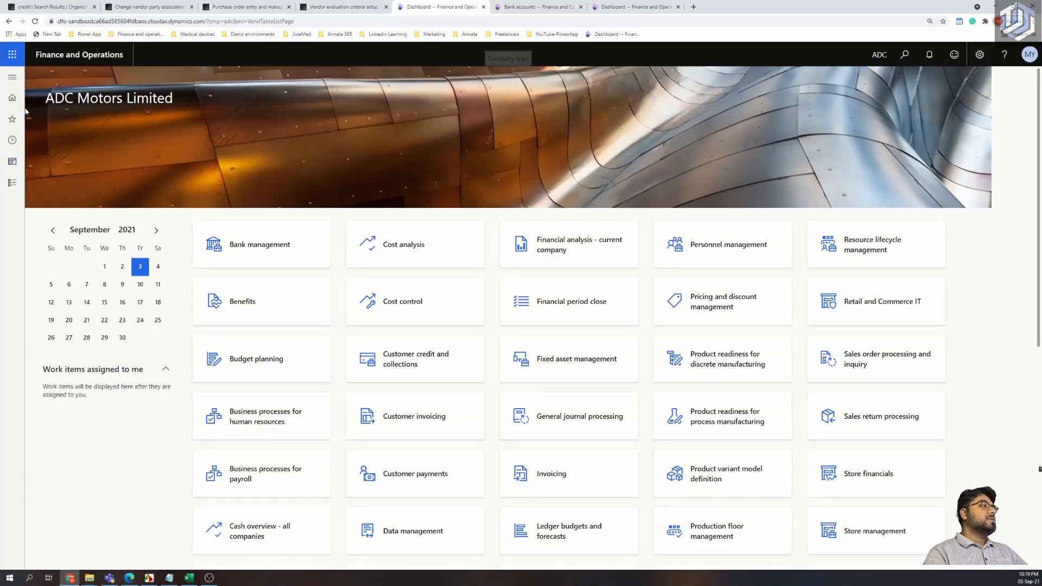
# Go to Procurement and sourcing > Vendors > All vendors and create a new vendor record.
pyautogui.click(15, 81)
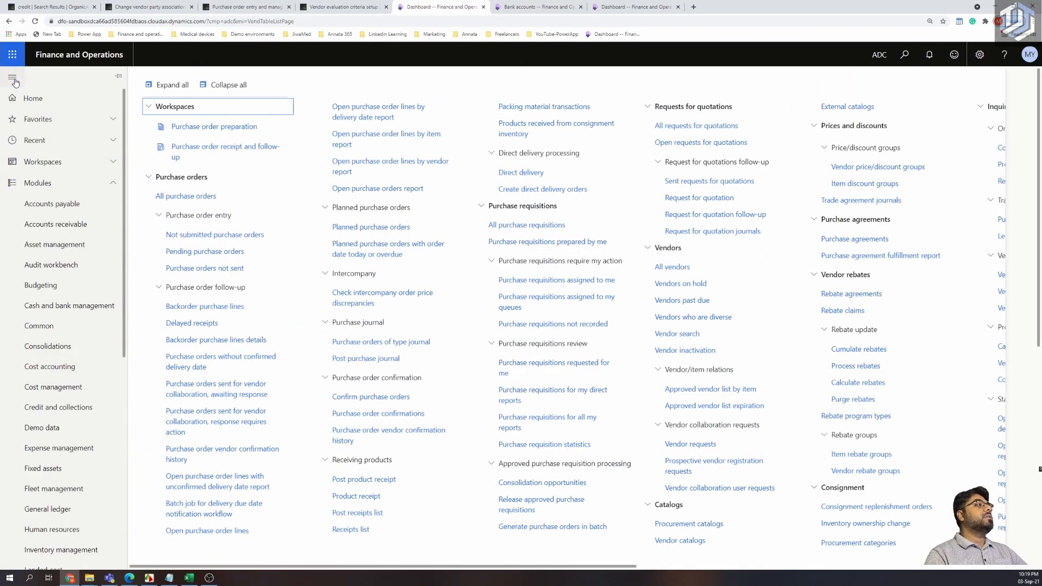
pyautogui.scroll(-3, 72, 314)
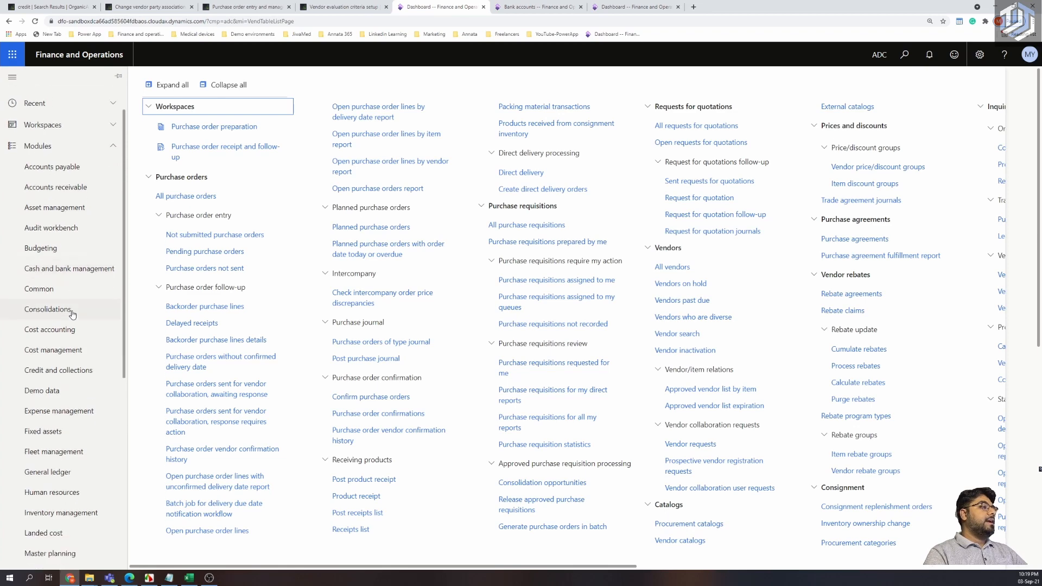
pyautogui.scroll(-3, 72, 315)
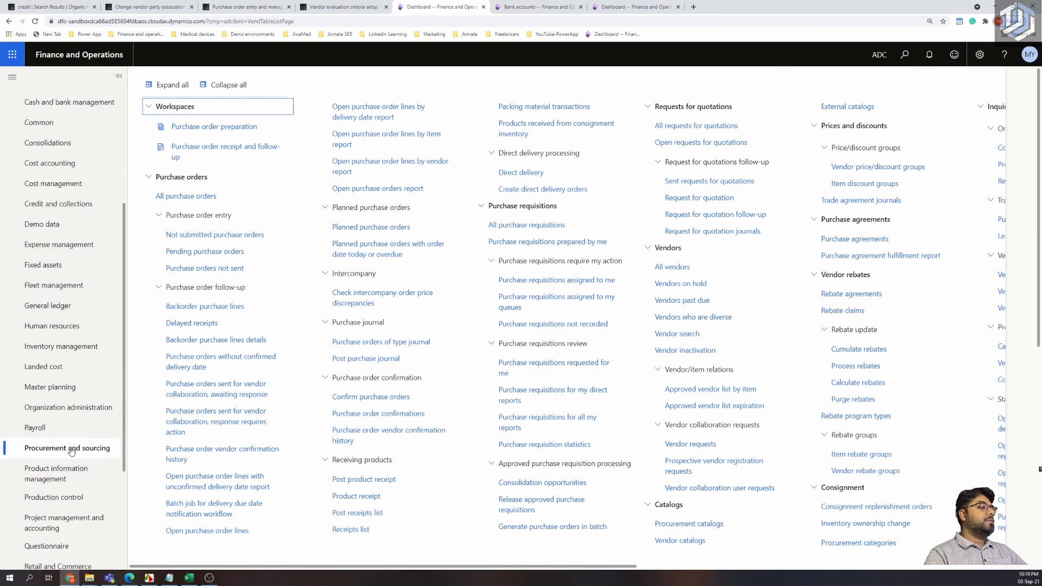
pyautogui.click(671, 267)
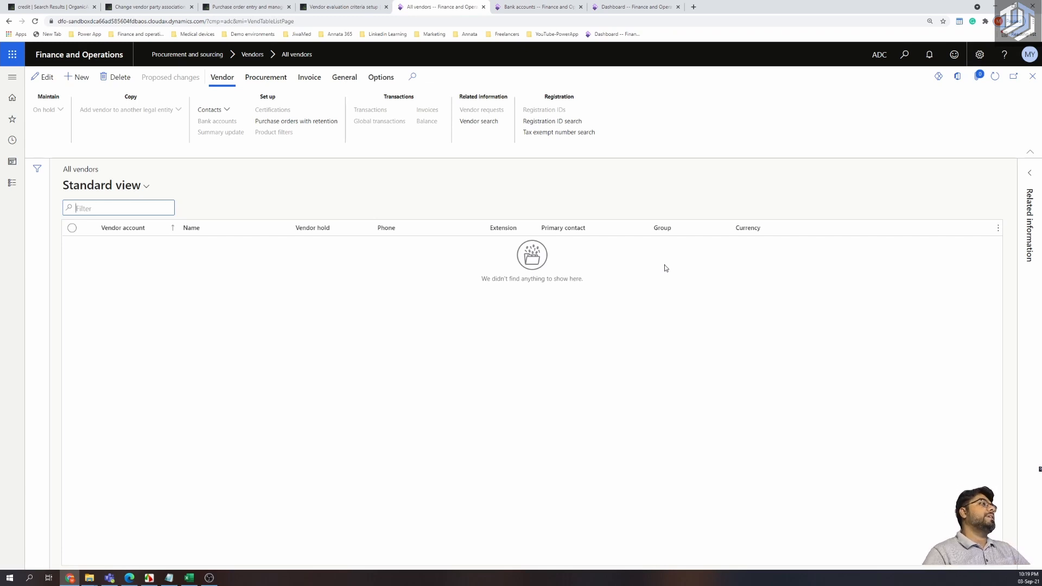
pyautogui.click(82, 79)
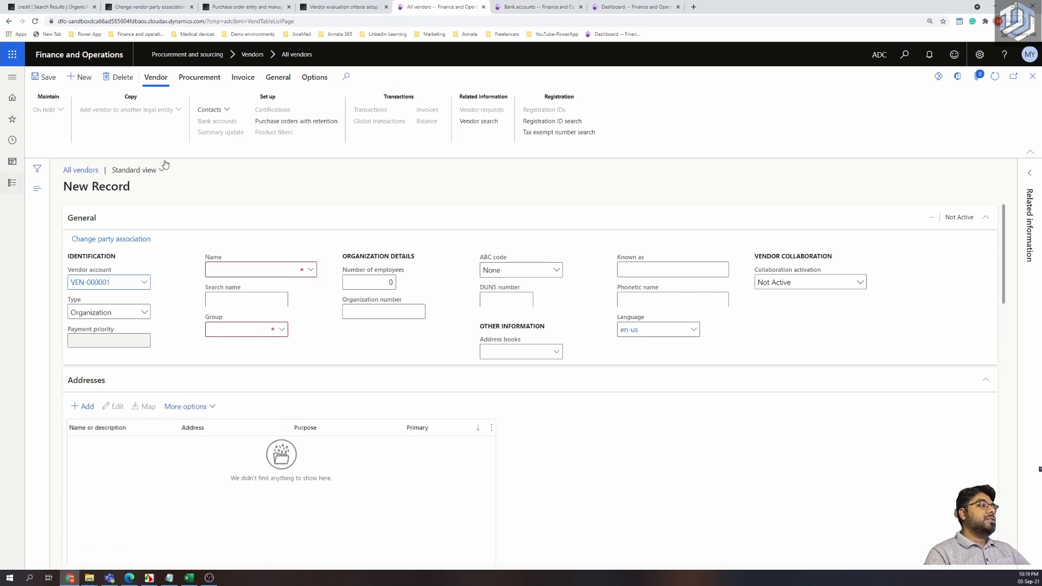
# Keep type Organization for VEN-000001 and name it 'Mercedes Benz (vendor + claims)'.
pyautogui.click(123, 279)
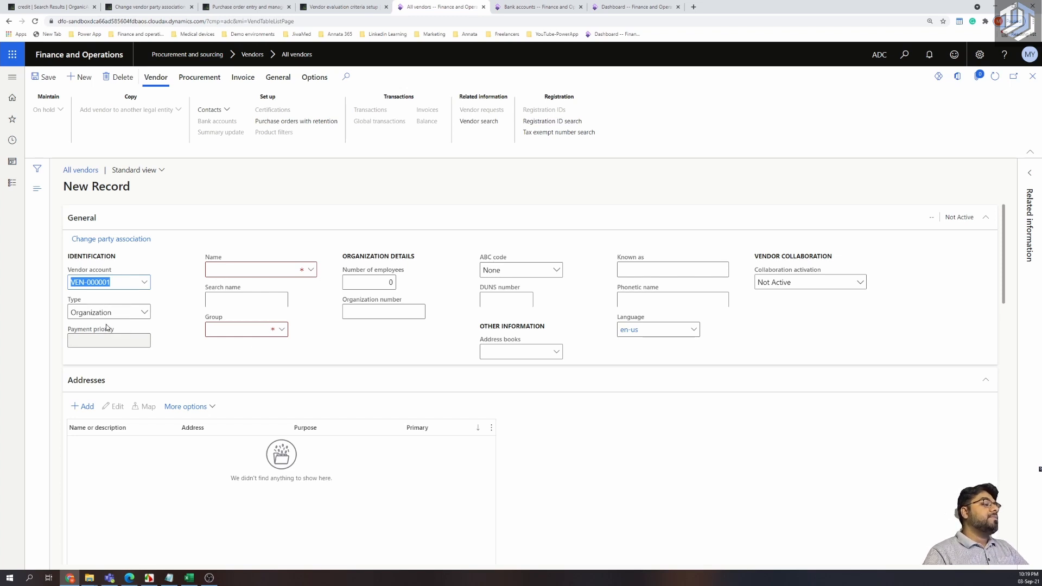
pyautogui.click(144, 314)
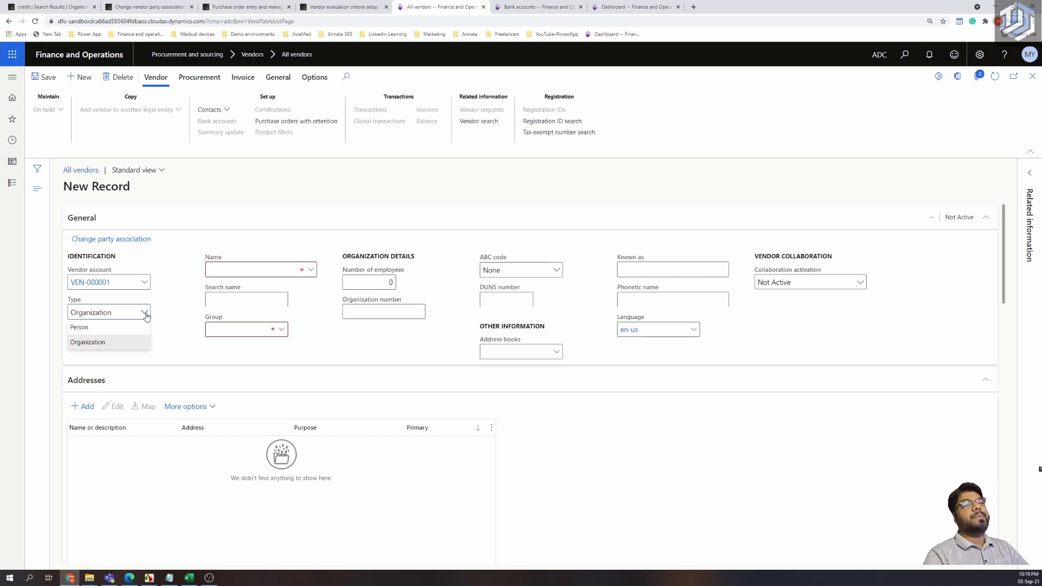
pyautogui.click(129, 341)
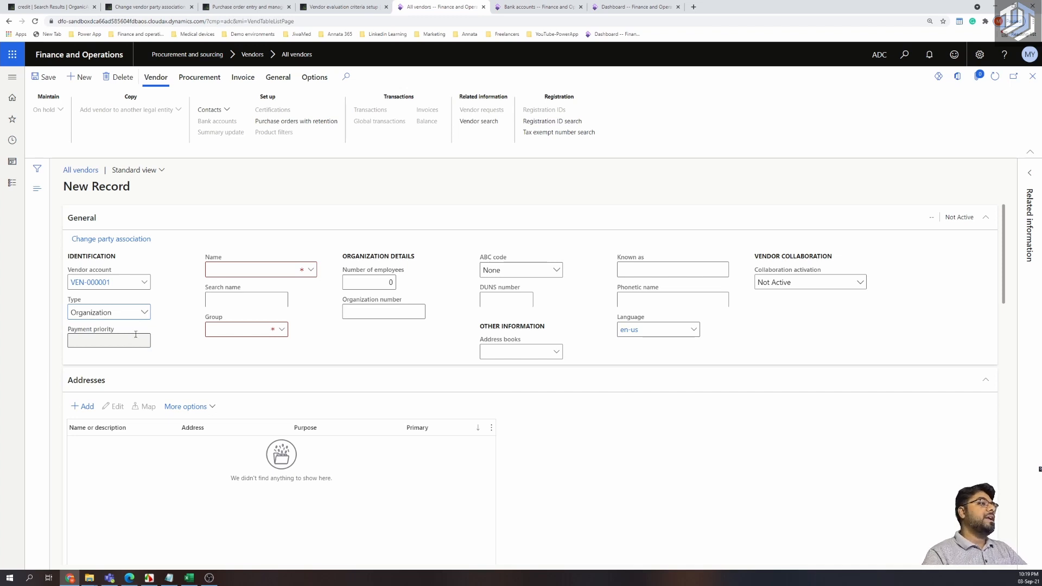
pyautogui.click(223, 271)
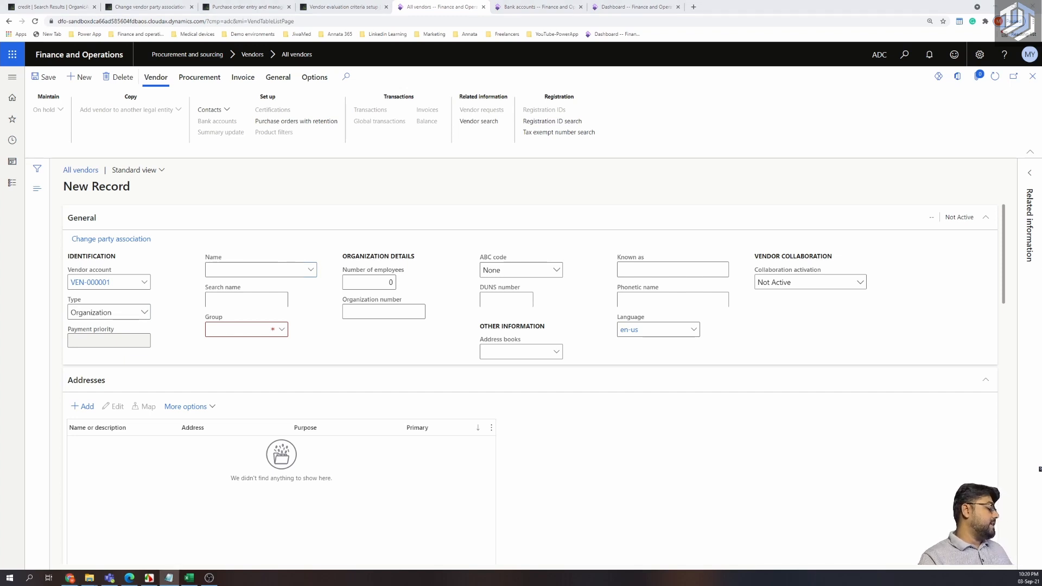
pyautogui.click(275, 270)
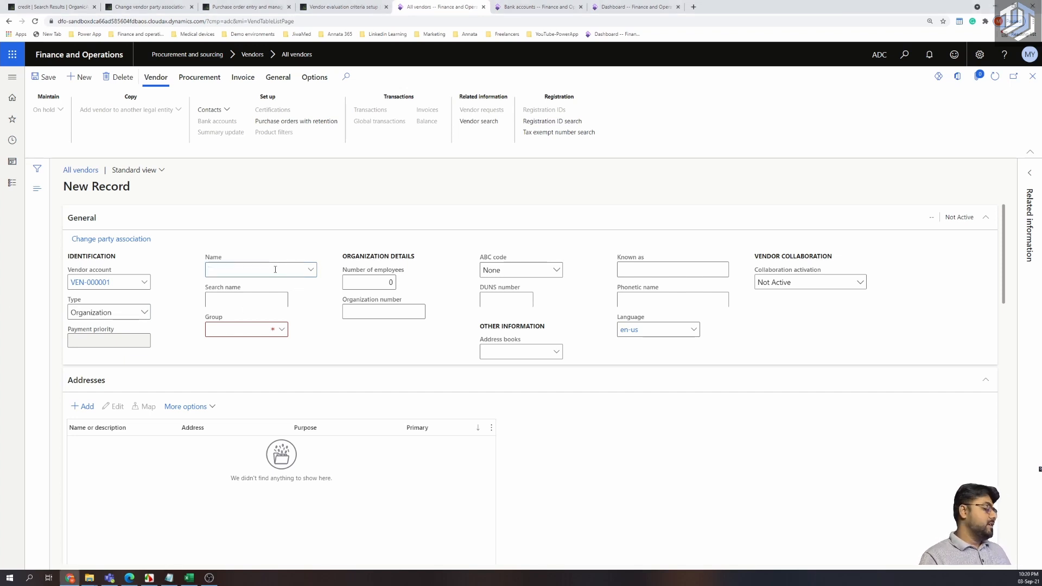
pyautogui.write('Mercedes Benz (vendor + claims)')
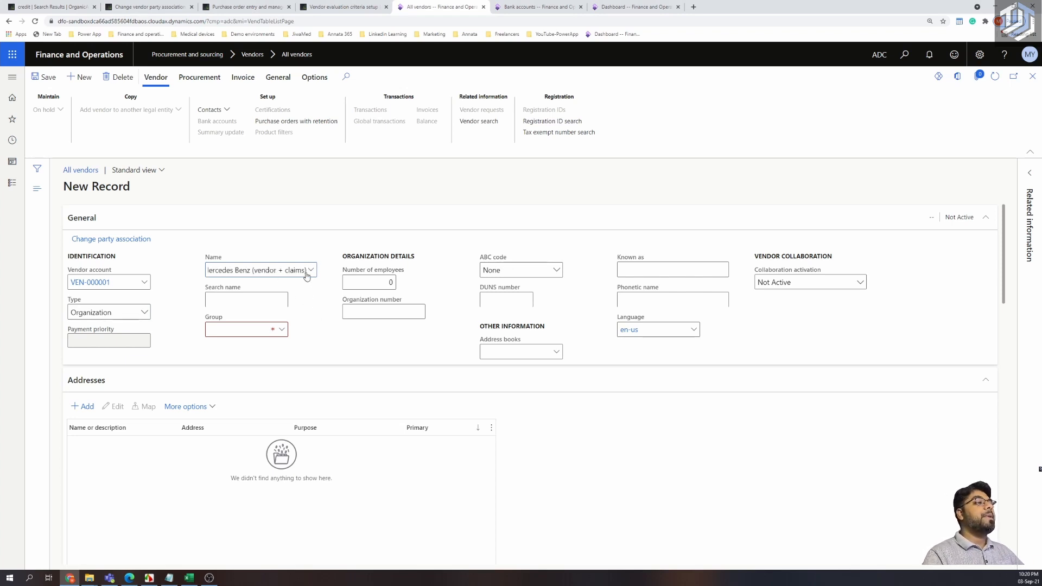
pyautogui.moveTo(308, 273); pyautogui.dragTo(215, 263)
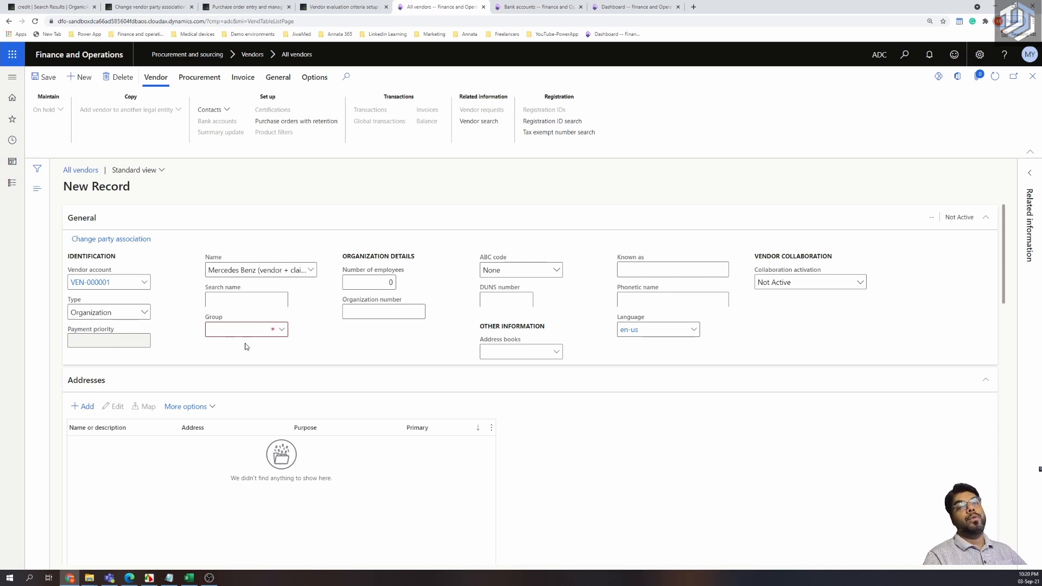
# Look up the vendor Group field to check which groups exist.
pyautogui.rightClick(282, 330)
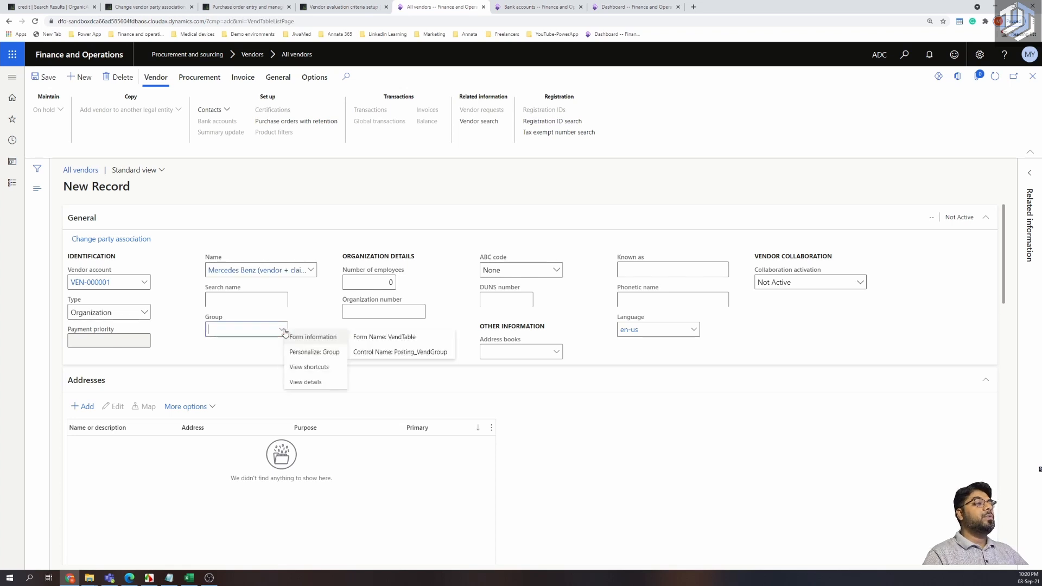
pyautogui.click(250, 334)
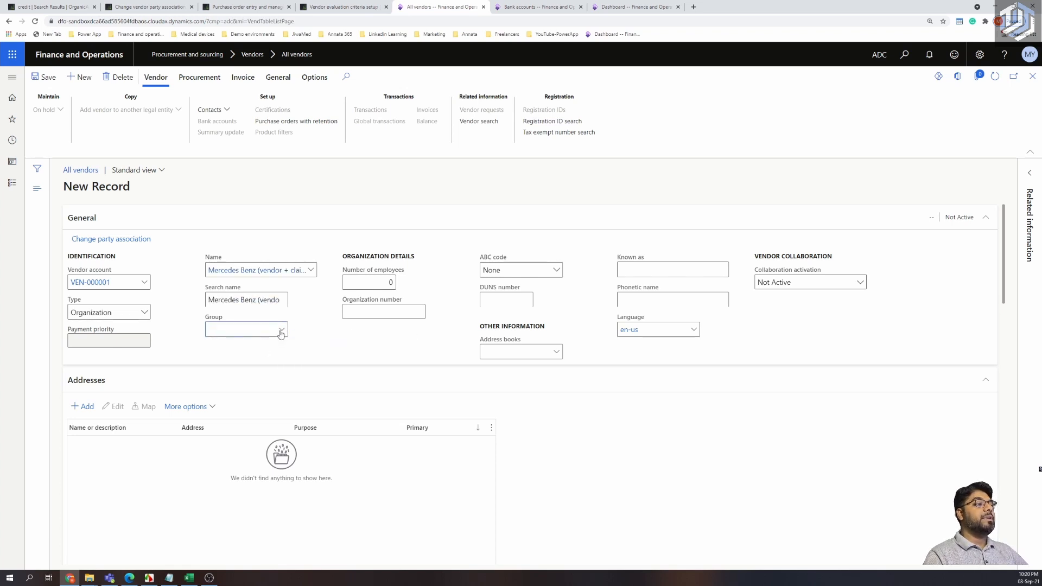
pyautogui.click(282, 331)
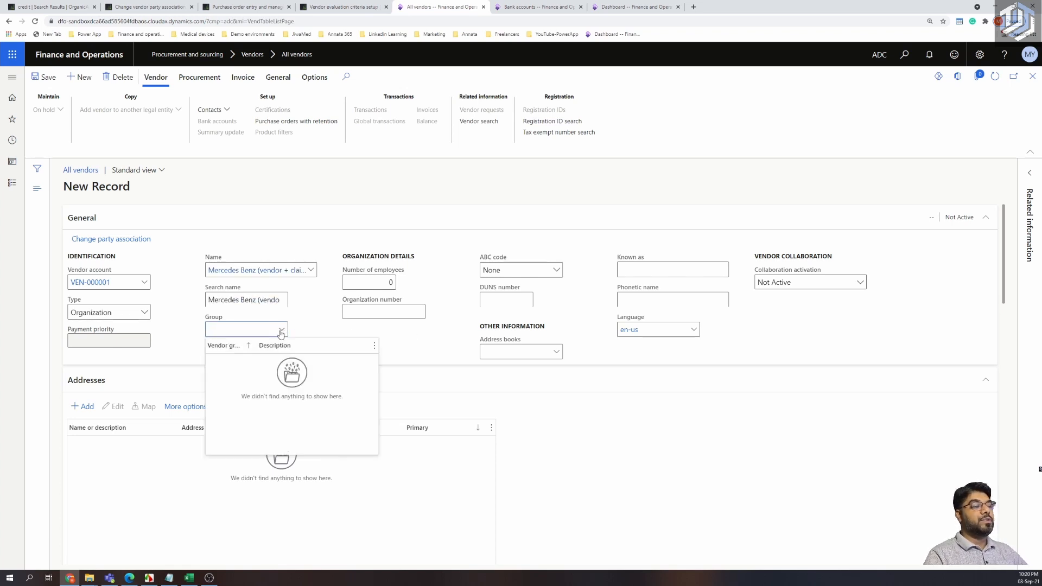
pyautogui.click(282, 331)
pyautogui.rightClick(281, 332)
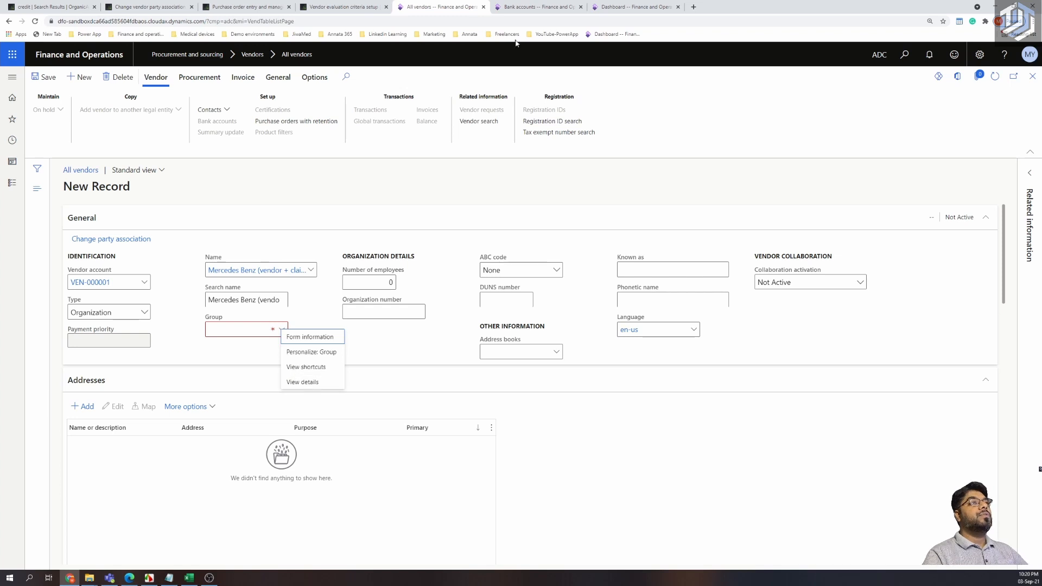
pyautogui.click(532, 6)
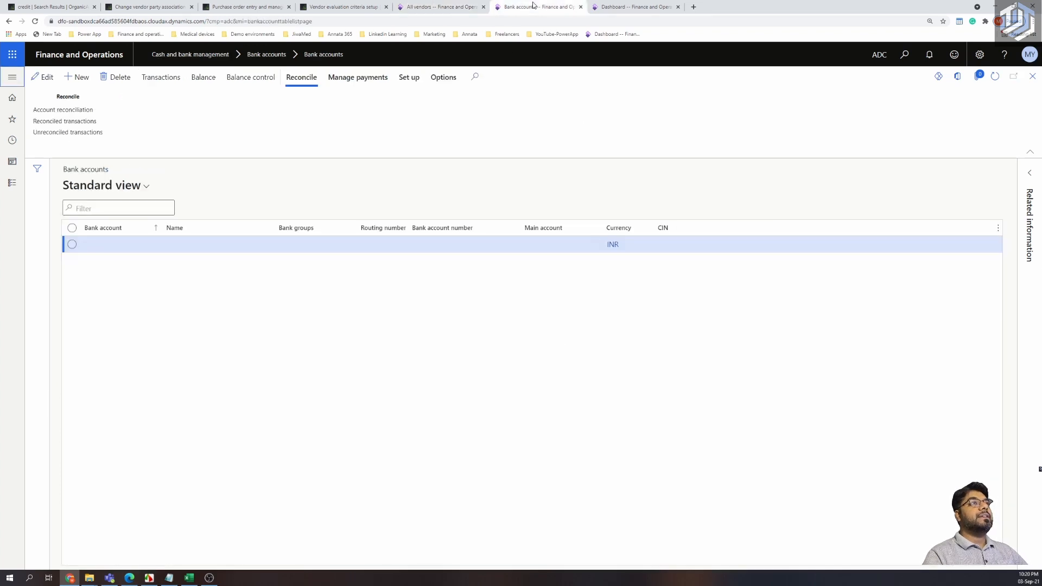
# Navigate to Procurement and sourcing > Setup > Vendors > Vendor groups.
pyautogui.click(12, 76)
pyautogui.scroll(-5, 86, 423)
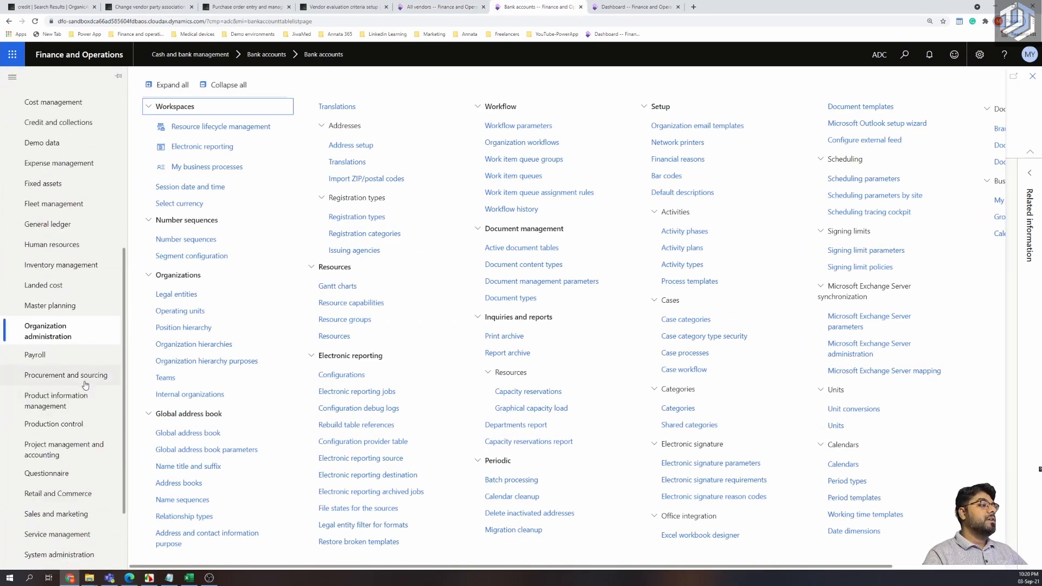
pyautogui.click(81, 367)
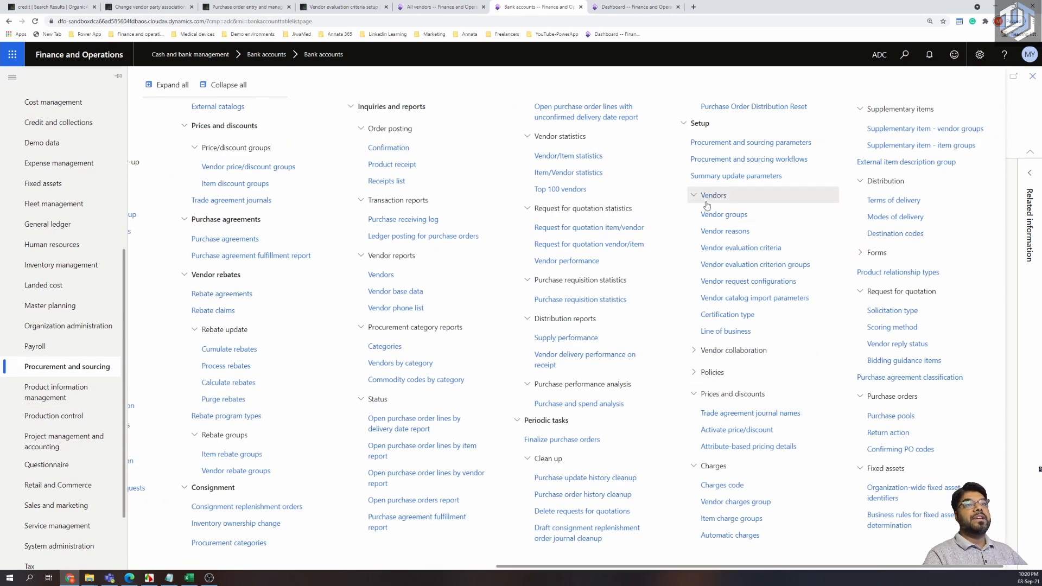
pyautogui.click(717, 216)
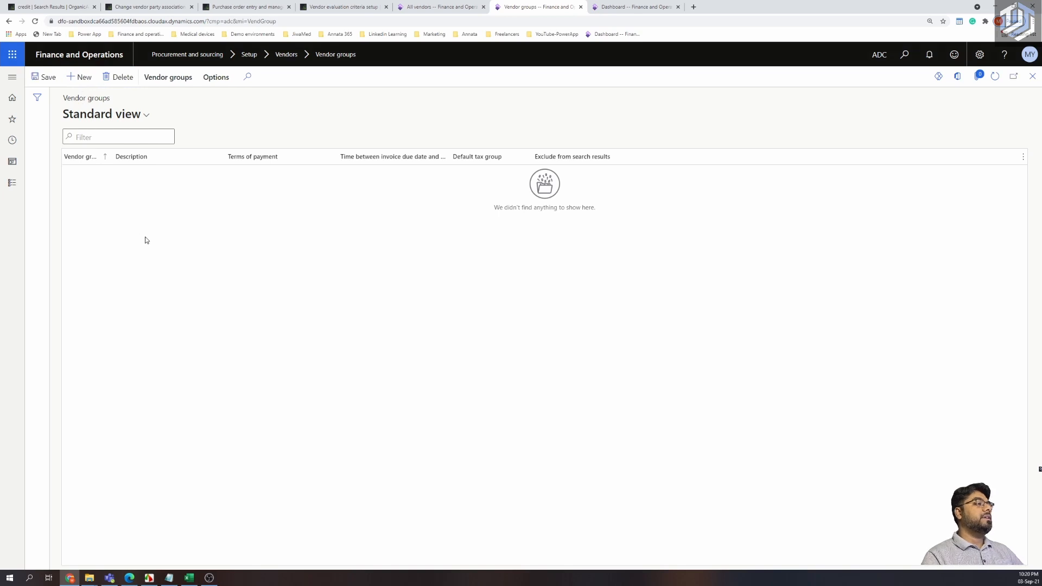
# Add vendor group PartsVen with description 'Parts Vendor'.
pyautogui.moveTo(130, 158); pyautogui.dragTo(203, 159)
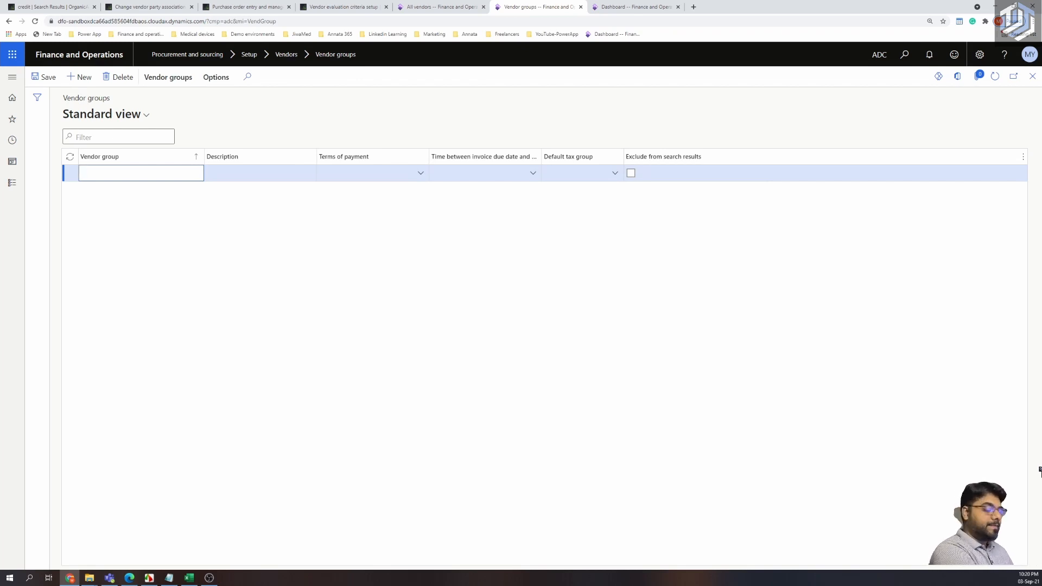
pyautogui.write('Parts Ve')
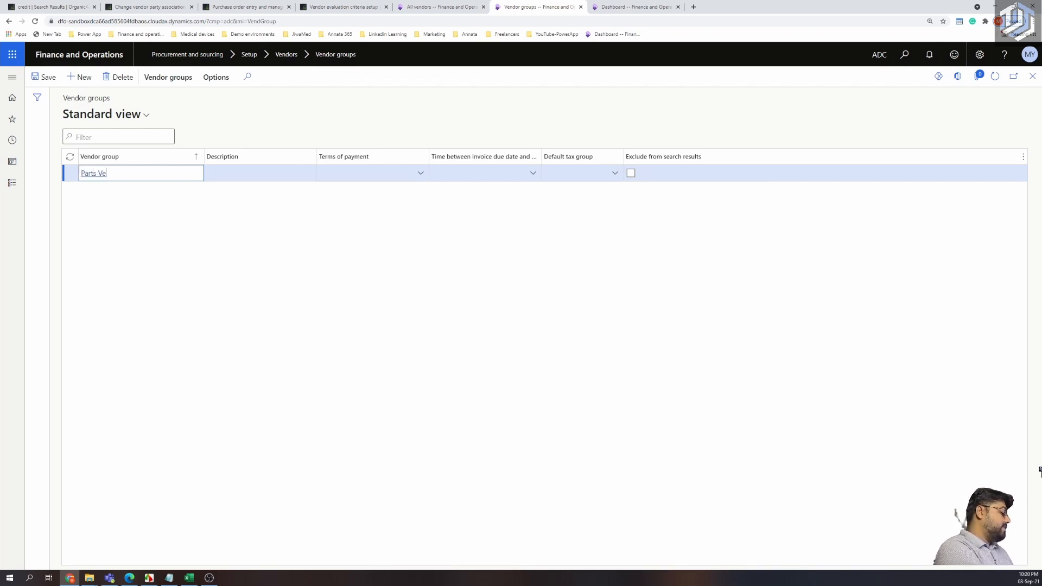
pyautogui.write('nd')
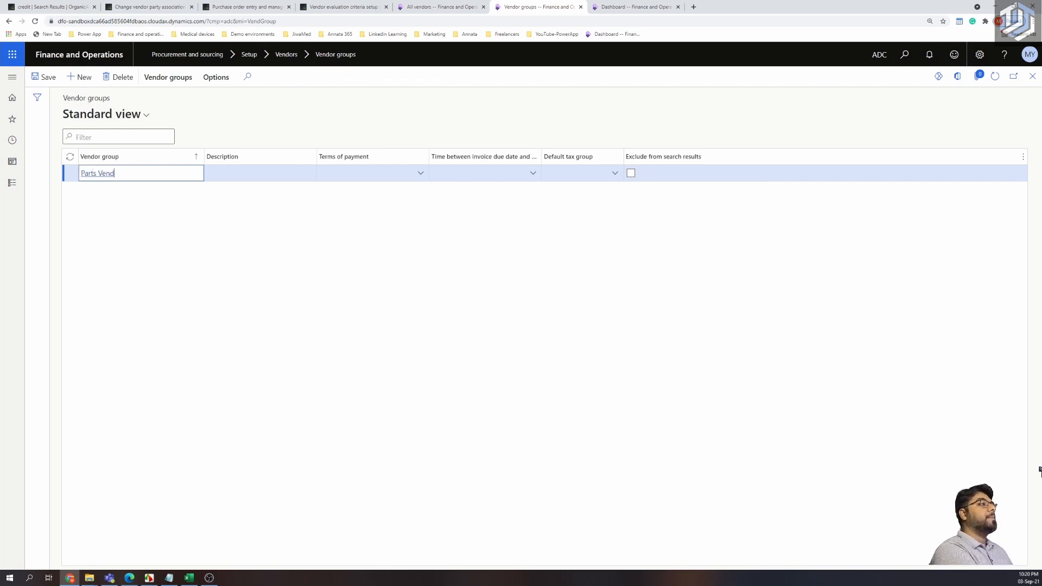
pyautogui.press('BackSpace')
pyautogui.press('BackSpace')
pyautogui.press('BackSpace')
pyautogui.press('BackSpace')
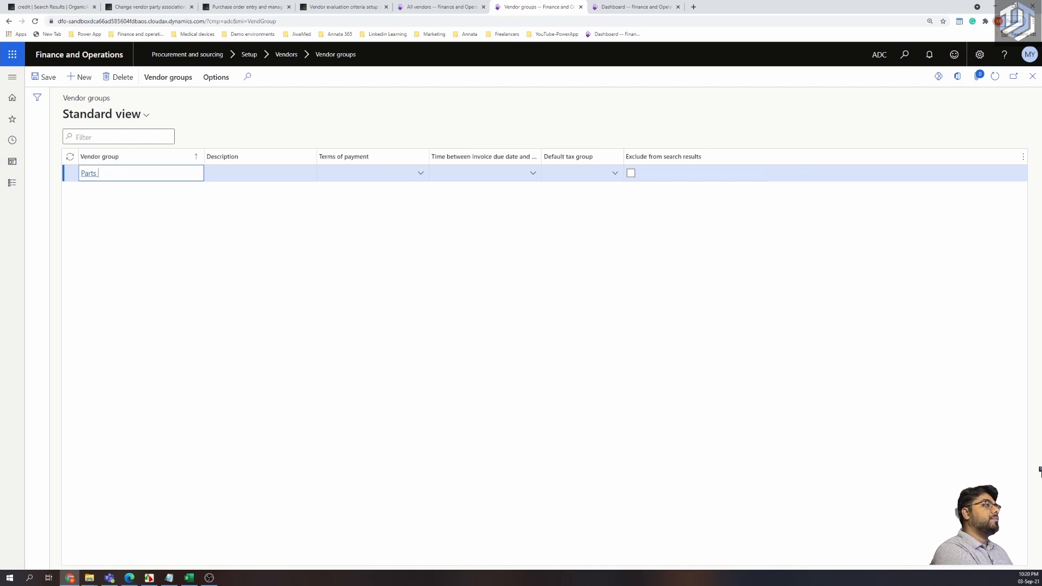
pyautogui.write('Ven')
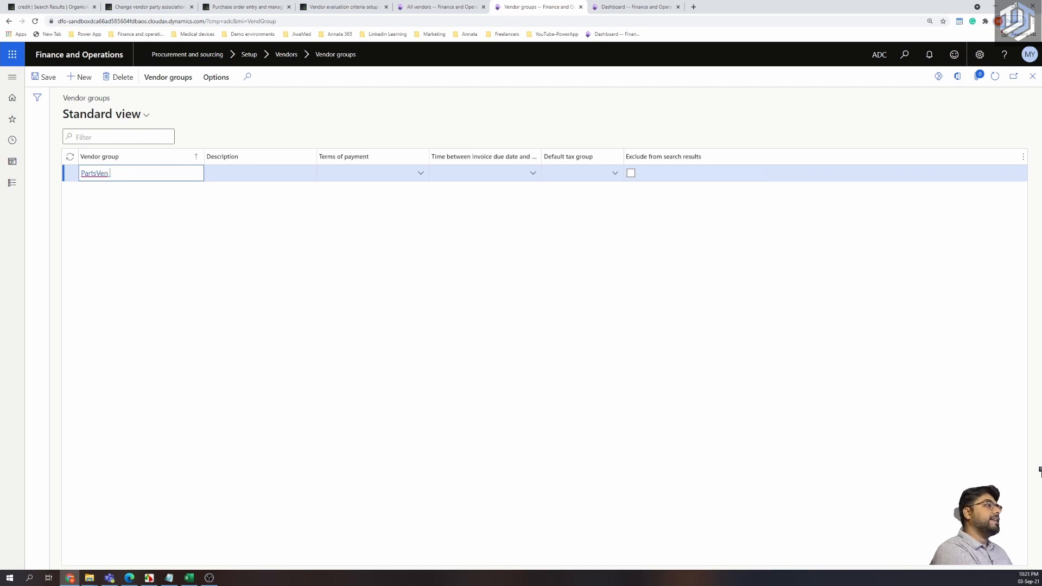
pyautogui.click(243, 175)
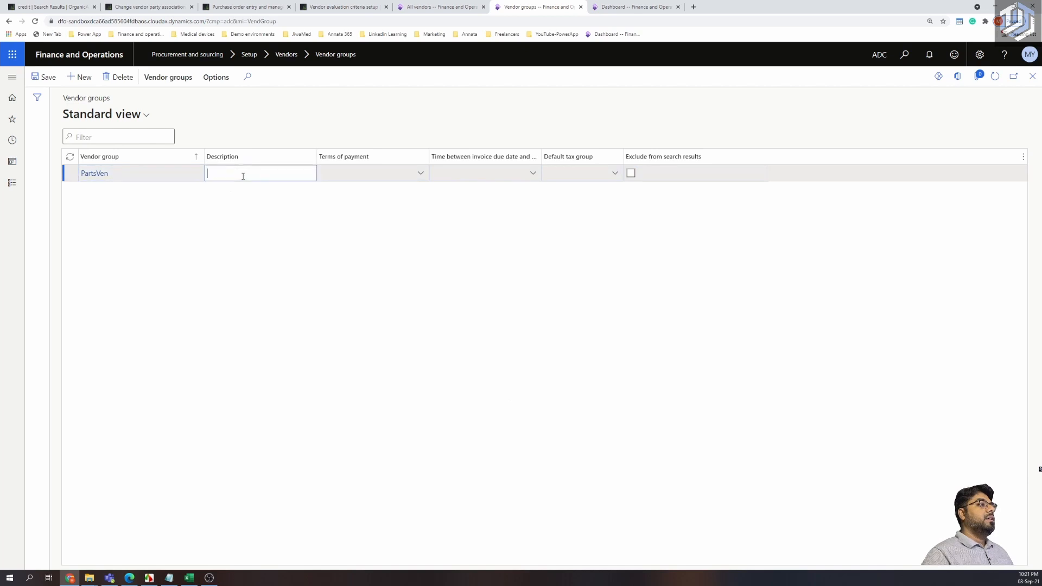
pyautogui.write('Parts V')
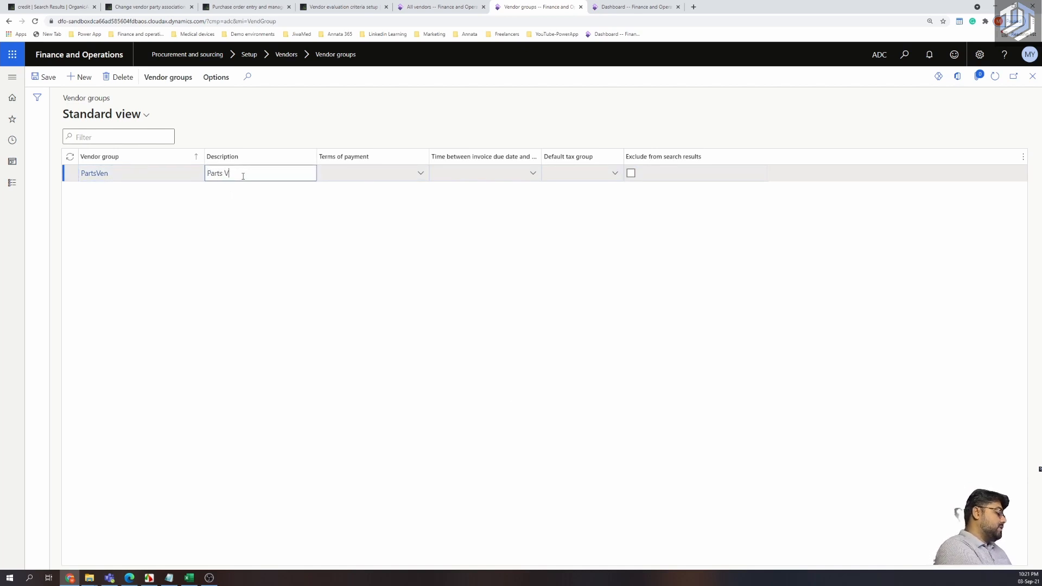
pyautogui.write('ndors')
pyautogui.press('BackSpace')
pyautogui.press('BackSpace')
pyautogui.press('BackSpace')
pyautogui.press('BackSpace')
pyautogui.press('BackSpace')
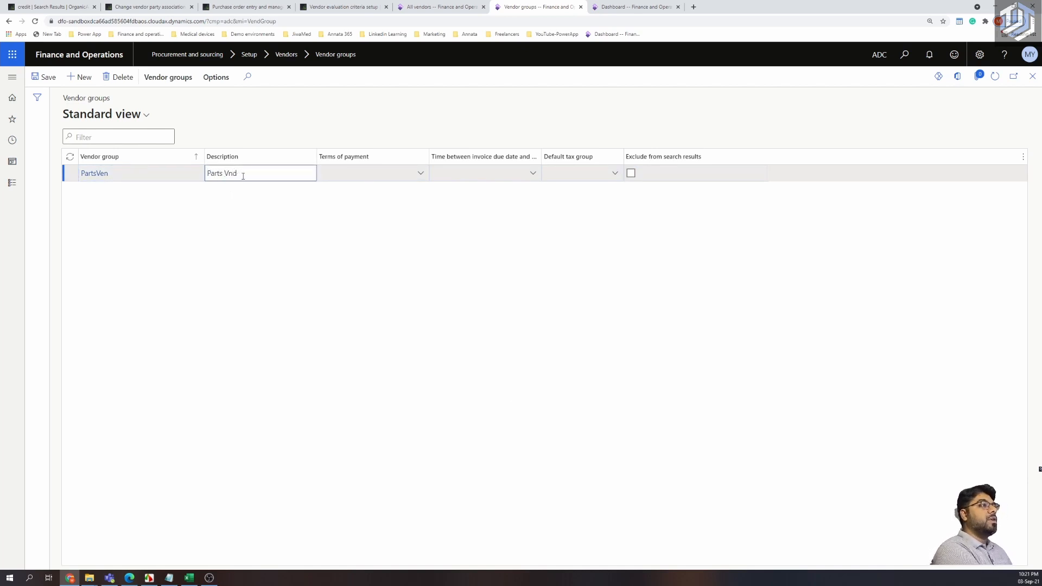
pyautogui.write('endors')
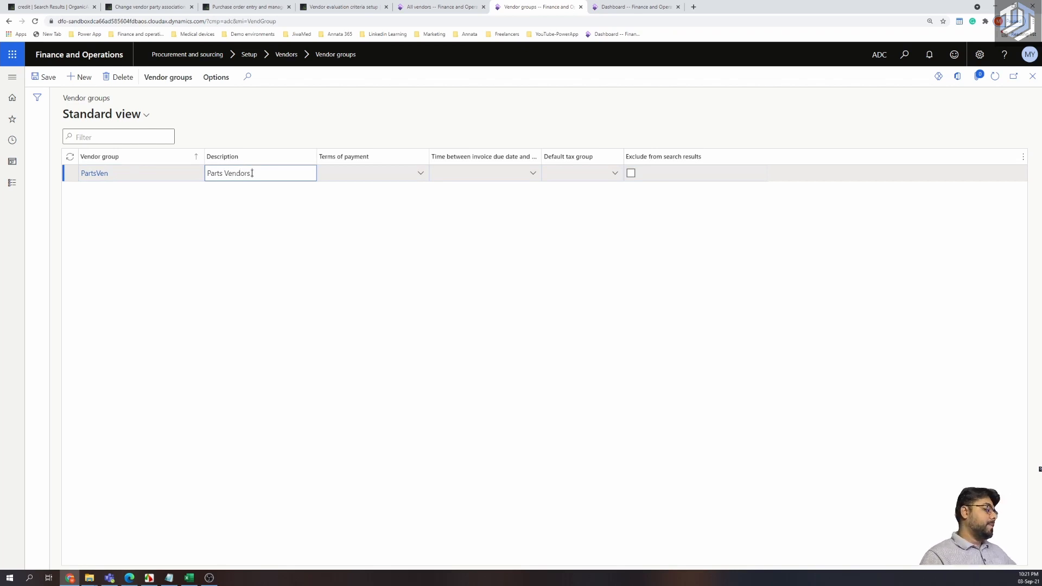
pyautogui.press('BackSpace')
pyautogui.press('BackSpace')
pyautogui.press('Tab')
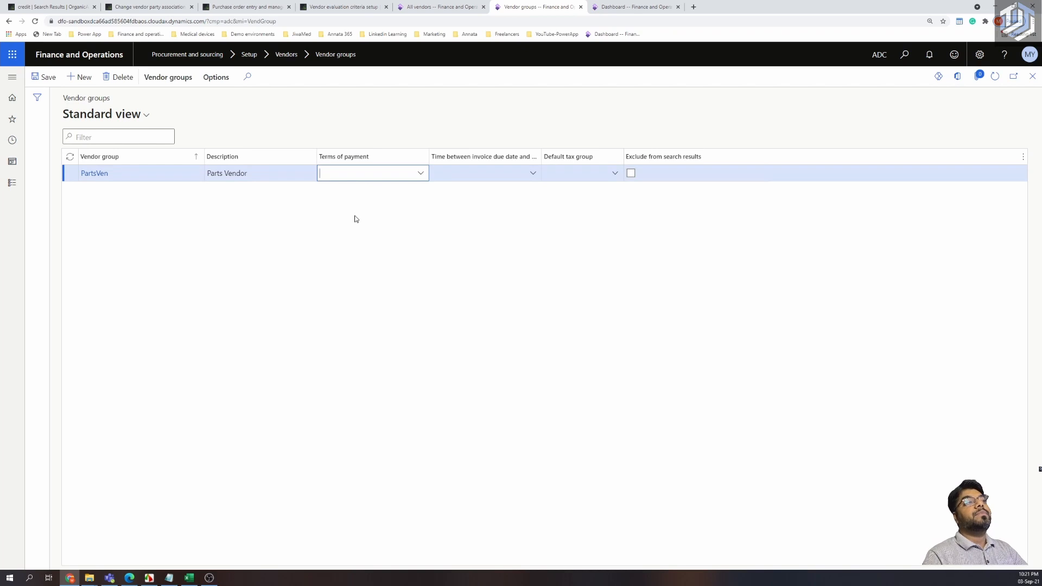
pyautogui.click(353, 255)
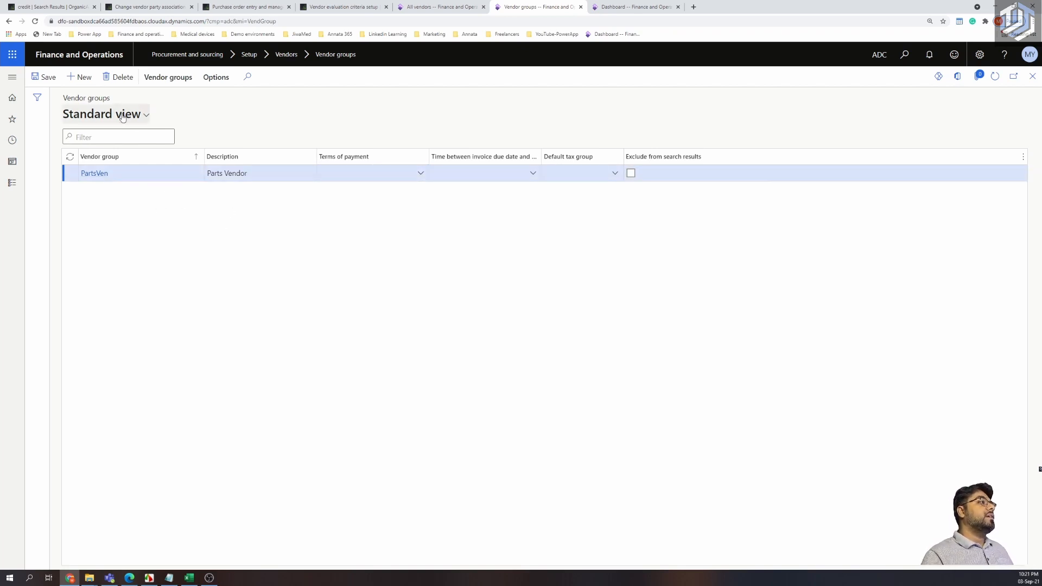
# Add vendor group 'Srv ven' with description 'Service Vendor'.
pyautogui.hotkey('alt', 'n')
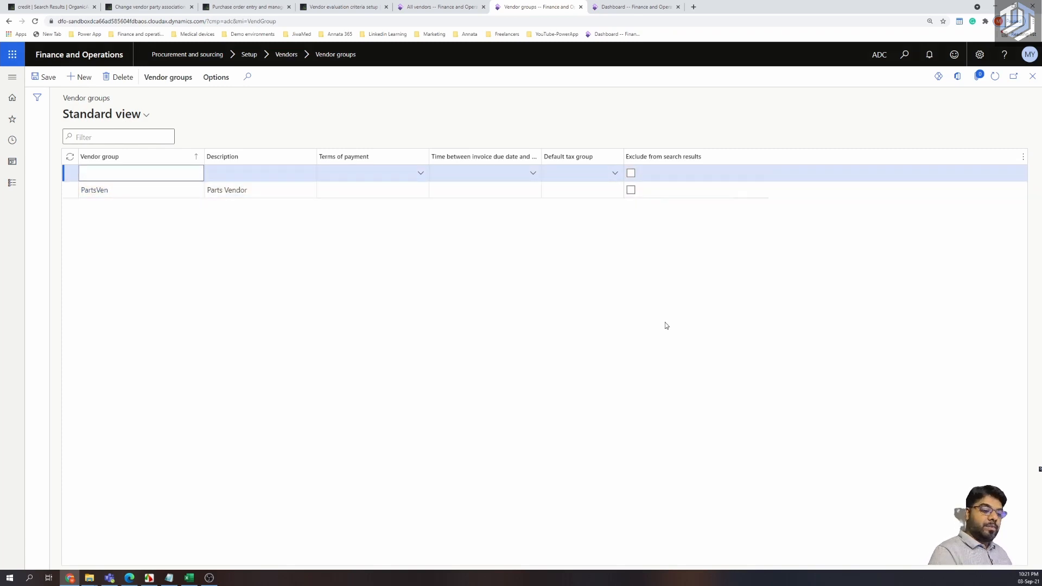
pyautogui.write('Service Ve')
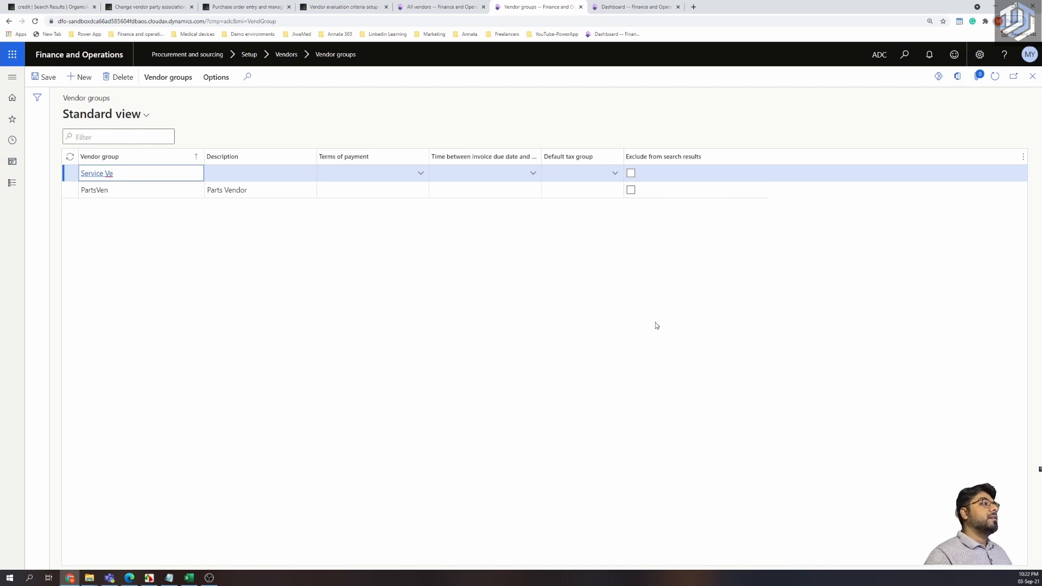
pyautogui.press('BackSpace')
pyautogui.press('BackSpace')
pyautogui.press('BackSpace')
pyautogui.press('BackSpace')
pyautogui.press('BackSpace')
pyautogui.press('BackSpace')
pyautogui.press('BackSpace')
pyautogui.press('BackSpace')
pyautogui.press('BackSpace')
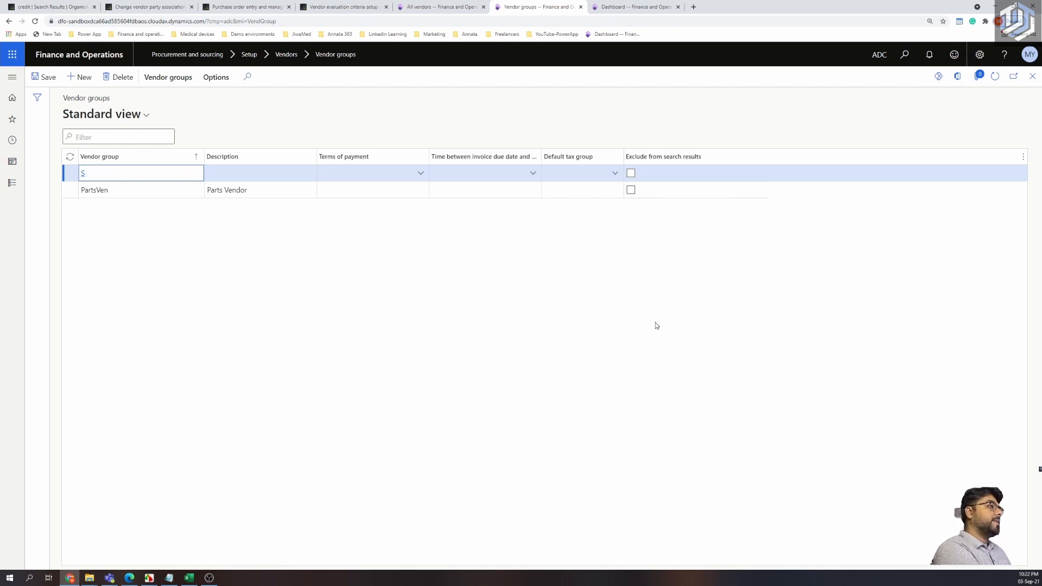
pyautogui.write('rv')
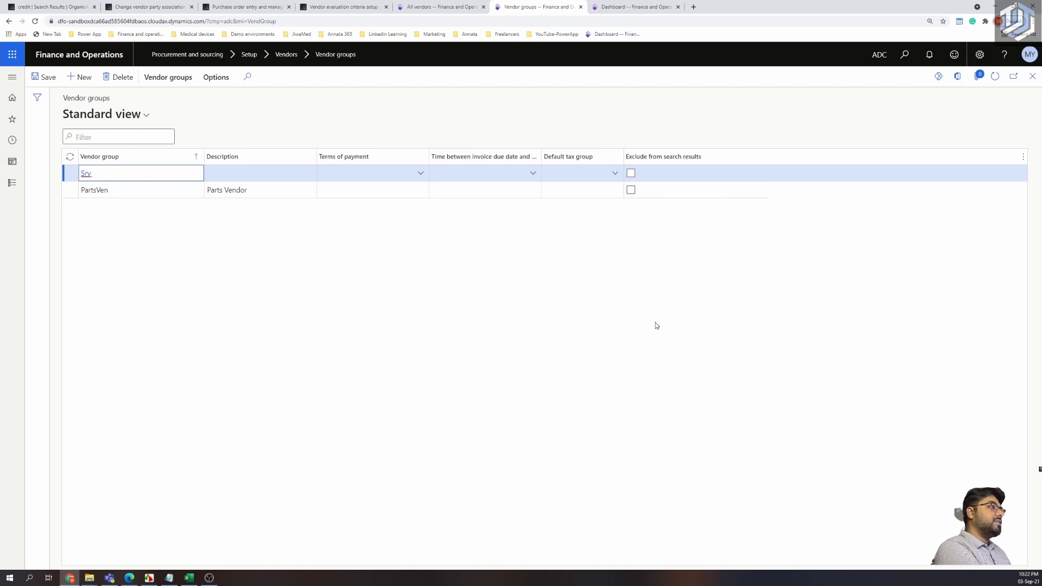
pyautogui.write(' ven')
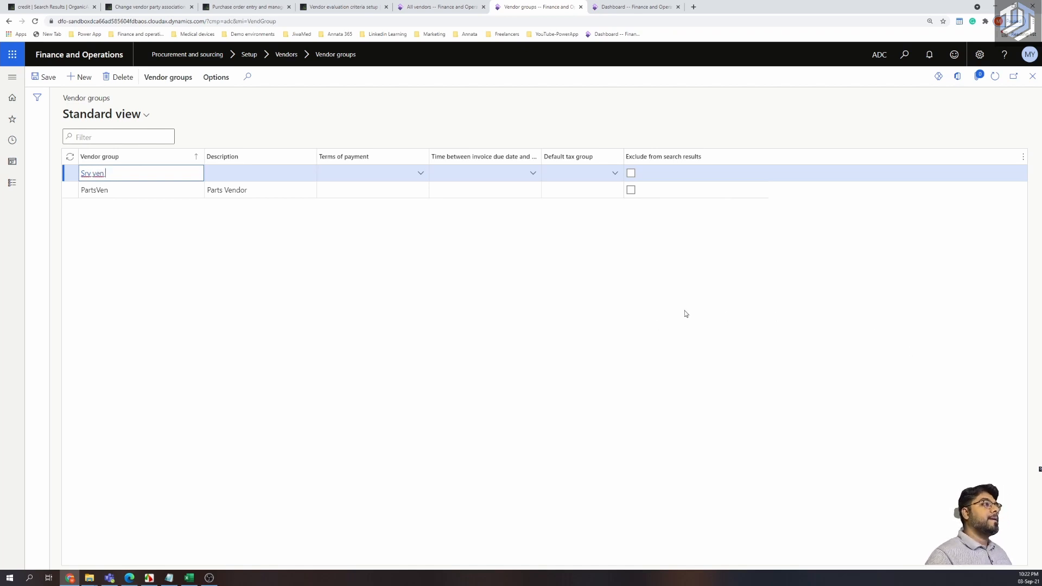
pyautogui.click(272, 175)
pyautogui.write('Se')
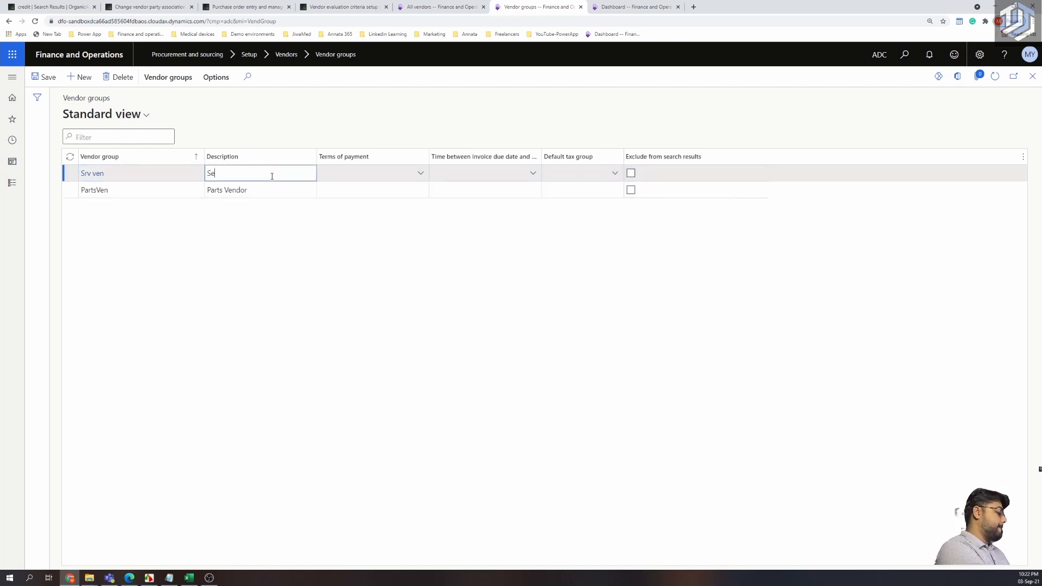
pyautogui.write('rvice Vendor')
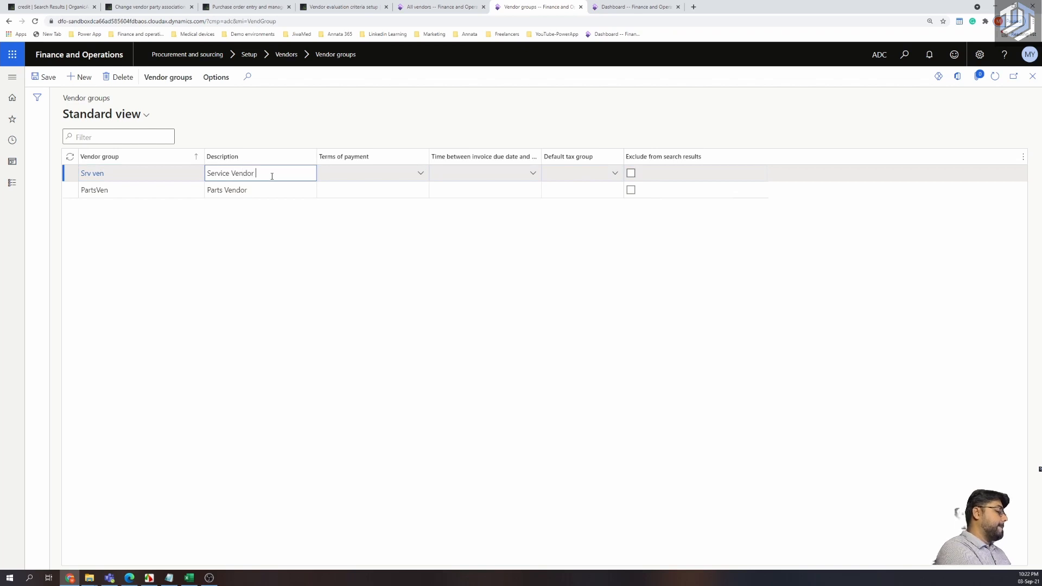
pyautogui.click(225, 286)
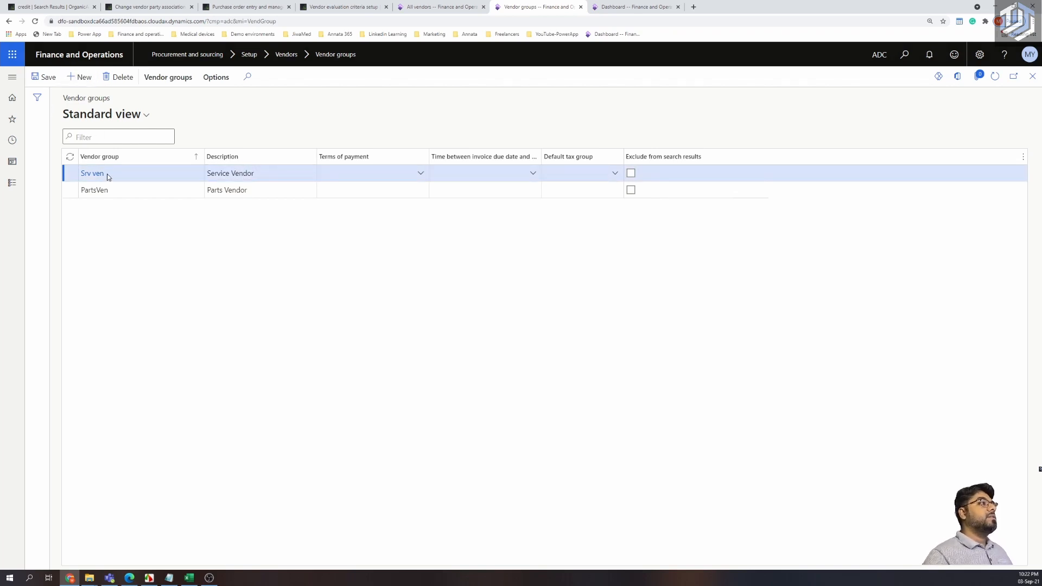
# Add vendor group IntercoVen with description 'Intercompany Vendor'.
pyautogui.hotkey('alt', 'n')
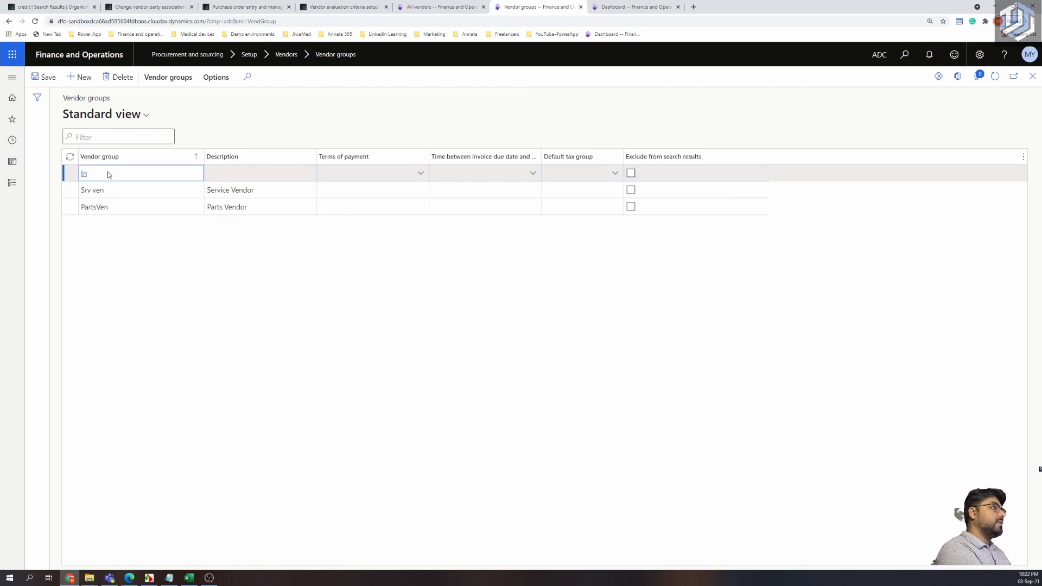
pyautogui.write('Interco Ve')
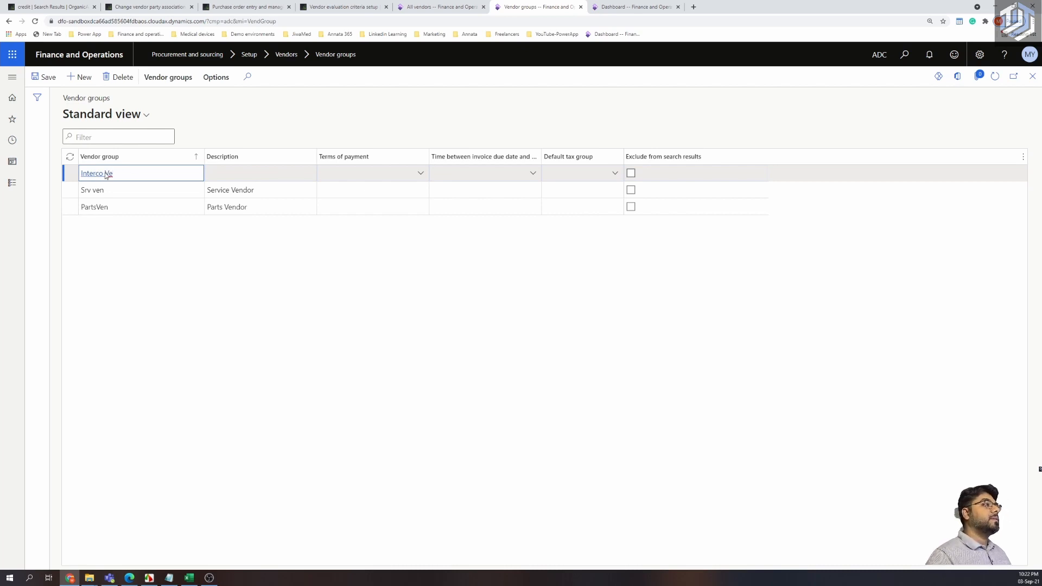
pyautogui.click(106, 174)
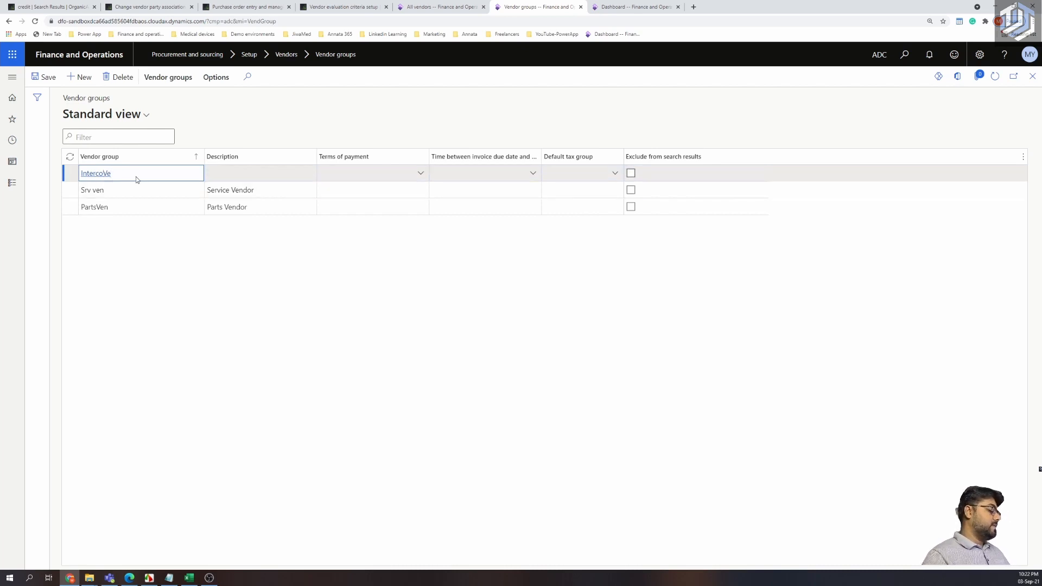
pyautogui.press('BackSpace')
pyautogui.write('n')
pyautogui.click(217, 177)
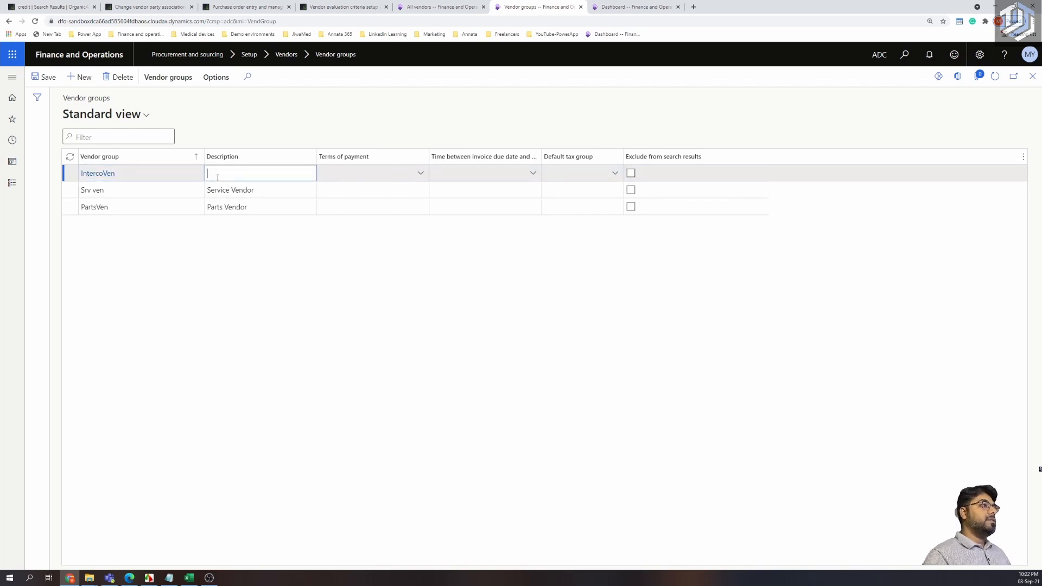
pyautogui.write('Intercom')
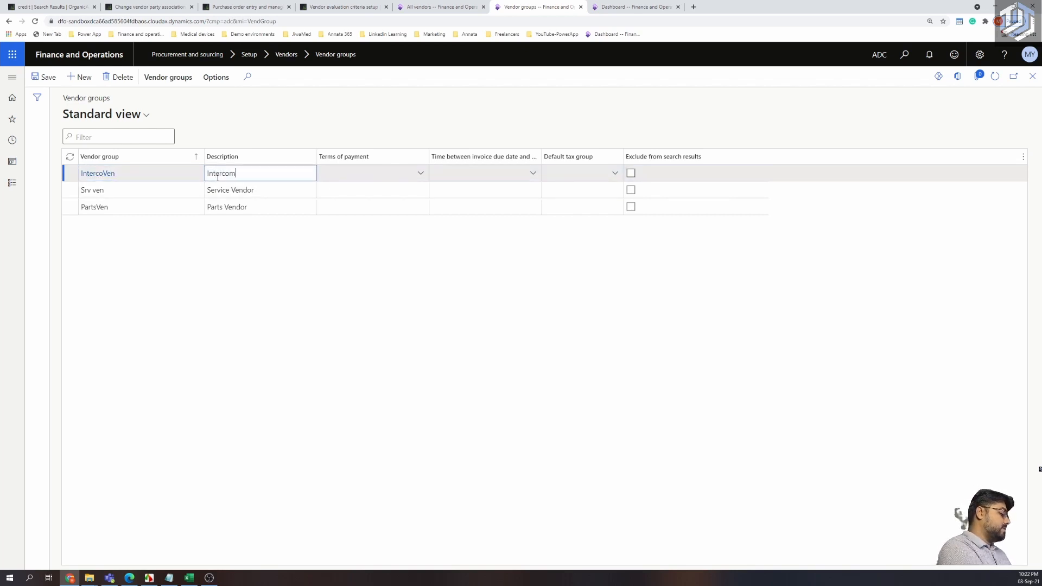
pyautogui.write('pany')
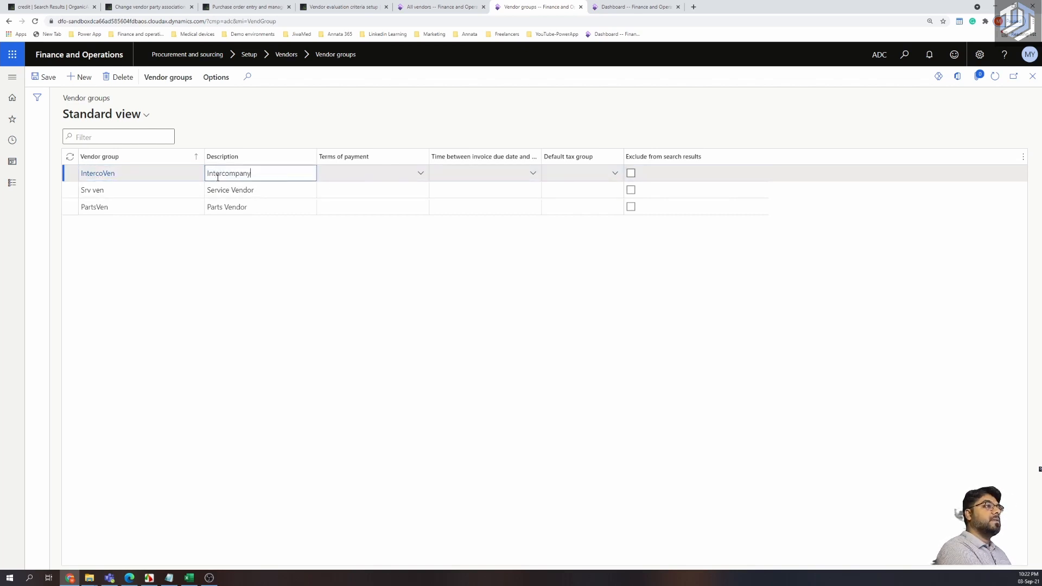
pyautogui.write('u Vendor')
pyautogui.click(226, 325)
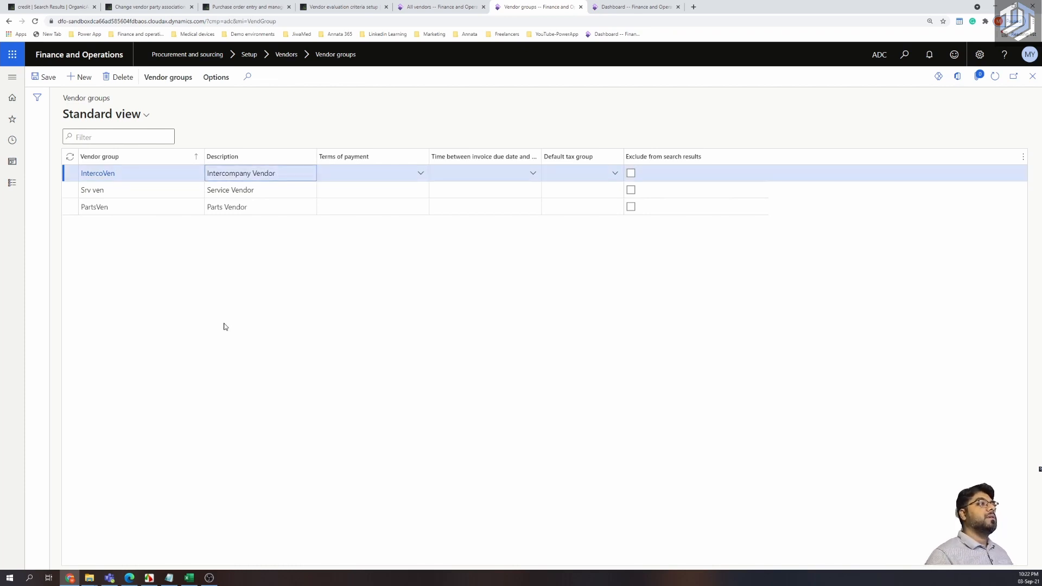
# Add vendor group OtherVen with description 'Other Vendors' and return to the new vendor.
pyautogui.hotkey('alt', 'n')
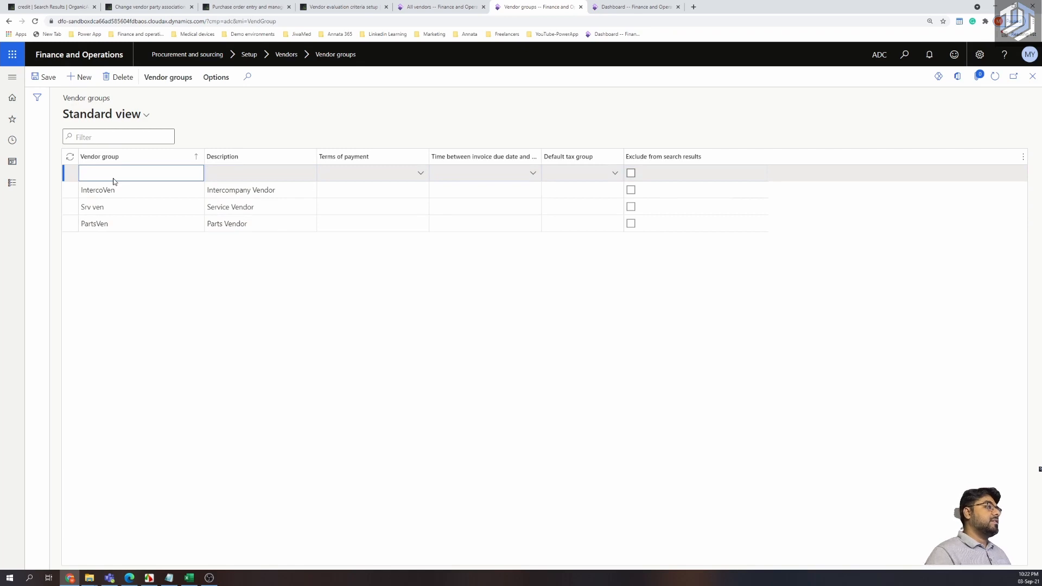
pyautogui.write('Other VE')
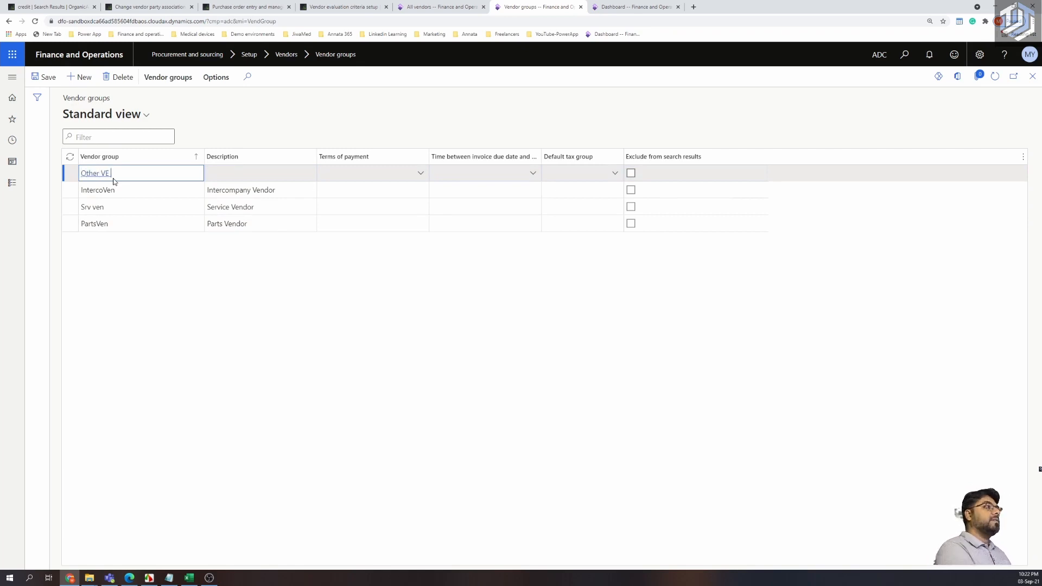
pyautogui.press('BackSpace')
pyautogui.press('BackSpace')
pyautogui.press('BackSpace')
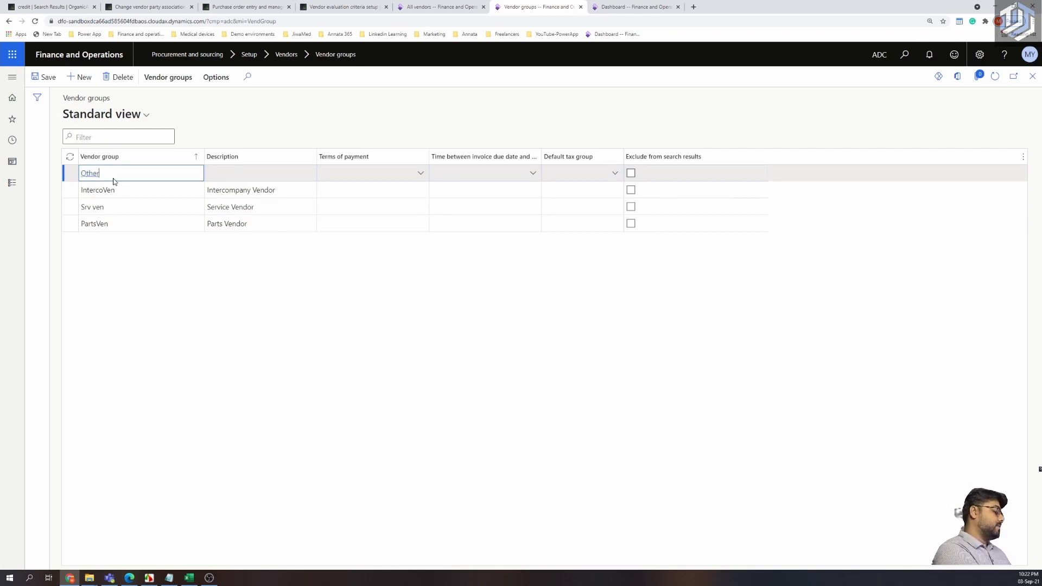
pyautogui.write('Ven')
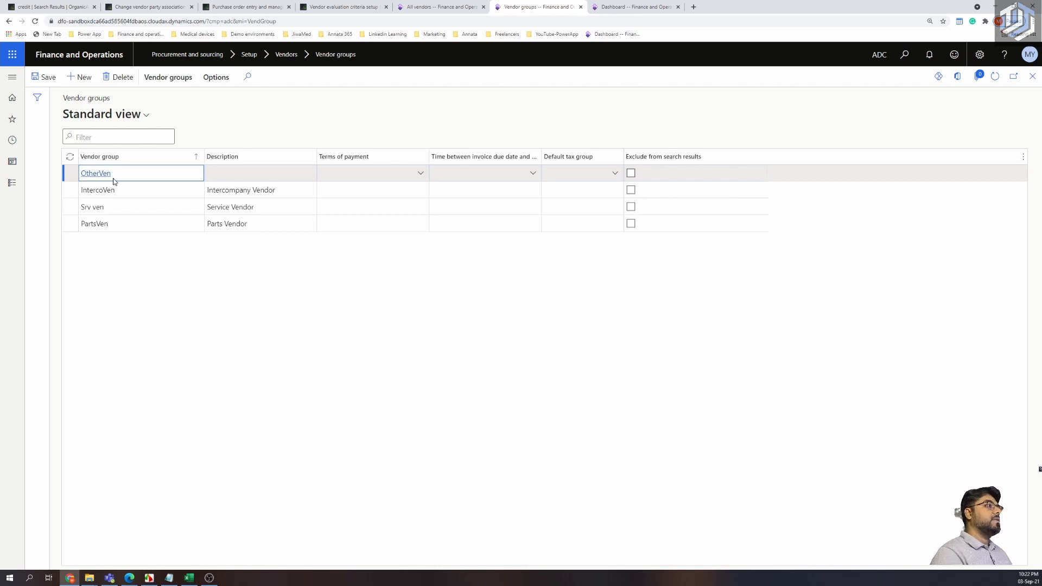
pyautogui.click(240, 173)
pyautogui.write('Otehr')
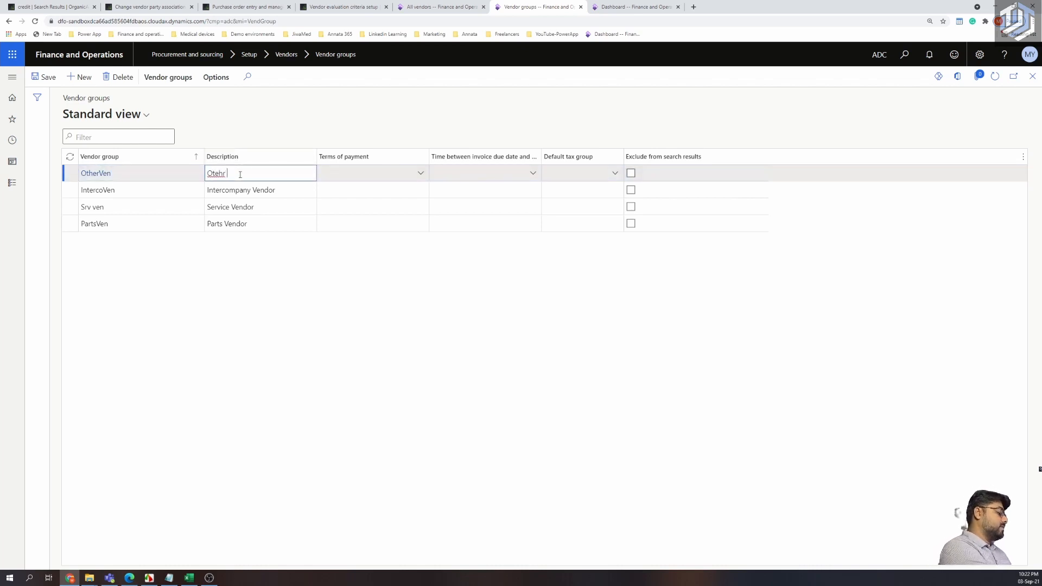
pyautogui.press('BackSpace')
pyautogui.press('BackSpace')
pyautogui.press('BackSpace')
pyautogui.press('BackSpace')
pyautogui.press('BackSpace')
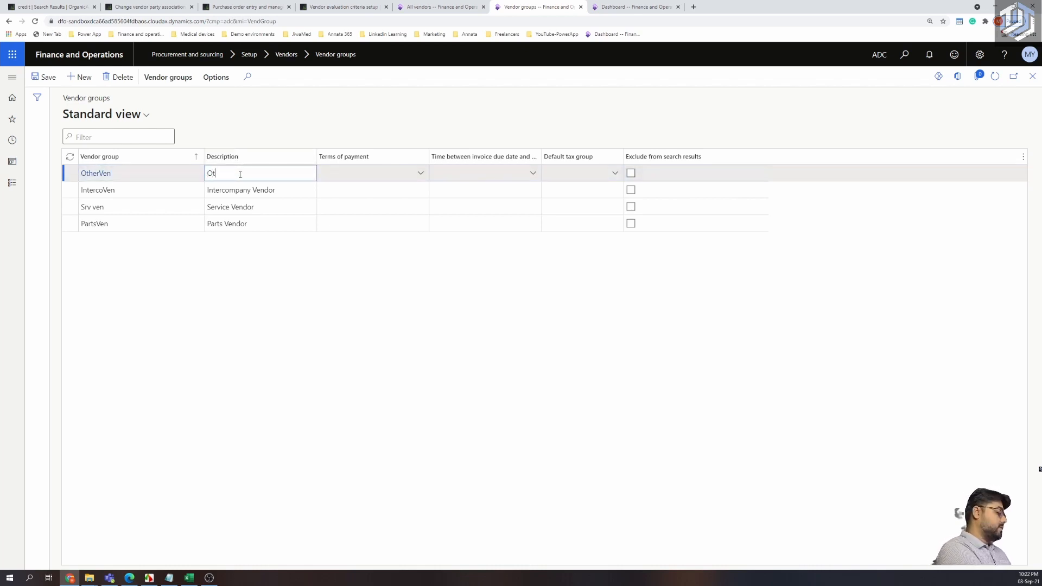
pyautogui.write('therV')
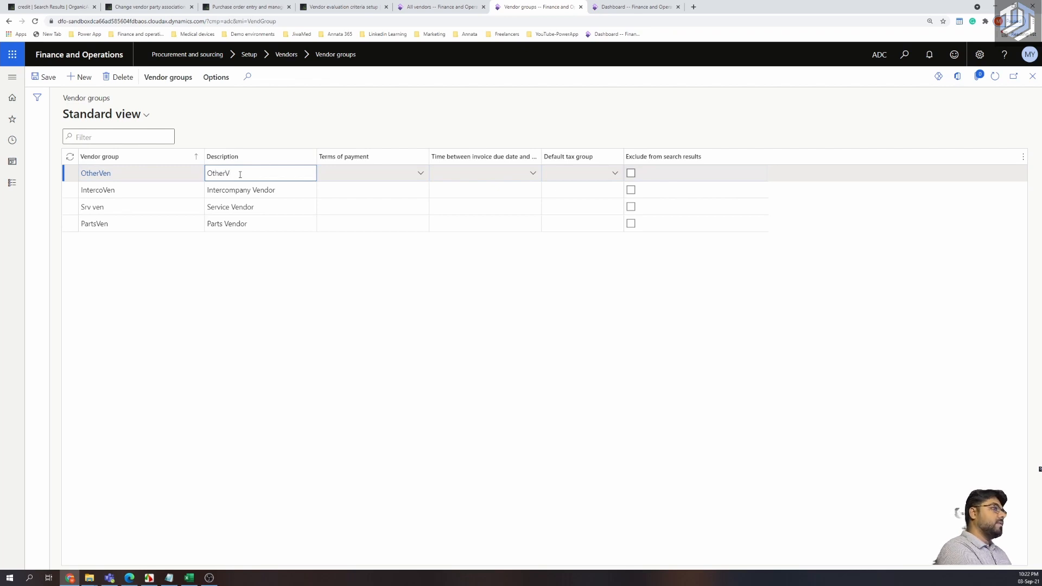
pyautogui.write('e B')
pyautogui.press('BackSpace')
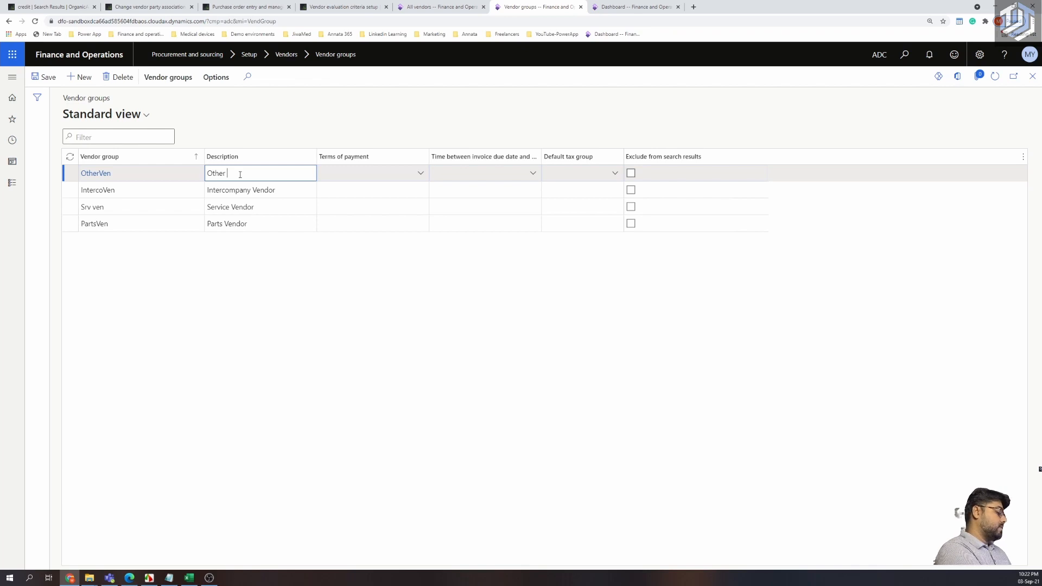
pyautogui.write('Vendors')
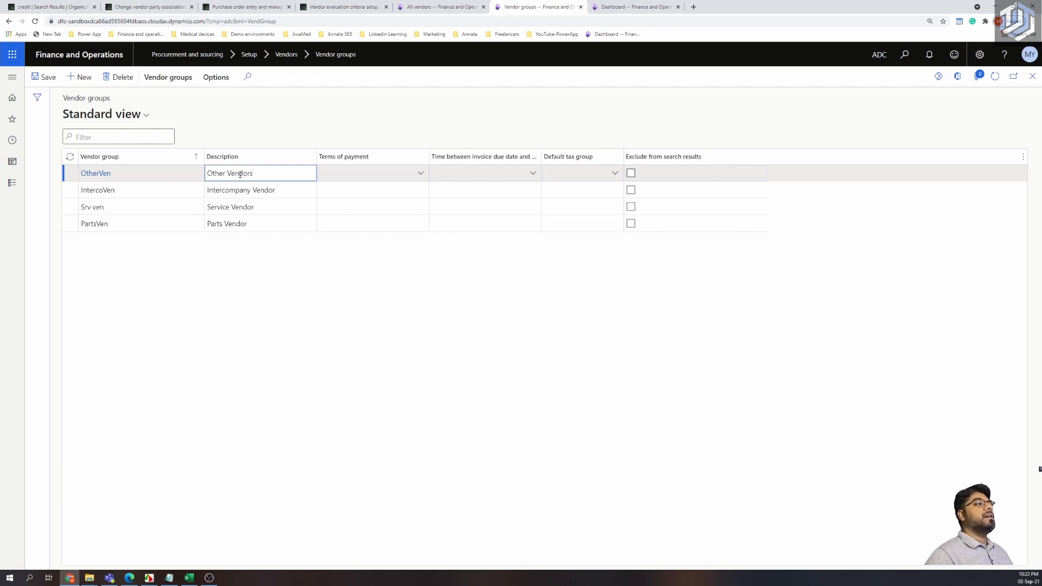
pyautogui.click(291, 377)
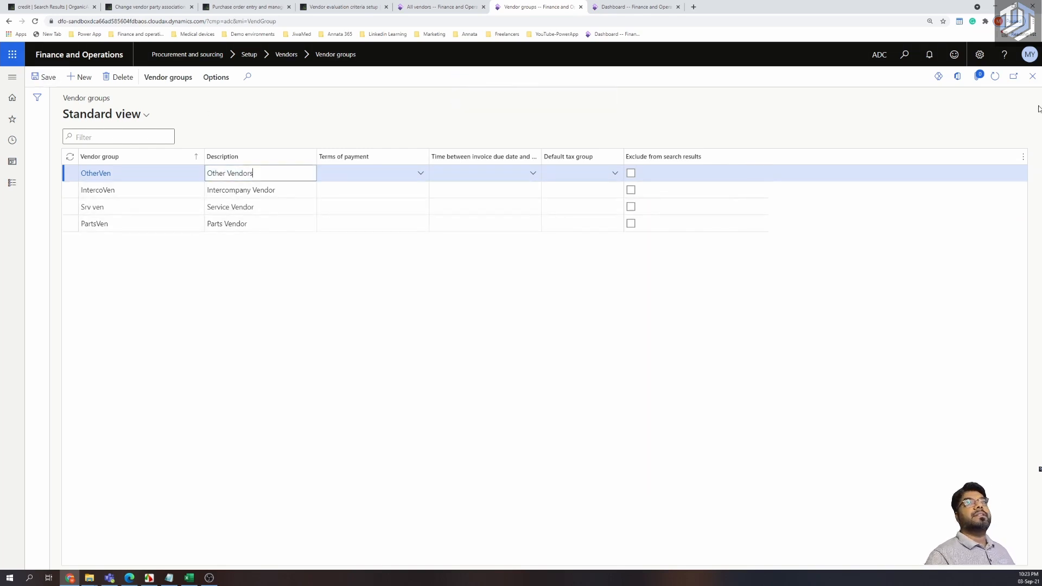
pyautogui.click(458, 8)
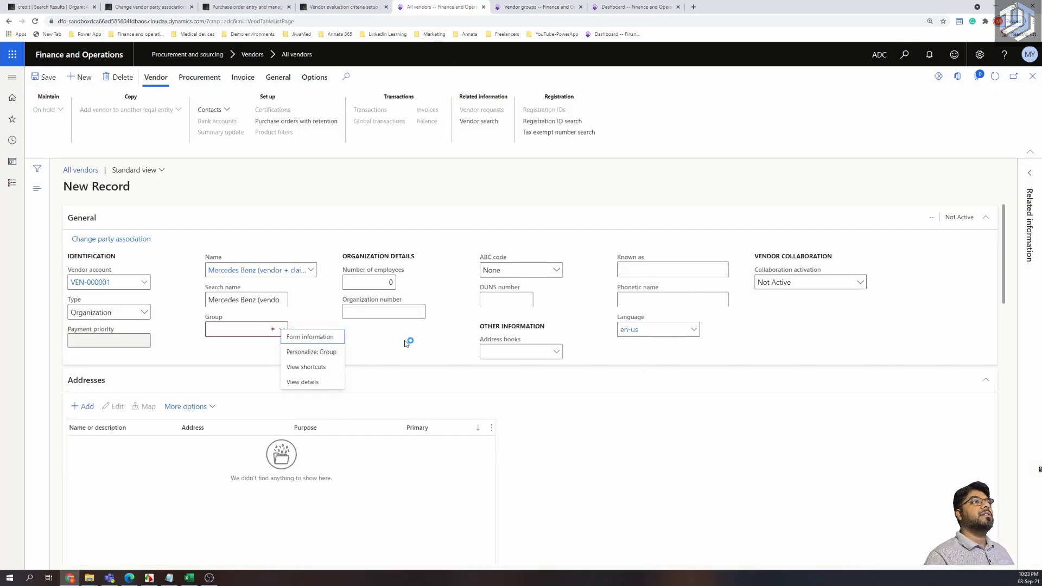
# Assign the vendor to group PartsVen and set number of employees to 100.
pyautogui.click(281, 331)
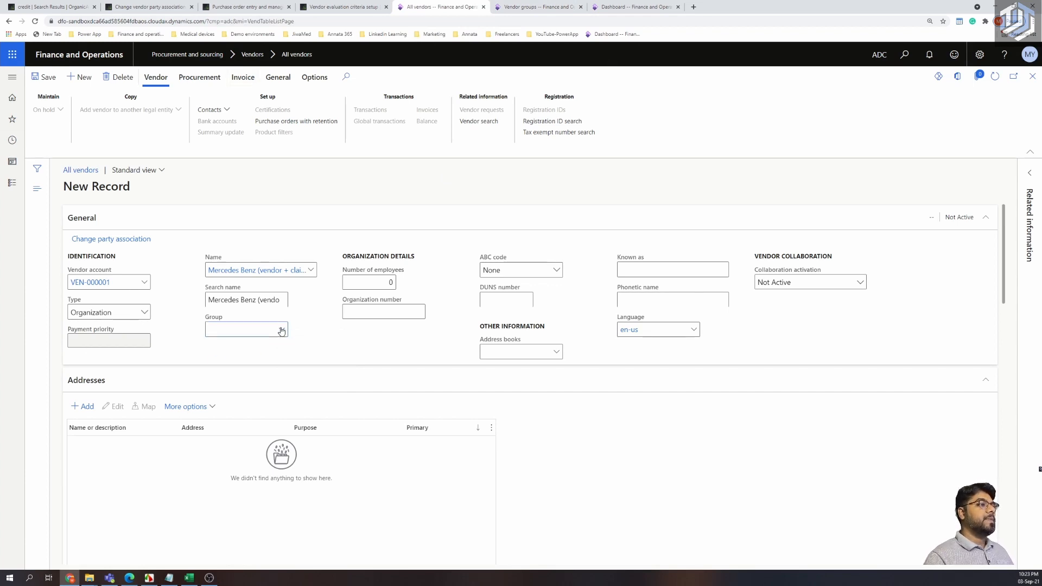
pyautogui.click(281, 329)
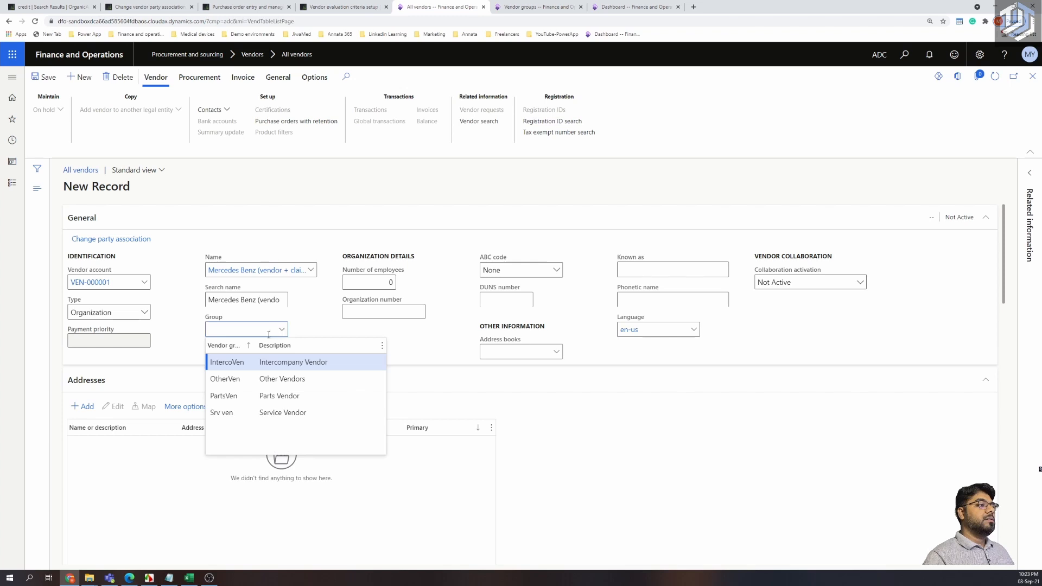
pyautogui.click(249, 397)
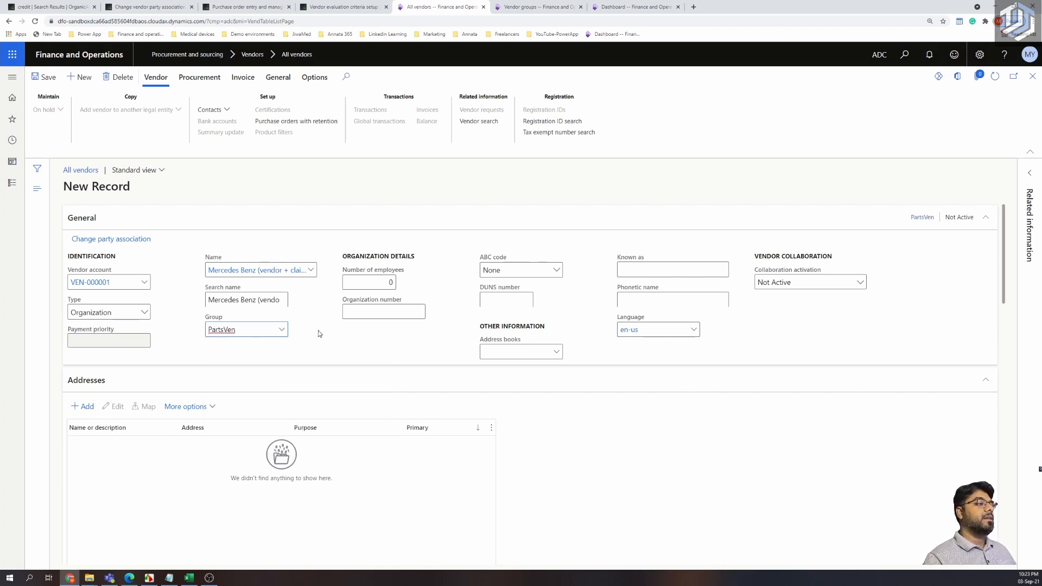
pyautogui.click(373, 284)
pyautogui.write('100')
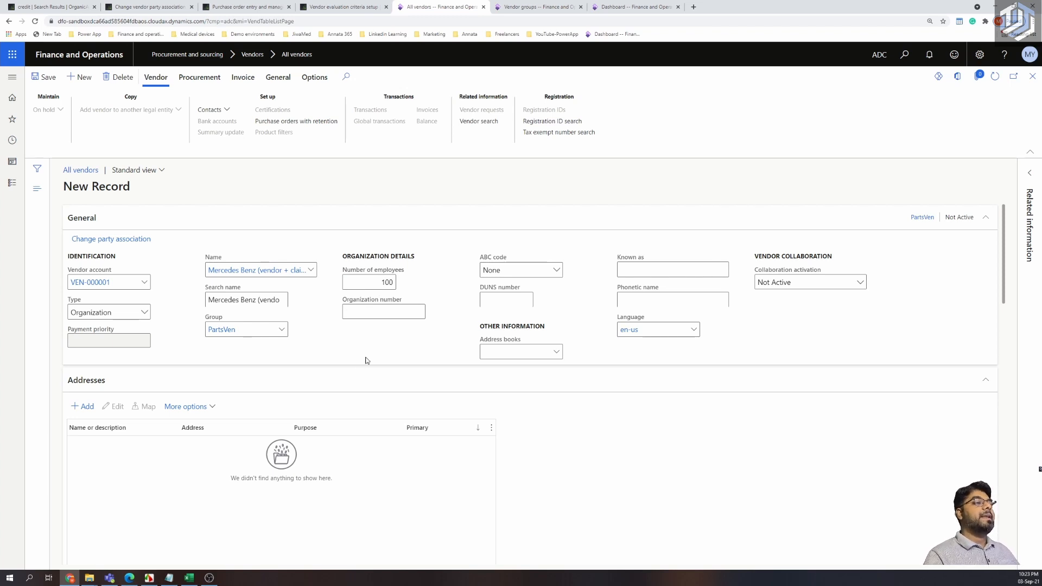
pyautogui.click(373, 313)
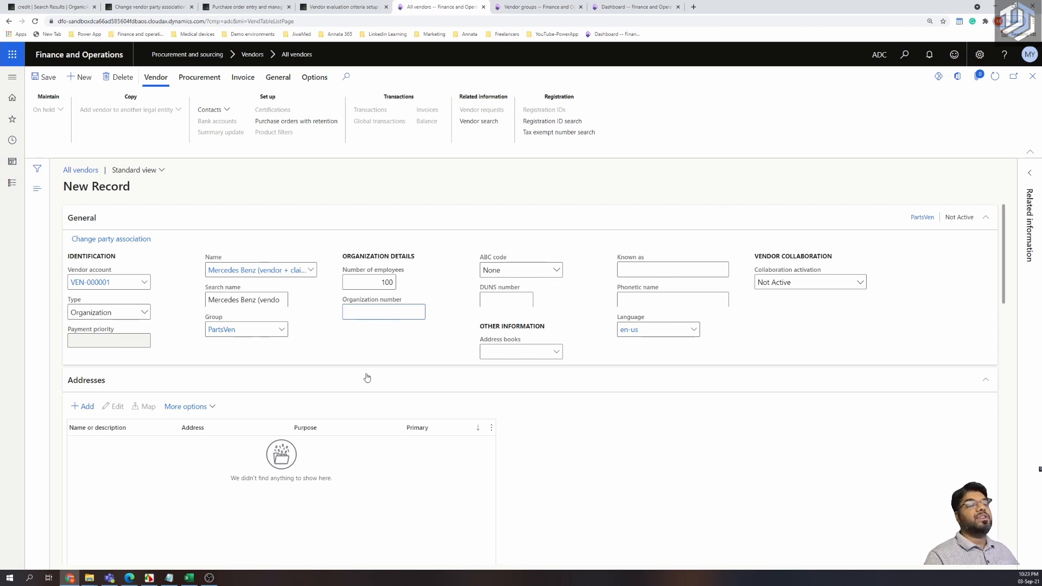
pyautogui.click(555, 271)
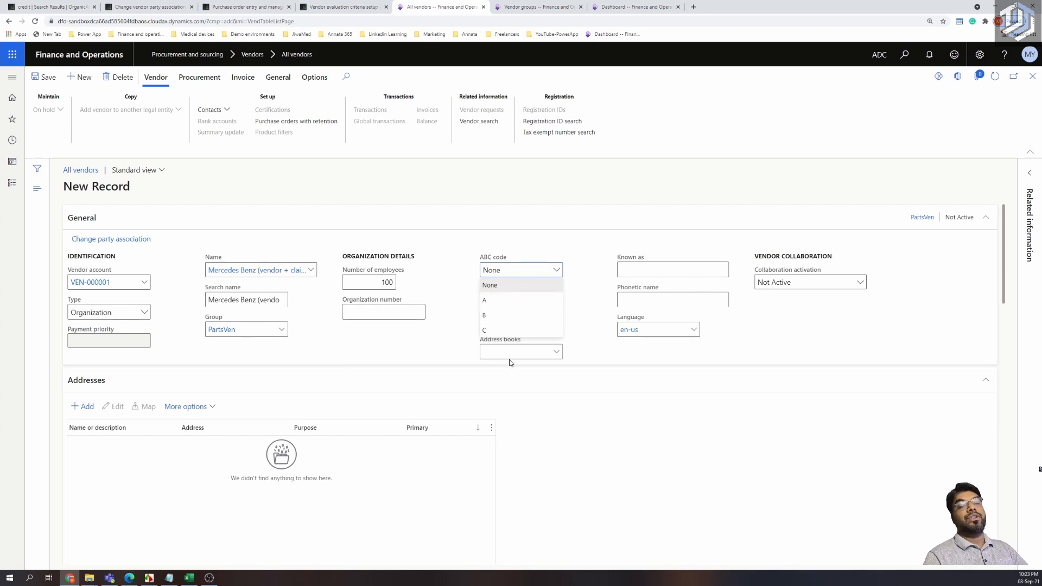
# Keep ABC code None and set Known as to 'MB Dealer', fixing its spelling.
pyautogui.click(589, 312)
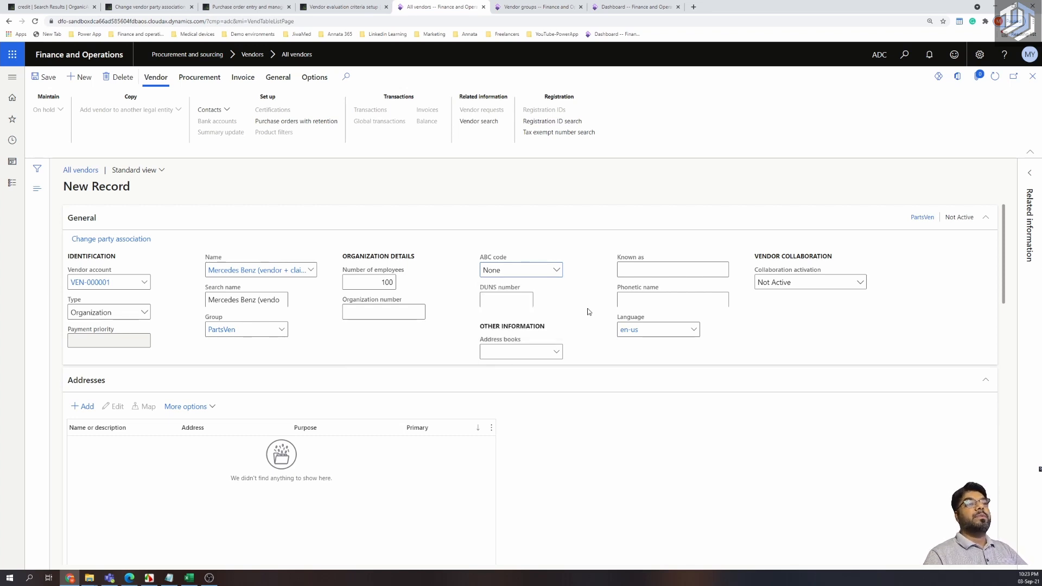
pyautogui.click(510, 299)
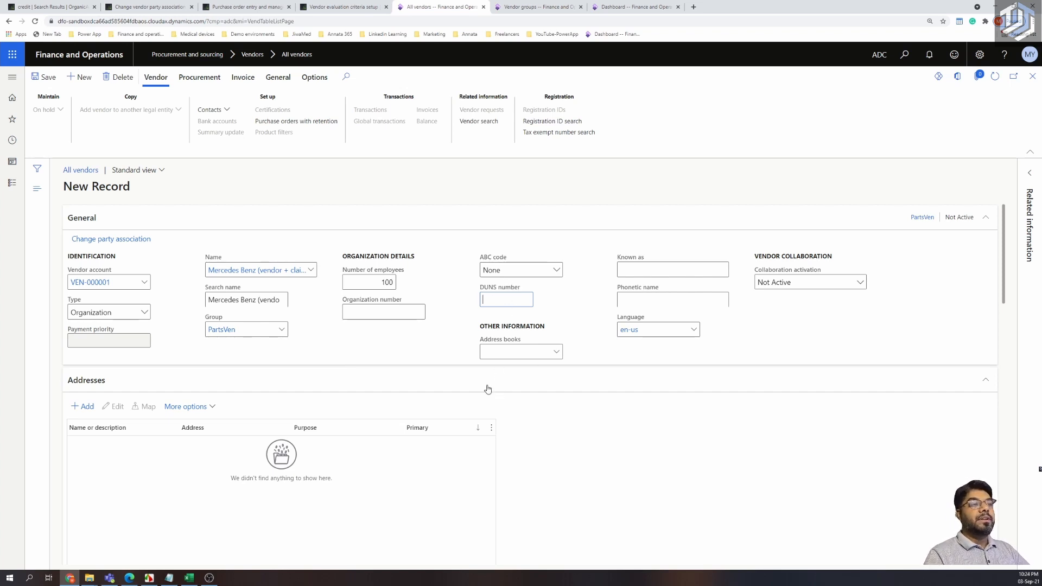
pyautogui.click(639, 273)
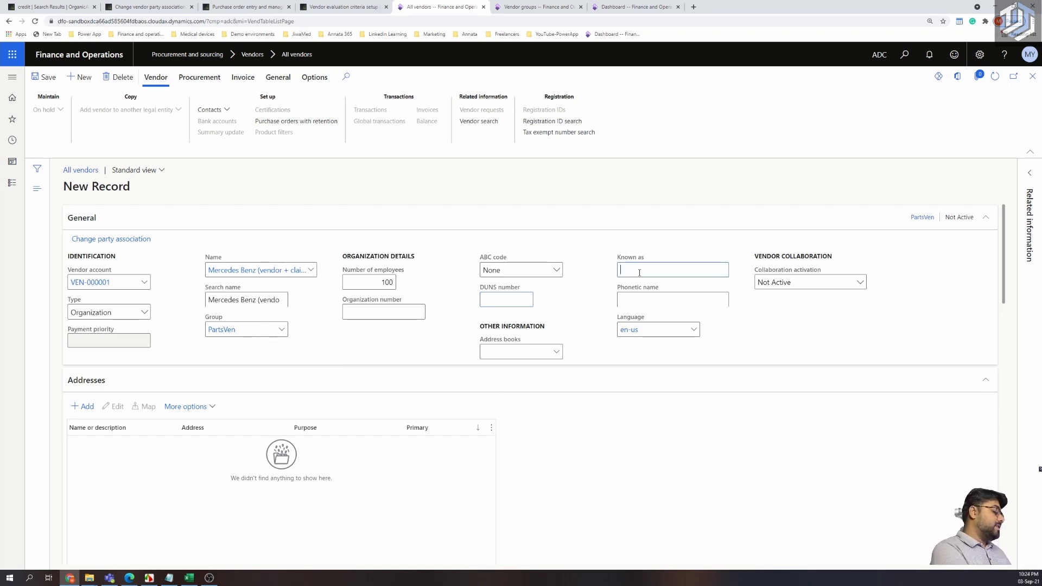
pyautogui.write('MB ')
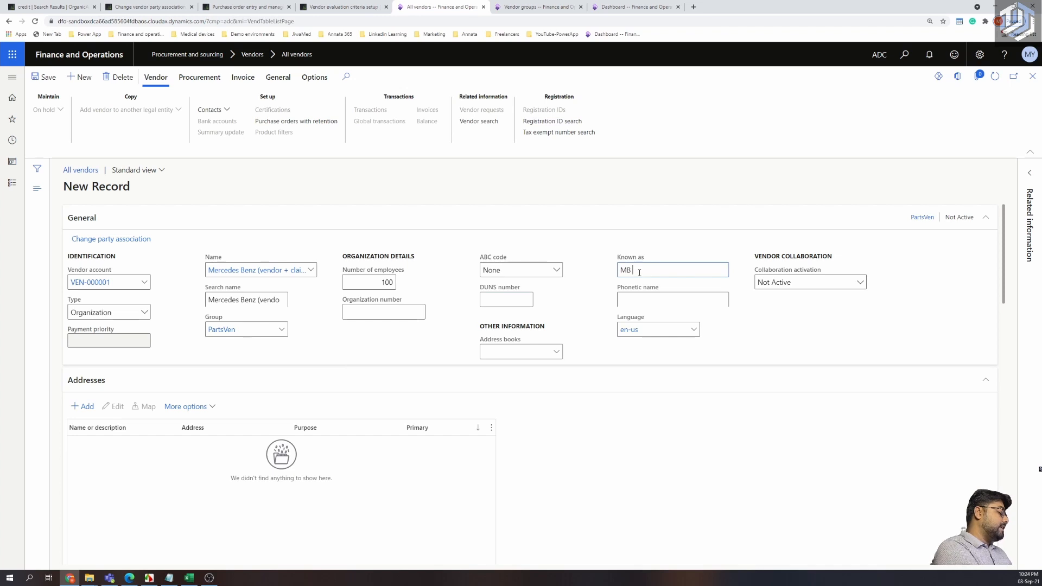
pyautogui.write('Dealer')
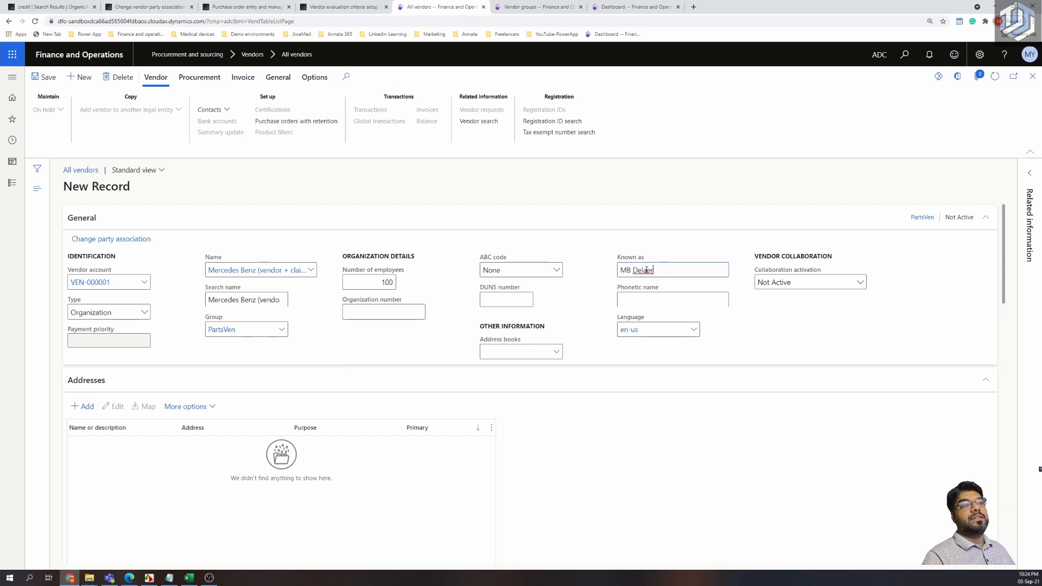
pyautogui.rightClick(646, 270)
pyautogui.click(665, 279)
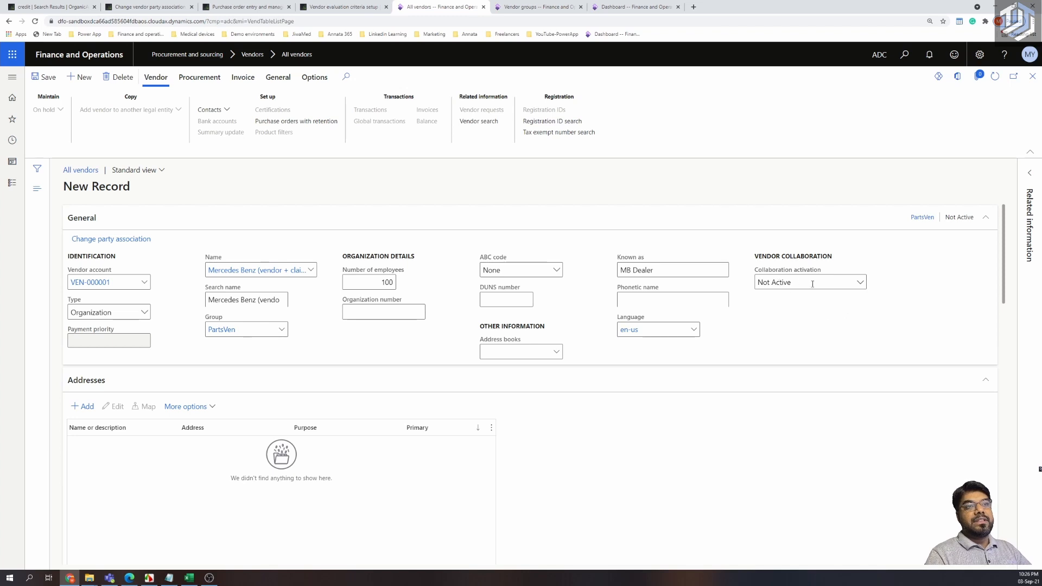
# Keep Collaboration activation at Not Active for vendor VEN-000001.
pyautogui.click(860, 284)
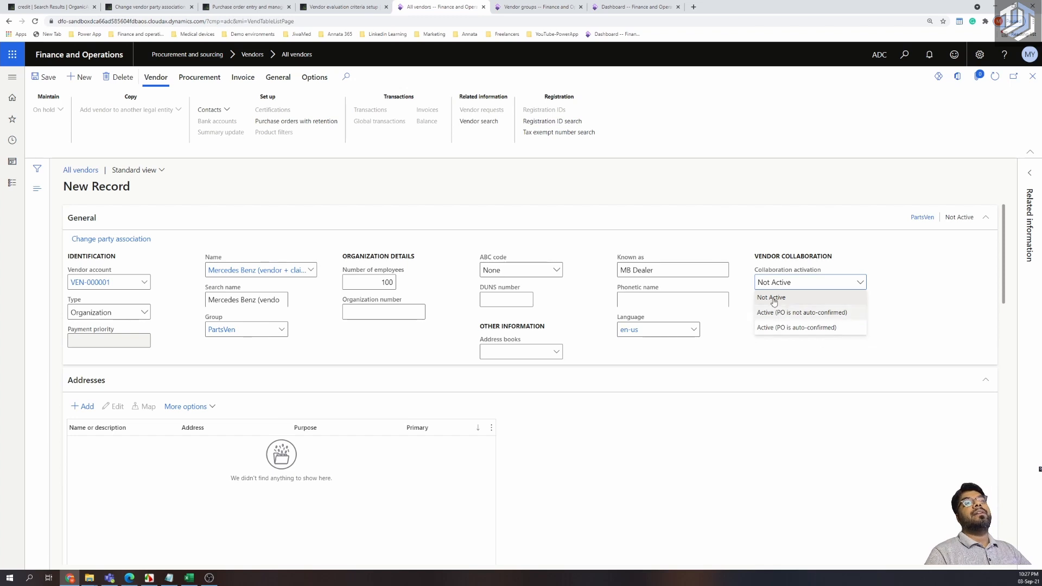
pyautogui.click(892, 290)
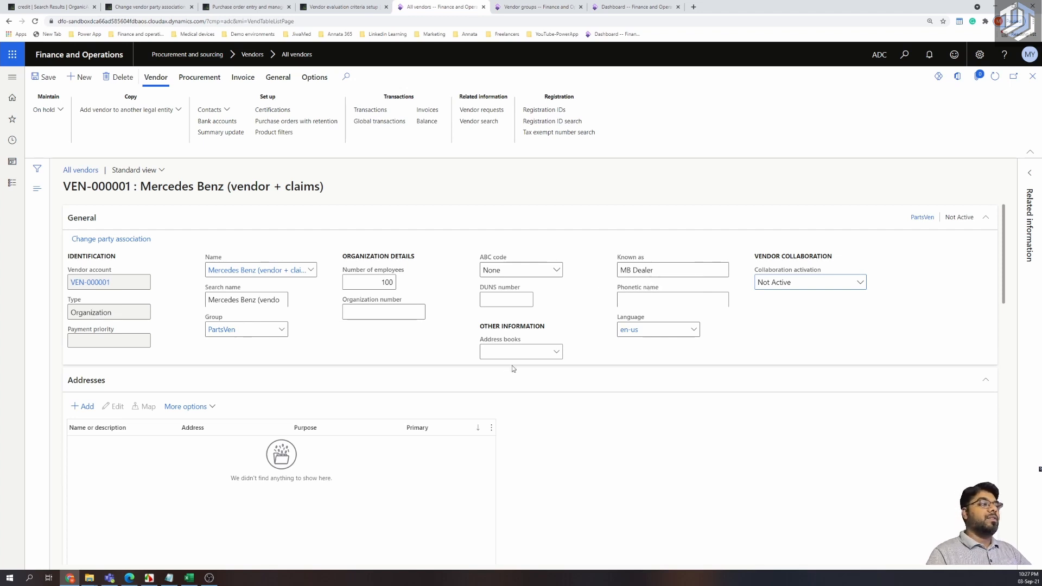
pyautogui.scroll(-7, 505, 376)
pyautogui.scroll(7, 505, 375)
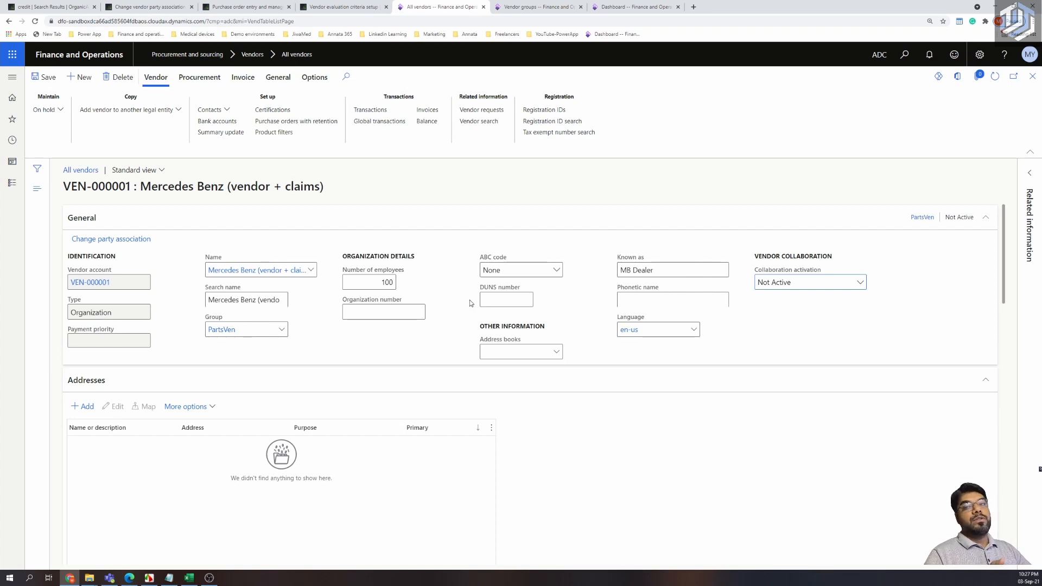
# Browse to Accounts payable > All vendors.
pyautogui.click(12, 77)
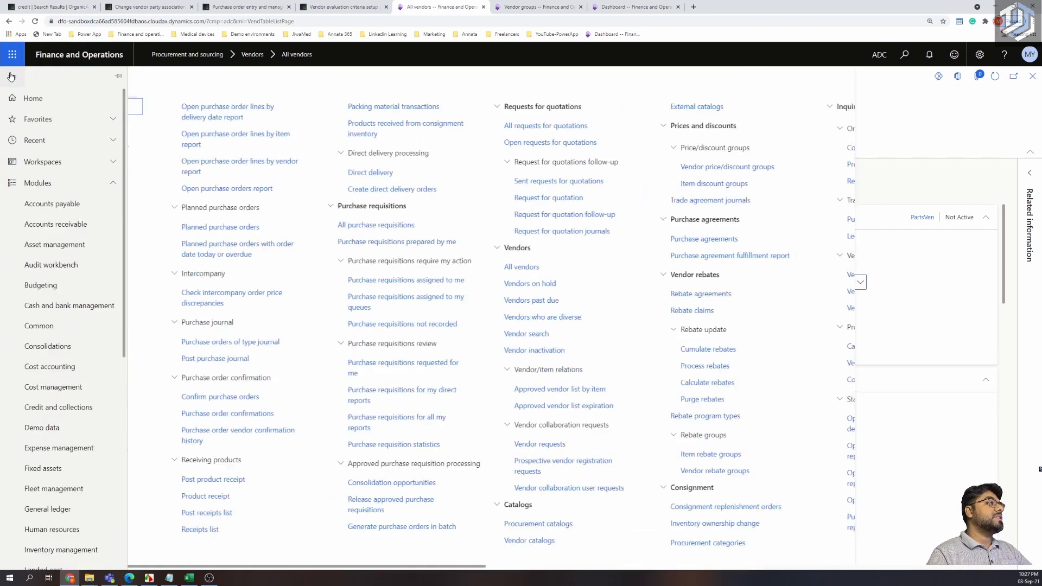
pyautogui.click(58, 208)
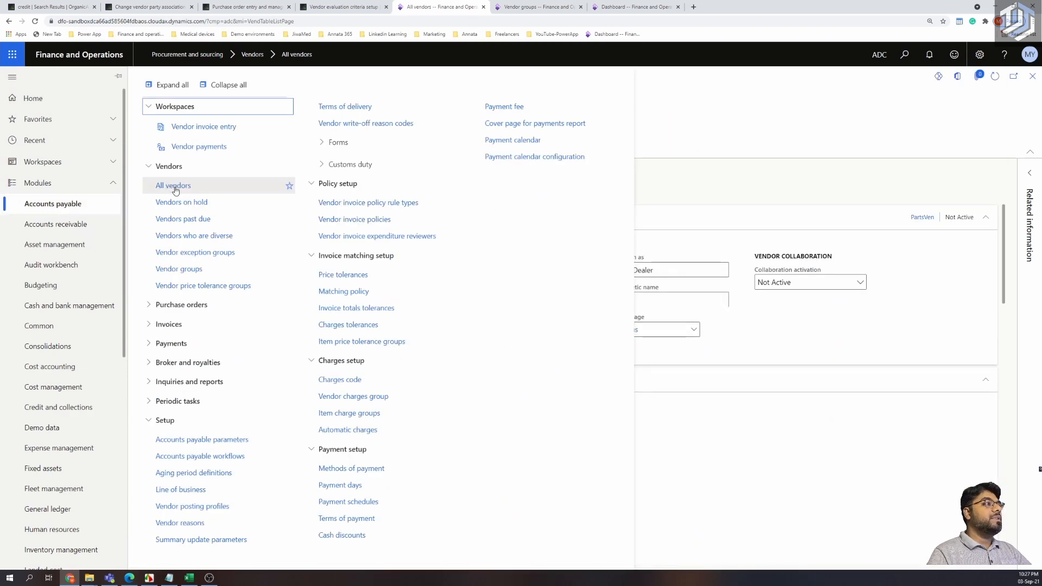
pyautogui.click(174, 188)
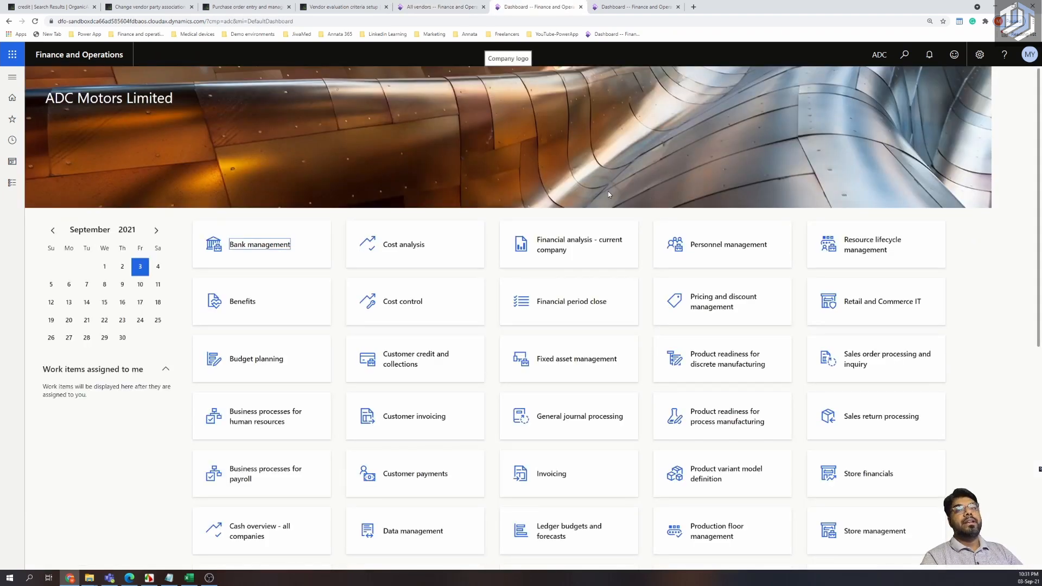
# From the ADC Motors Limited dashboard, expand the Organization administration module links.
pyautogui.click(4, 81)
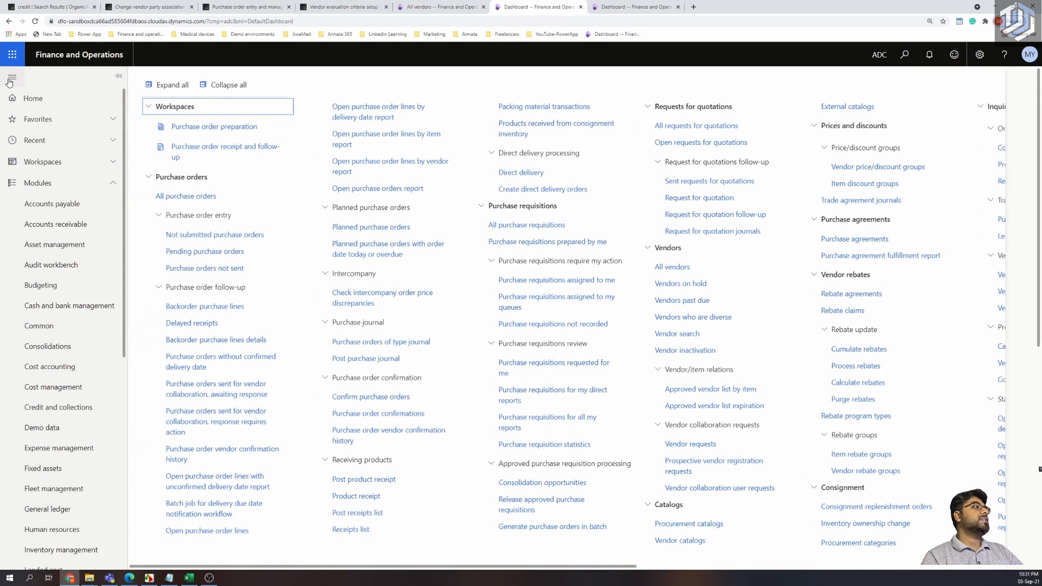
pyautogui.scroll(-6, 82, 298)
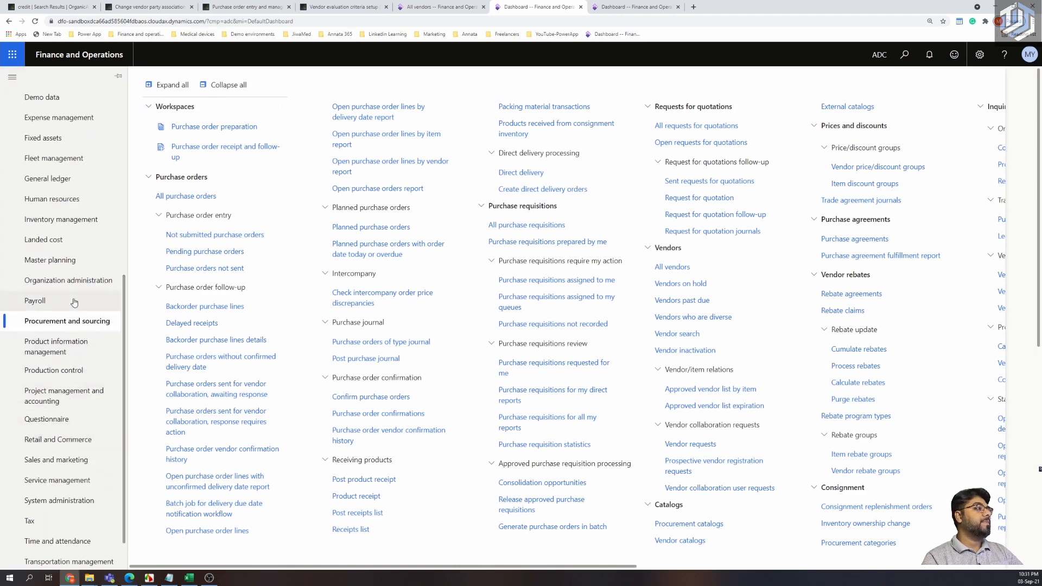
pyautogui.click(73, 283)
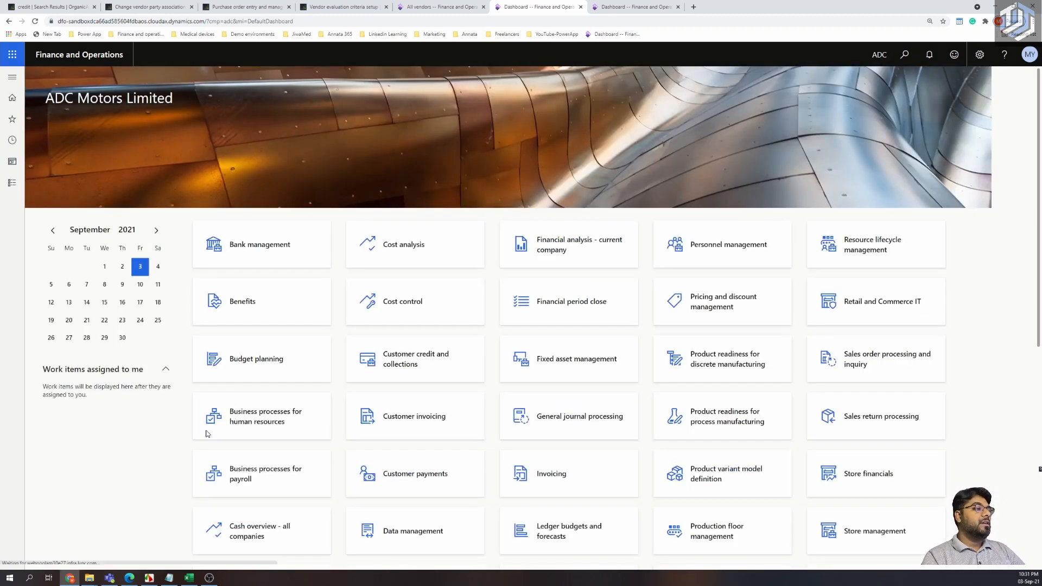
# Open the Global address book under Organization administration.
pyautogui.click(206, 433)
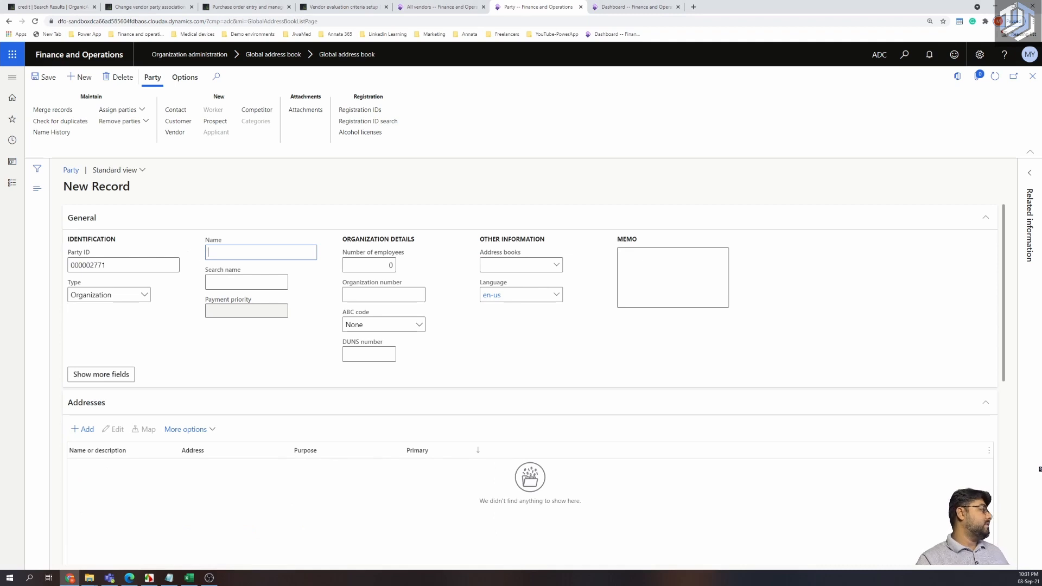
# Name the new party 'Contoso Asia supplier' with 340 employees.
pyautogui.click(249, 251)
pyautogui.write('Contoso Asia supplier')
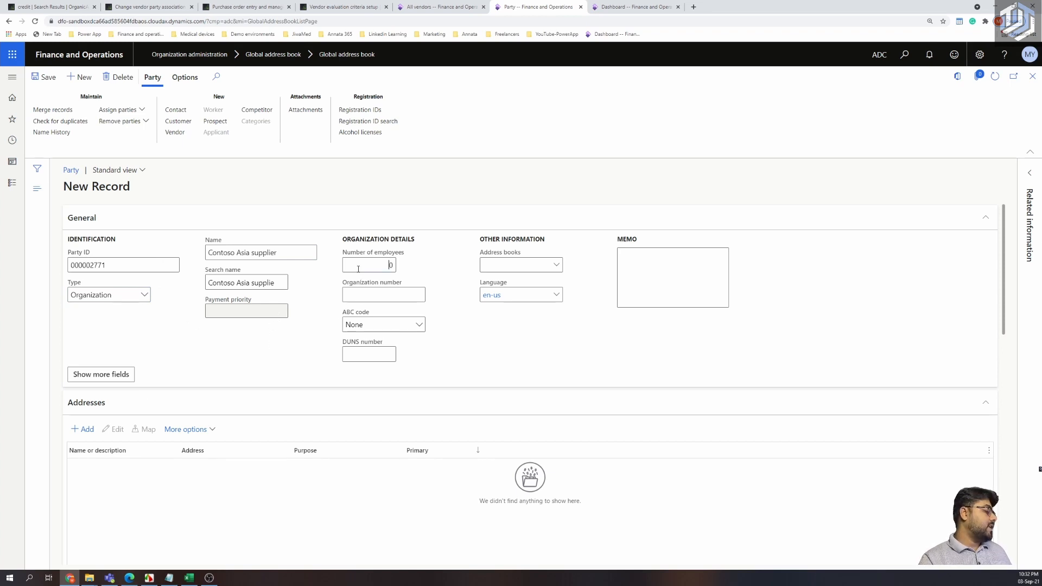
pyautogui.write('4')
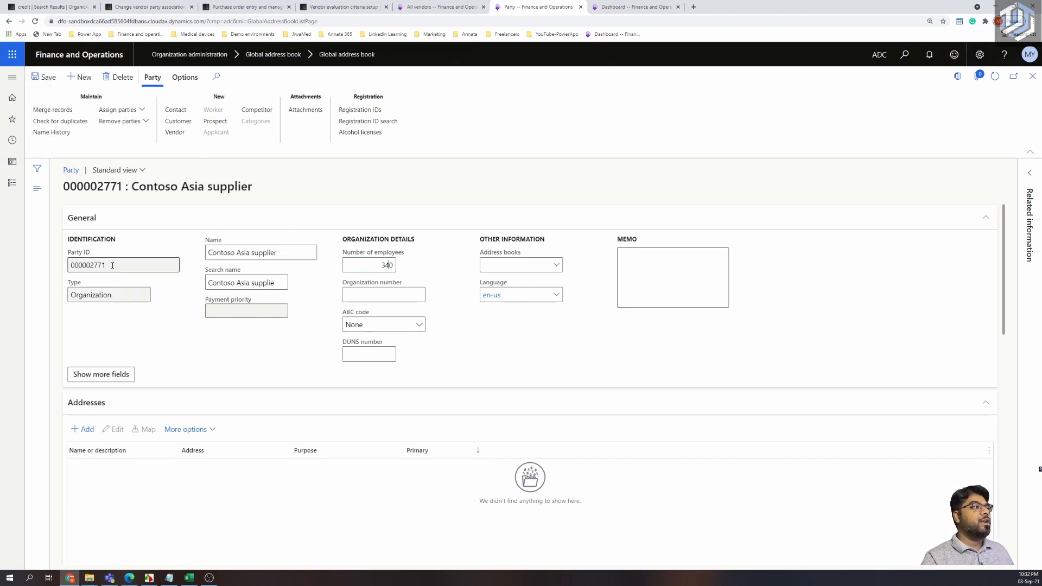
pyautogui.moveTo(114, 265); pyautogui.dragTo(55, 262)
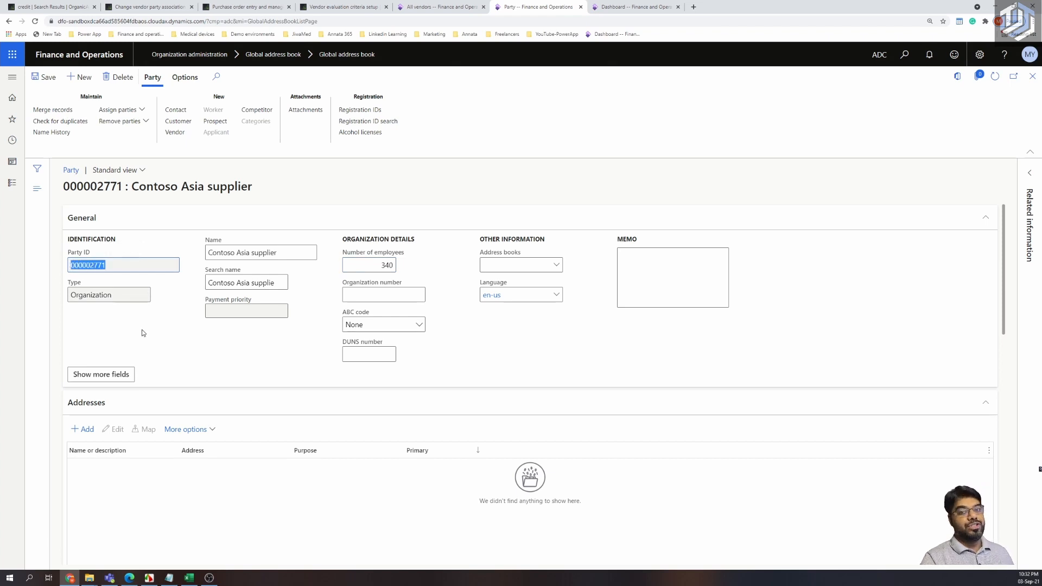
pyautogui.scroll(-3, 142, 331)
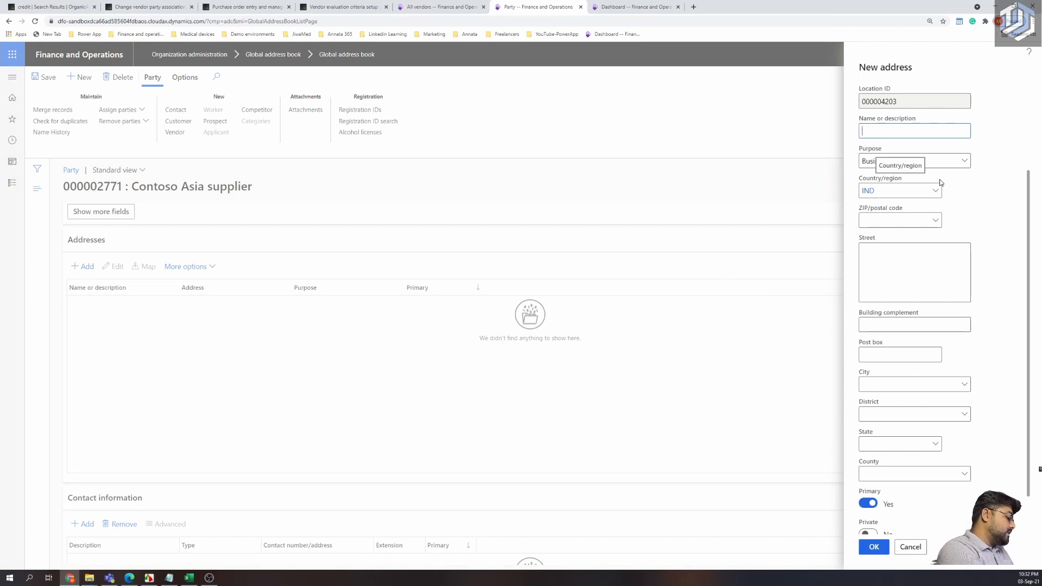
# Name the new address 'Office Address-HQ', choose Chennai postal code 600088, and save it.
pyautogui.write('Office Address')
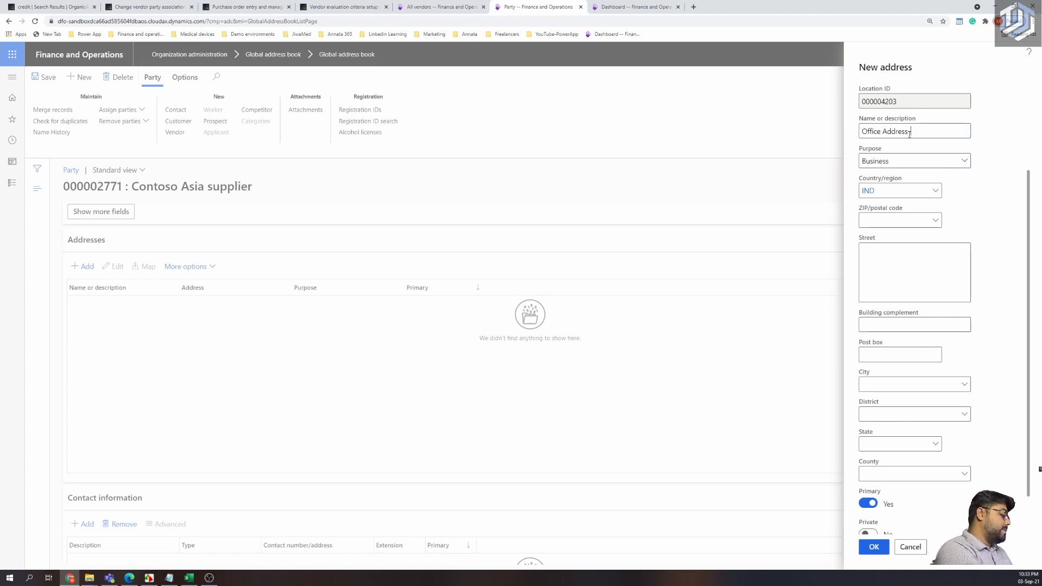
pyautogui.write('-HQ')
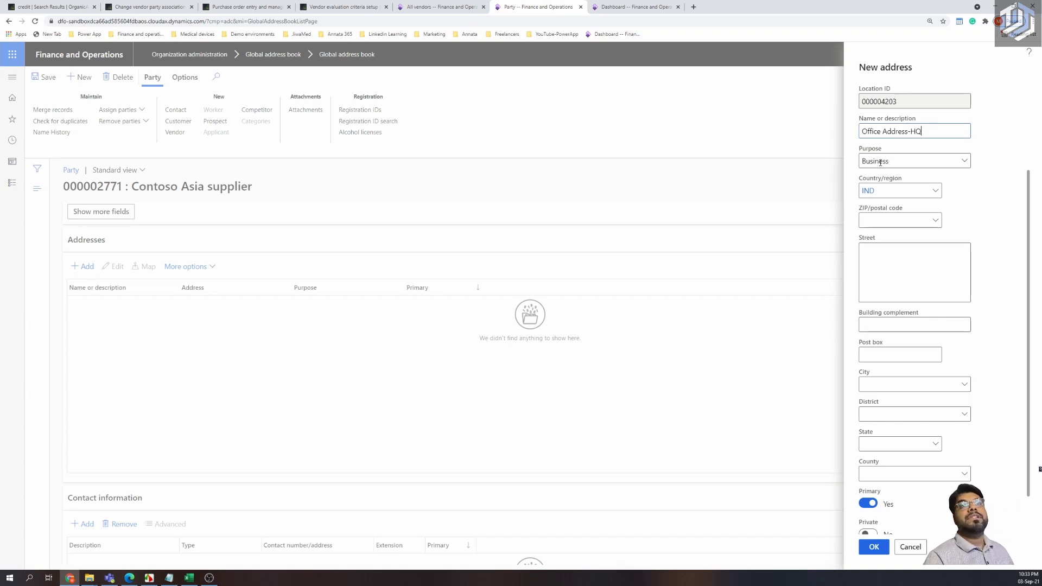
pyautogui.scroll(-2, 886, 197)
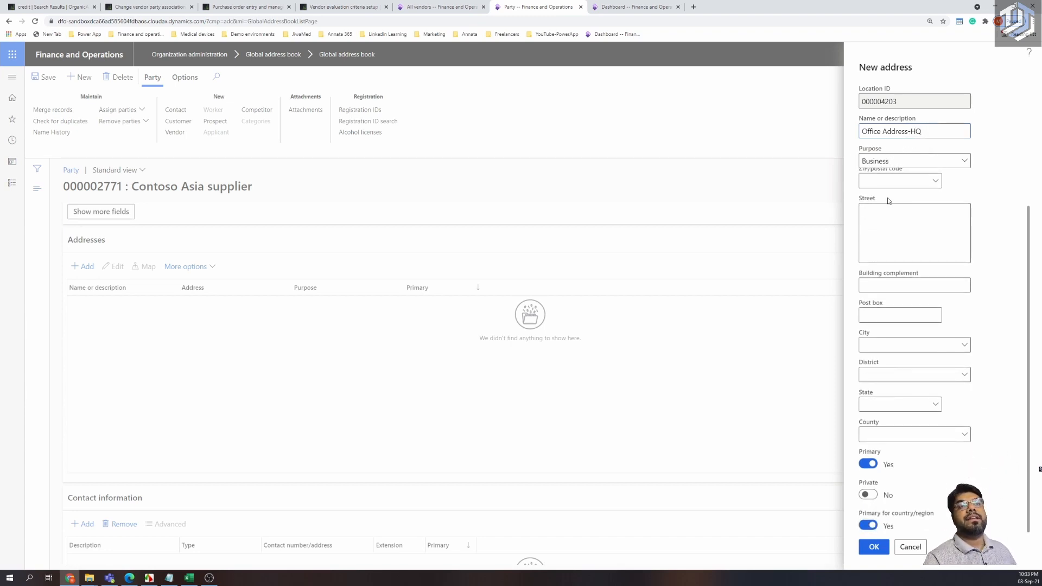
pyautogui.scroll(2, 888, 201)
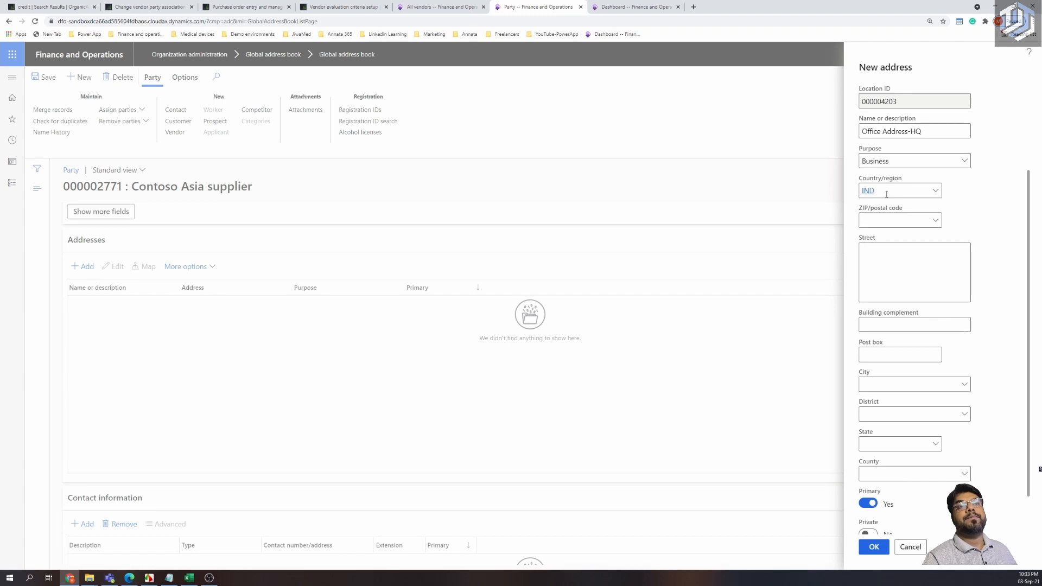
pyautogui.click(936, 221)
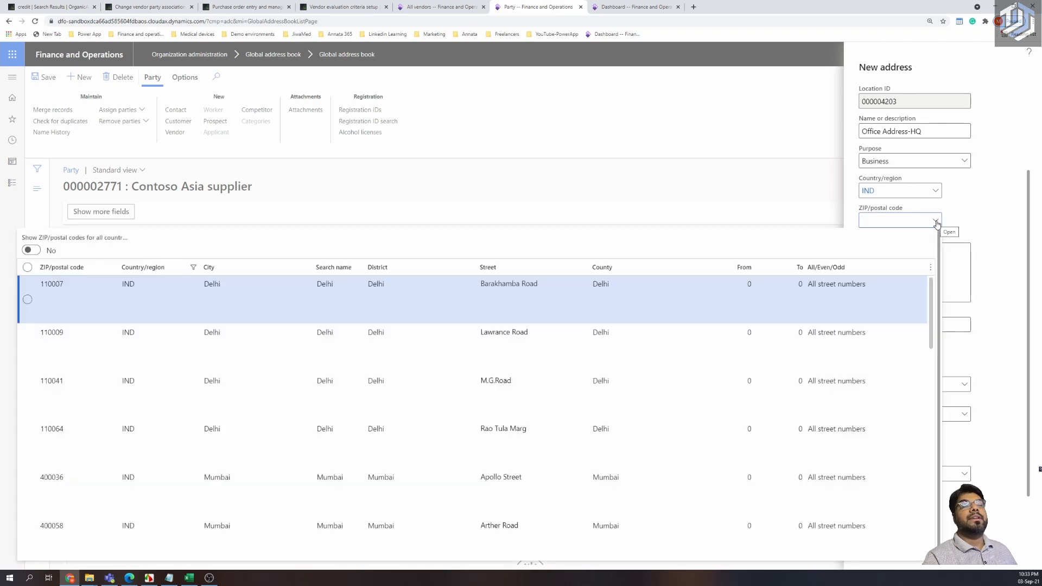
pyautogui.scroll(-5, 195, 409)
pyautogui.scroll(-5, 195, 426)
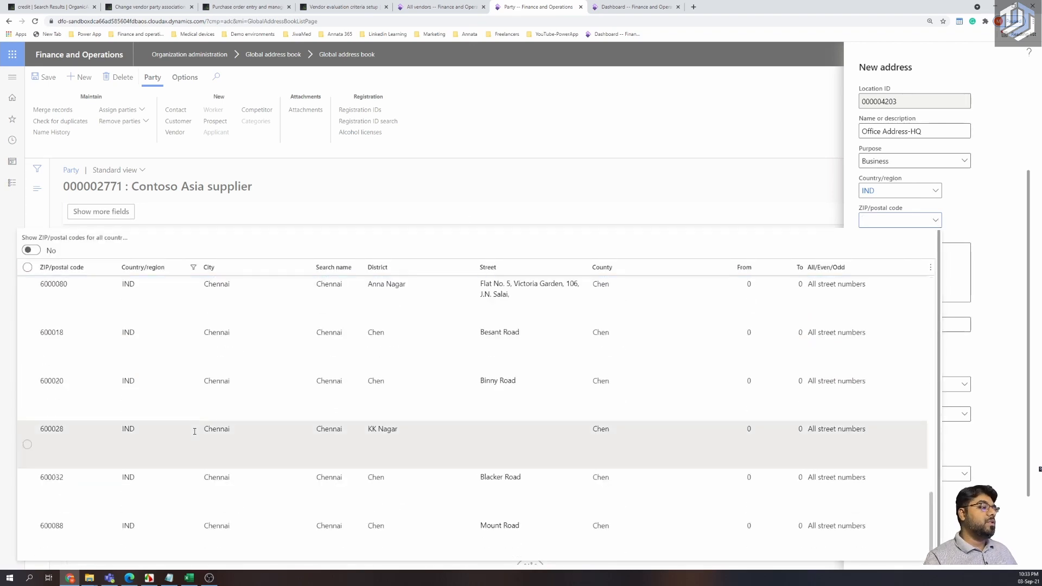
pyautogui.click(87, 540)
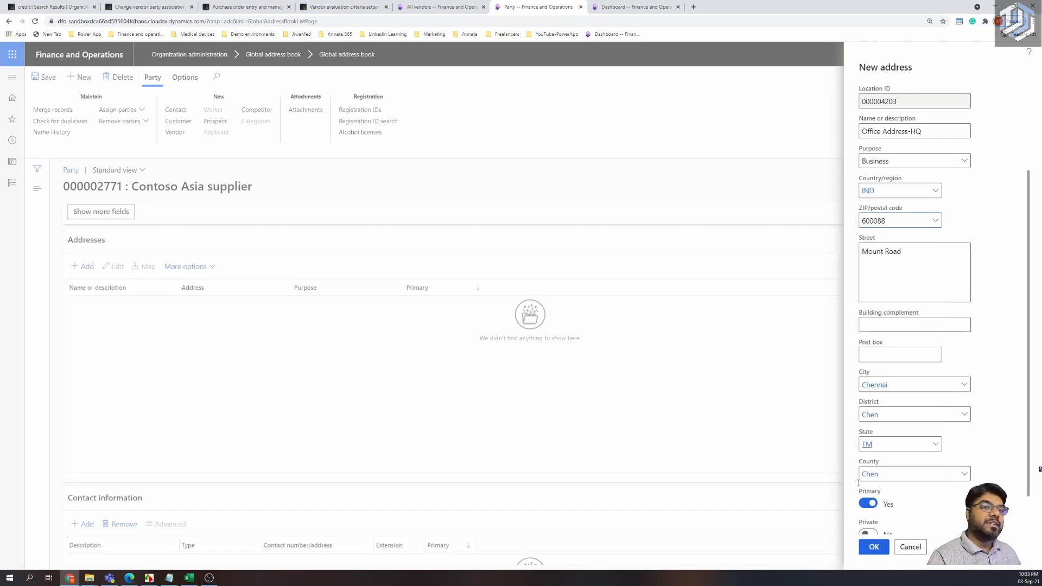
pyautogui.click(874, 551)
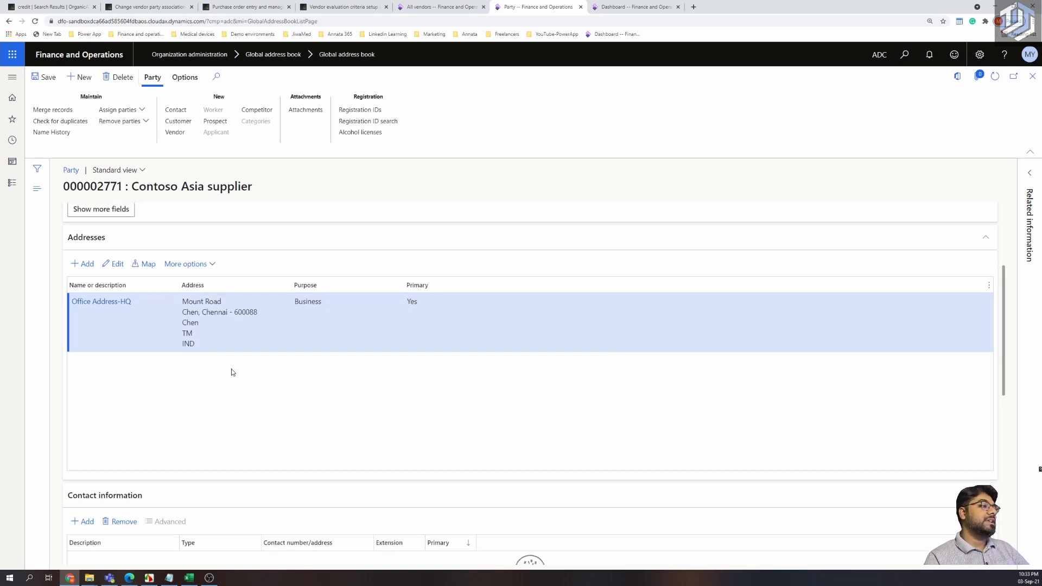
# Scroll the party page to review the new Mount Road, Chennai address and Contact information.
pyautogui.scroll(-2, 232, 372)
pyautogui.scroll(2, 230, 370)
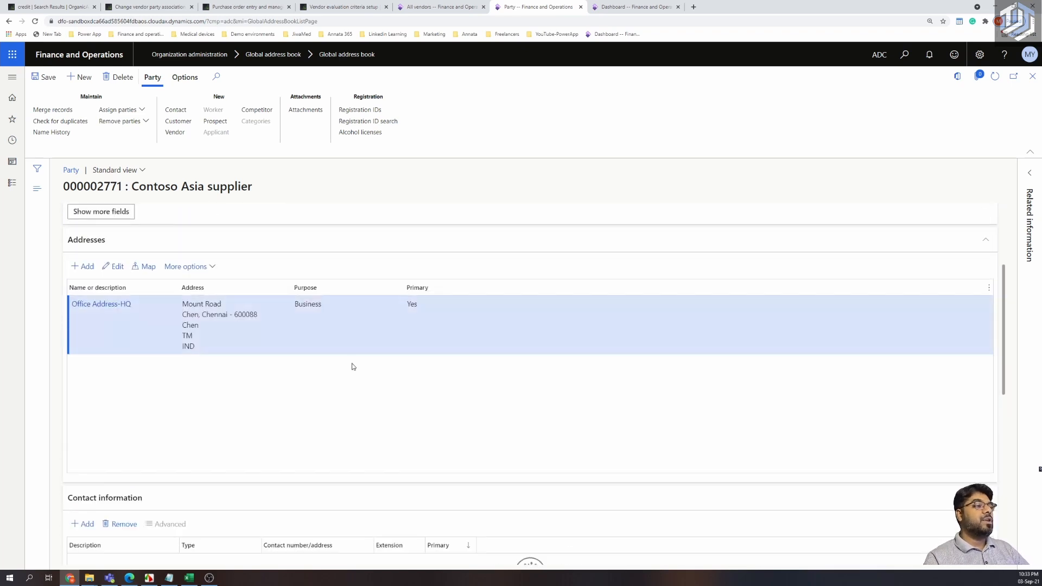
pyautogui.scroll(-4, 298, 380)
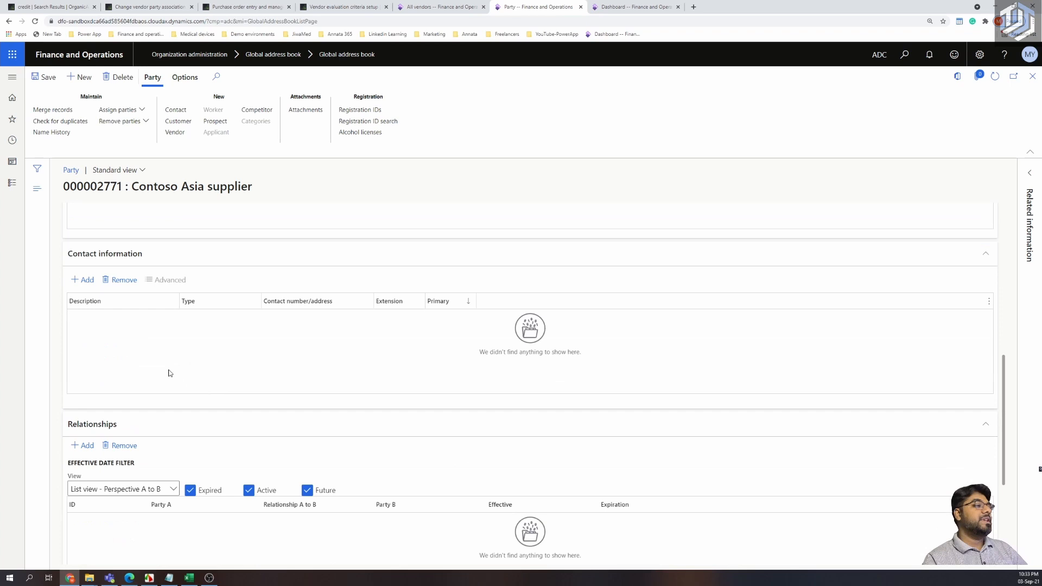
pyautogui.click(86, 279)
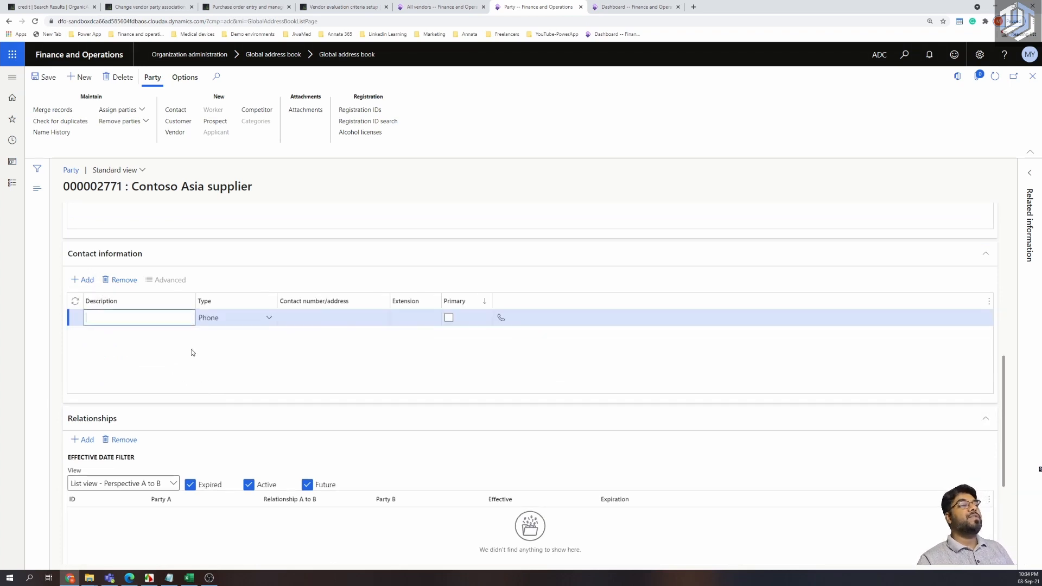
pyautogui.write('O')
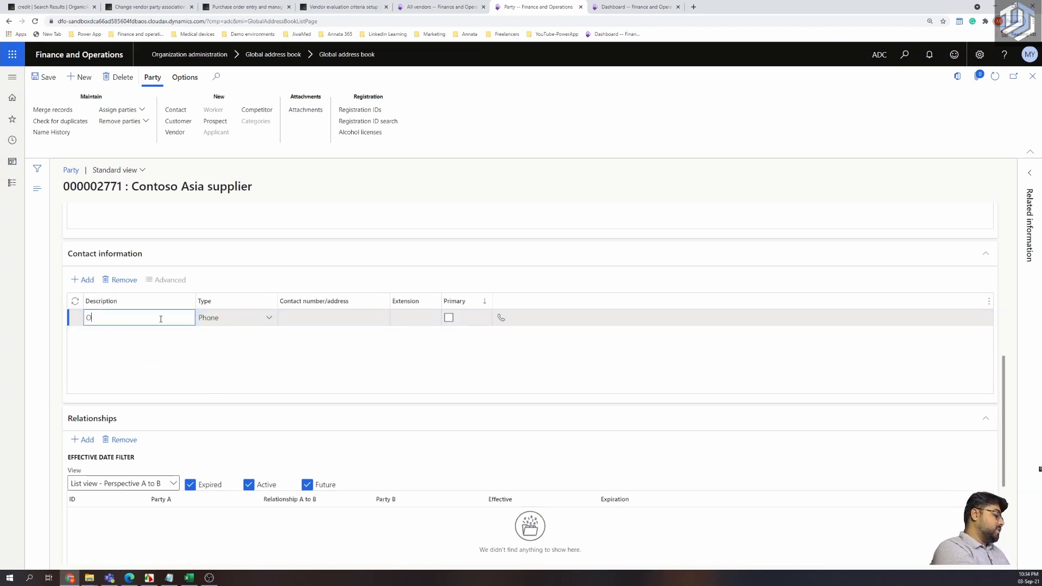
pyautogui.write('ffice PHONE')
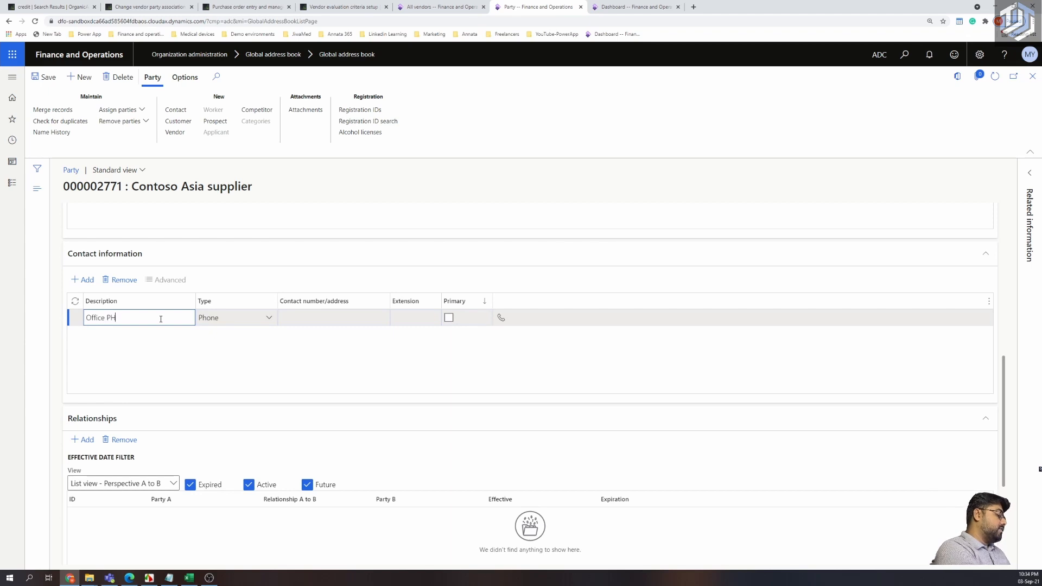
pyautogui.press('BackSpace')
pyautogui.press('BackSpace')
pyautogui.press('BackSpace')
pyautogui.press('BackSpace')
pyautogui.write('hone')
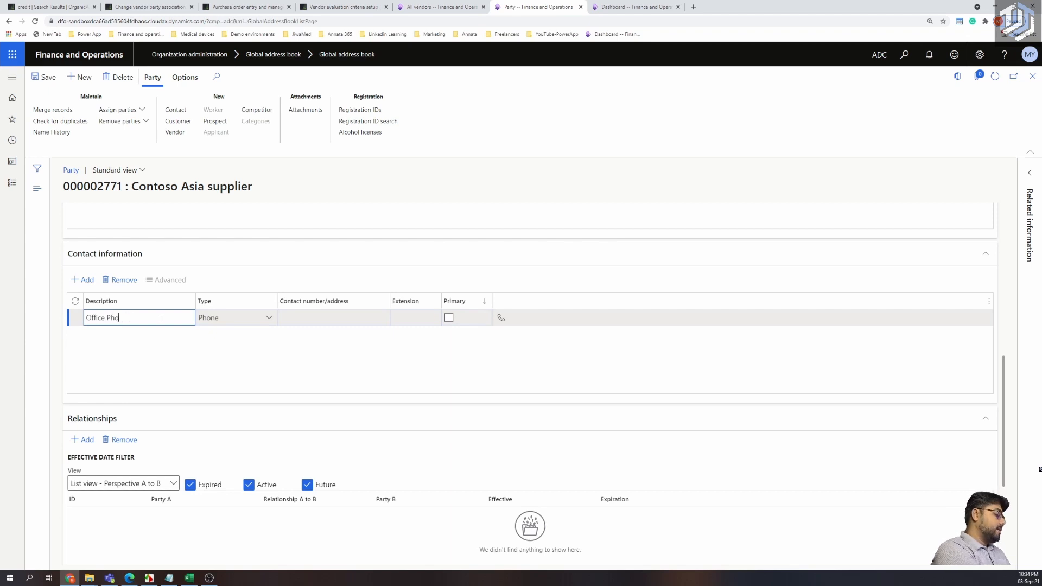
pyautogui.click(307, 324)
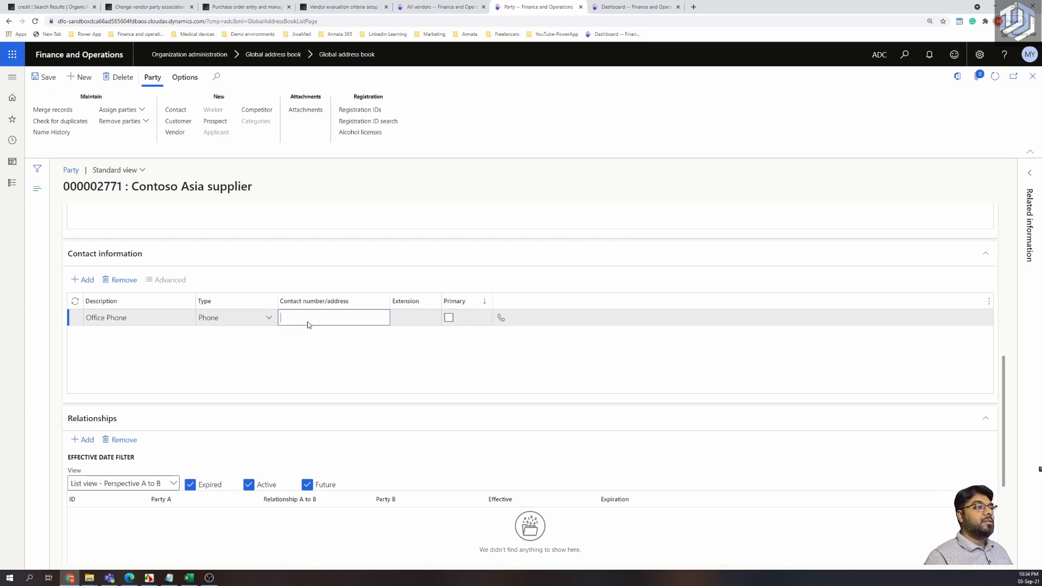
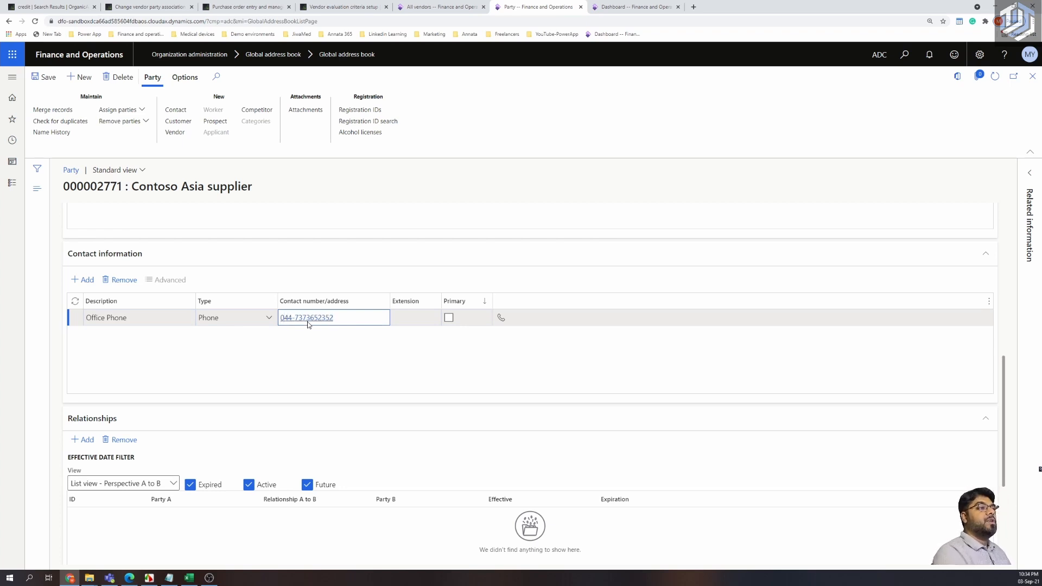
# Finish the Office Phone entry and start a second contact row, choosing its type.
pyautogui.click(396, 320)
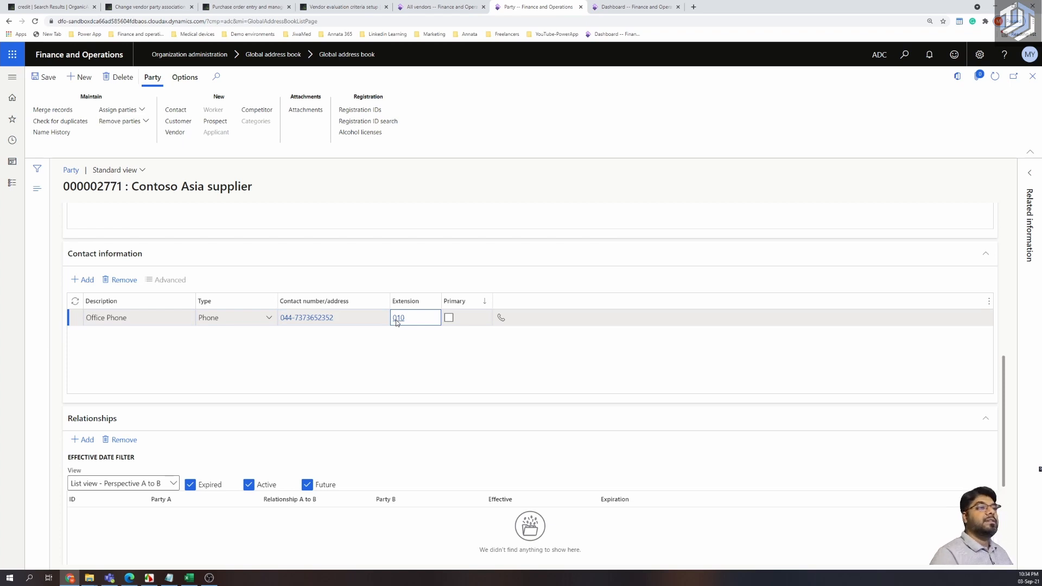
pyautogui.click(398, 354)
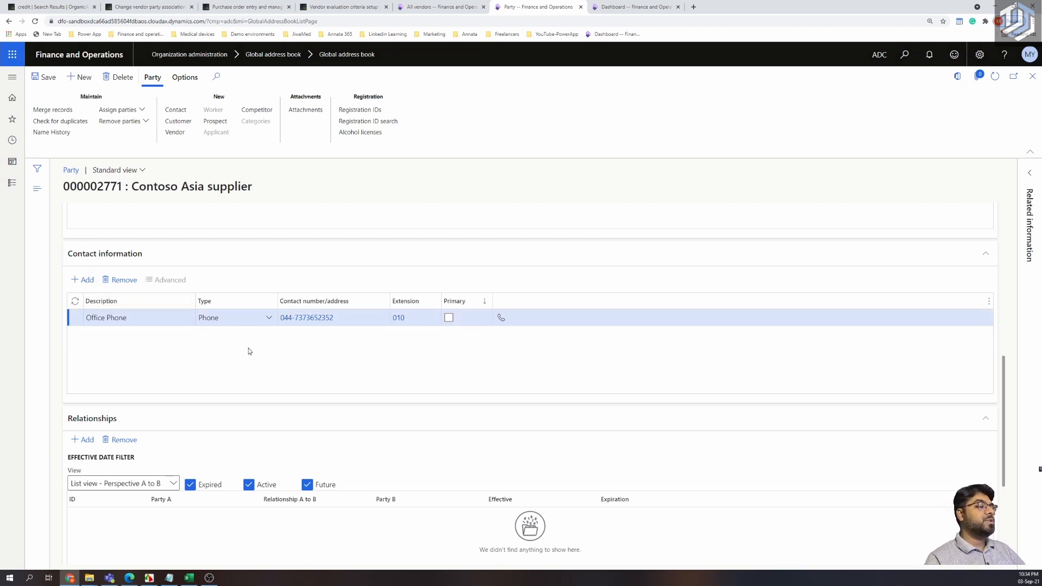
pyautogui.hotkey('alt', 'n')
pyautogui.click(270, 318)
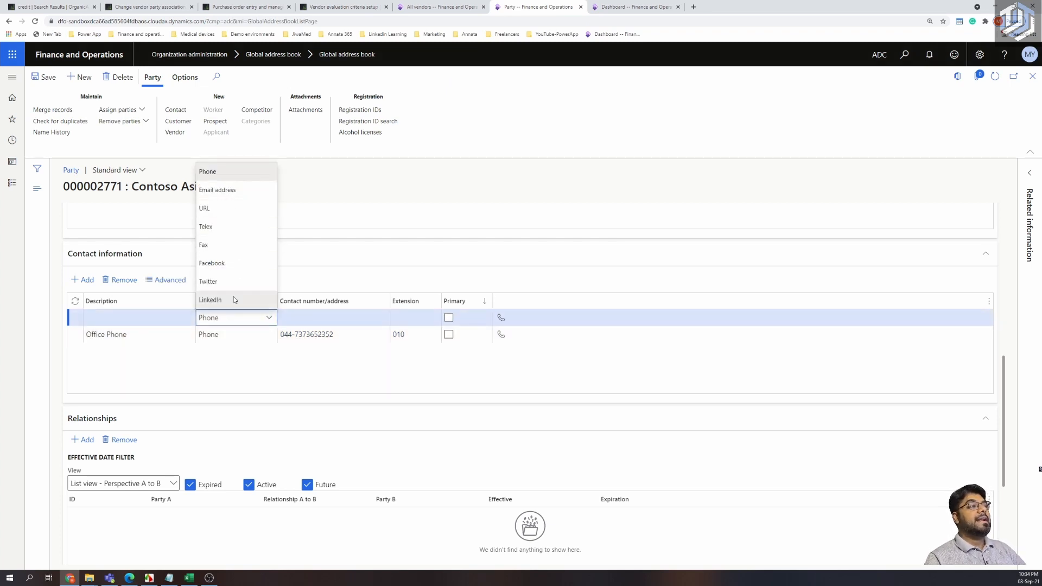
# Delete the extra contact row, confirming the removal.
pyautogui.click(230, 372)
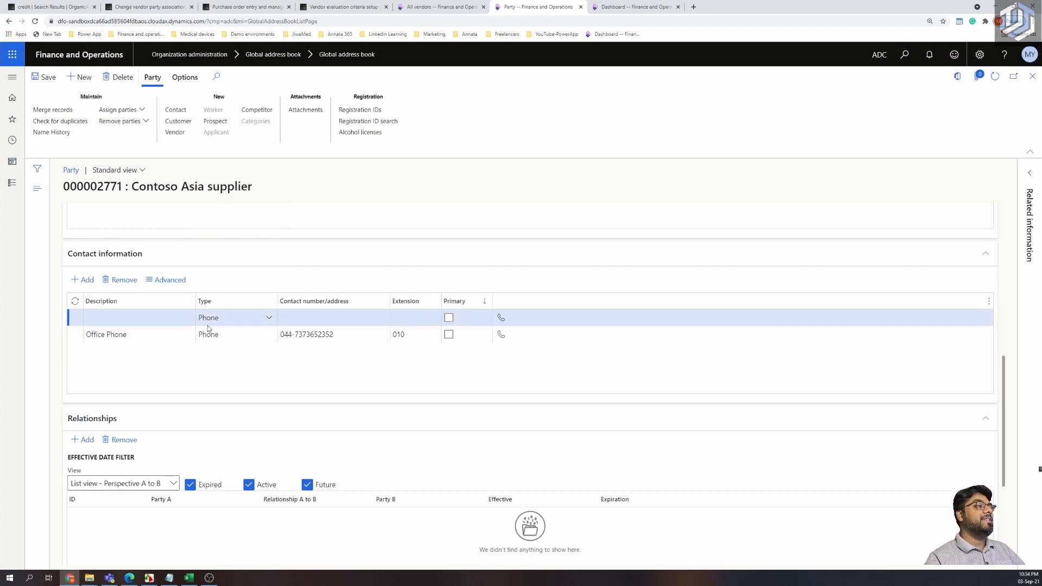
pyautogui.hotkey('alt', 'Delete')
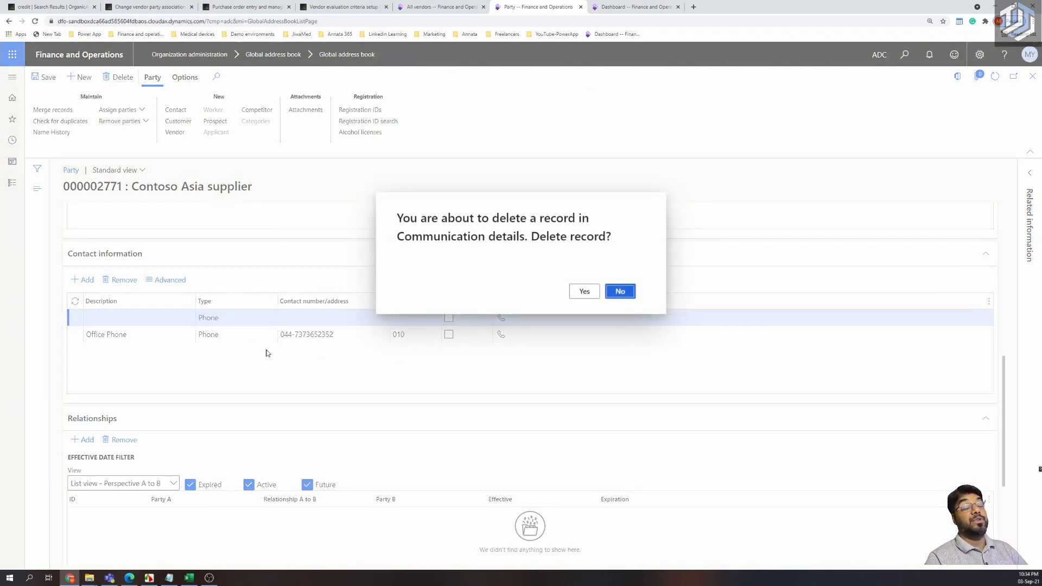
pyautogui.click(580, 292)
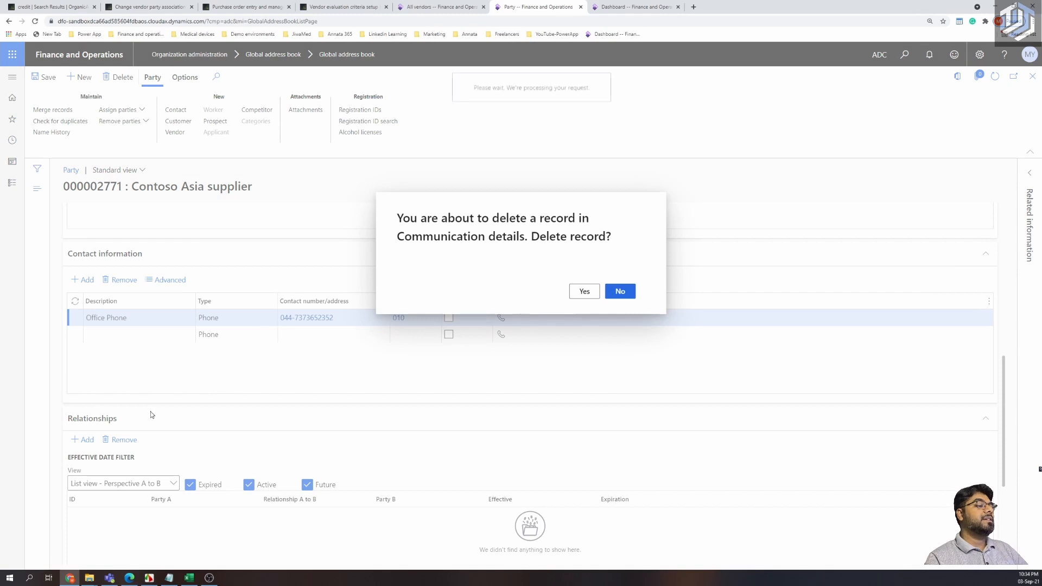
pyautogui.click(128, 318)
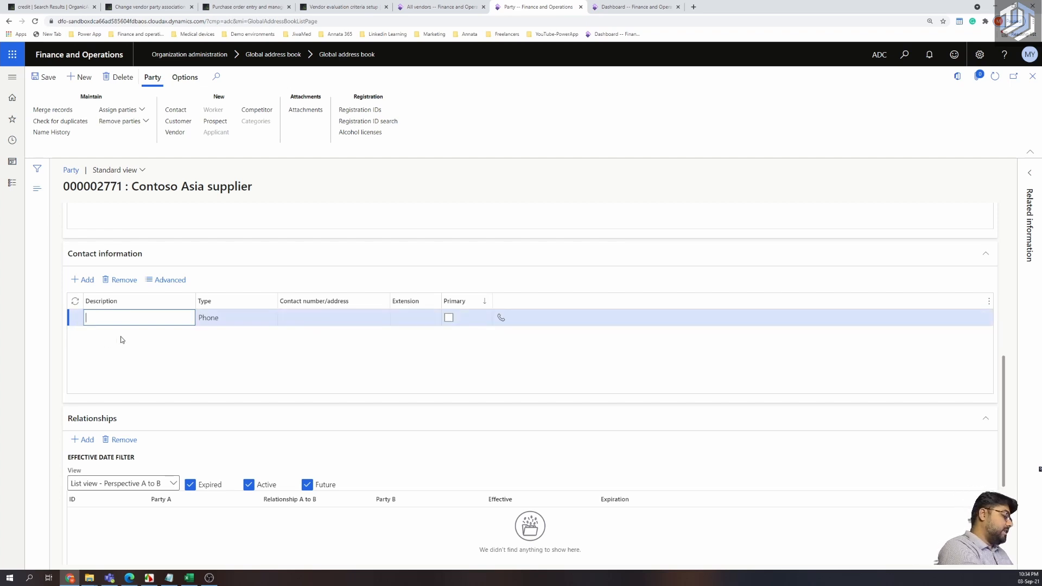
pyautogui.write('Office ')
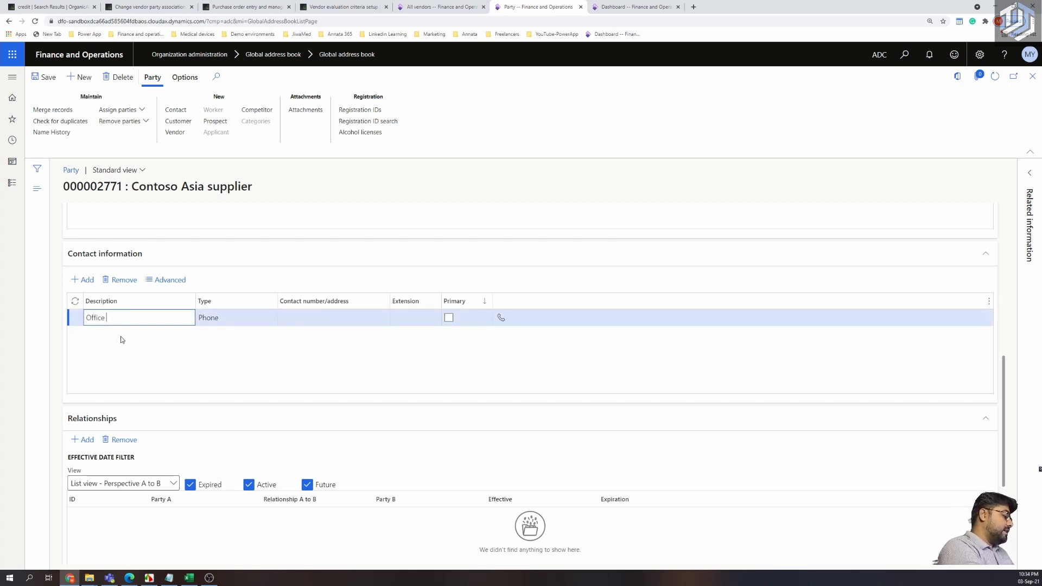
pyautogui.write('Phone')
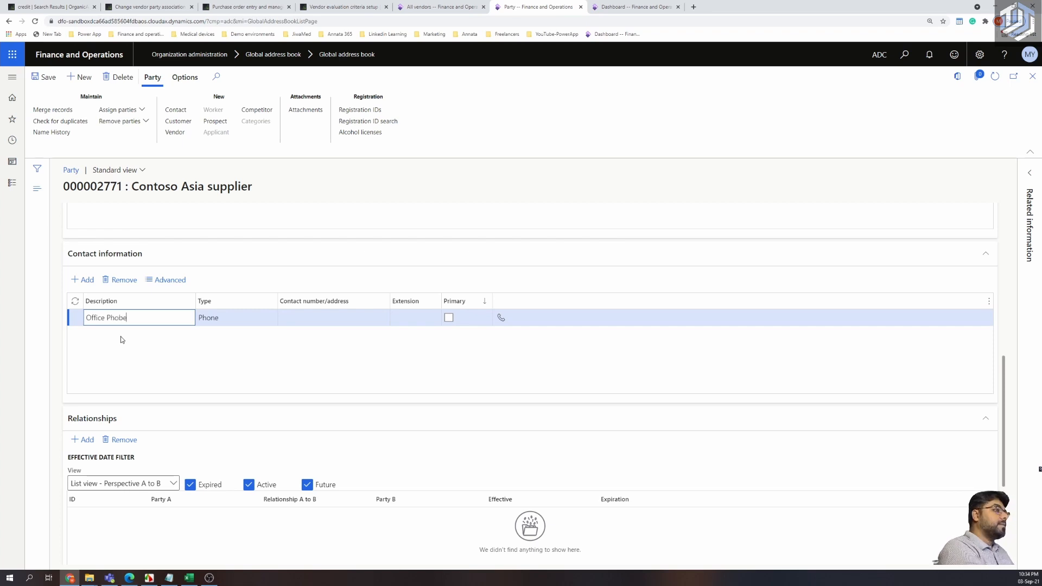
pyautogui.press('BackSpace')
pyautogui.press('BackSpace')
pyautogui.write('ne')
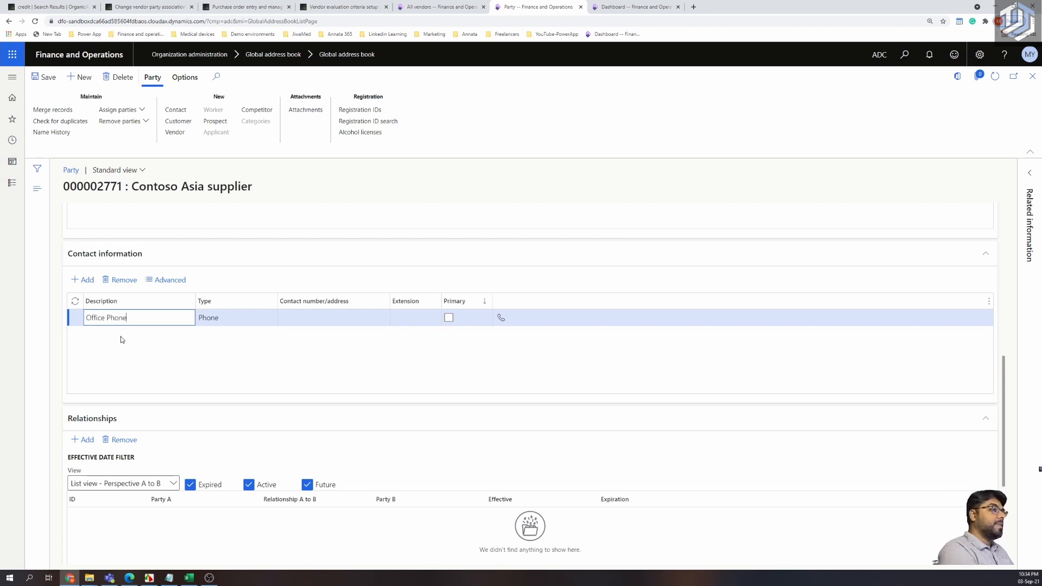
pyautogui.click(295, 318)
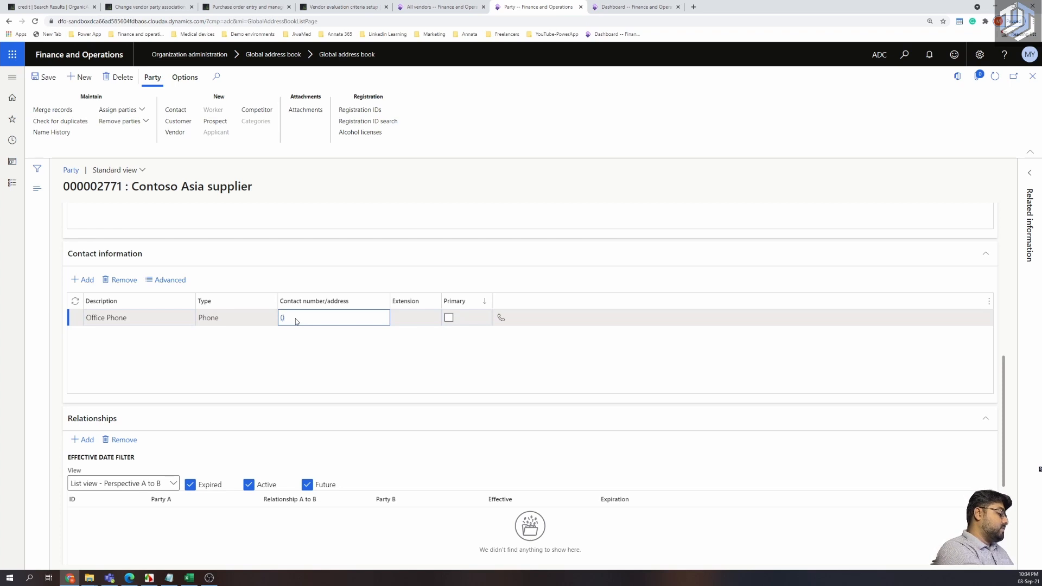
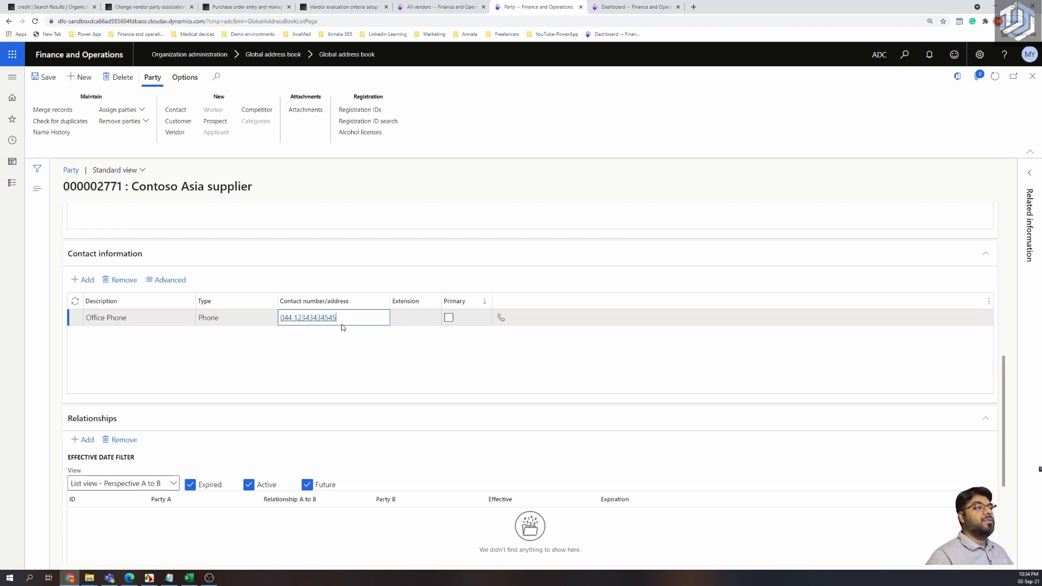
pyautogui.click(397, 316)
pyautogui.write('101')
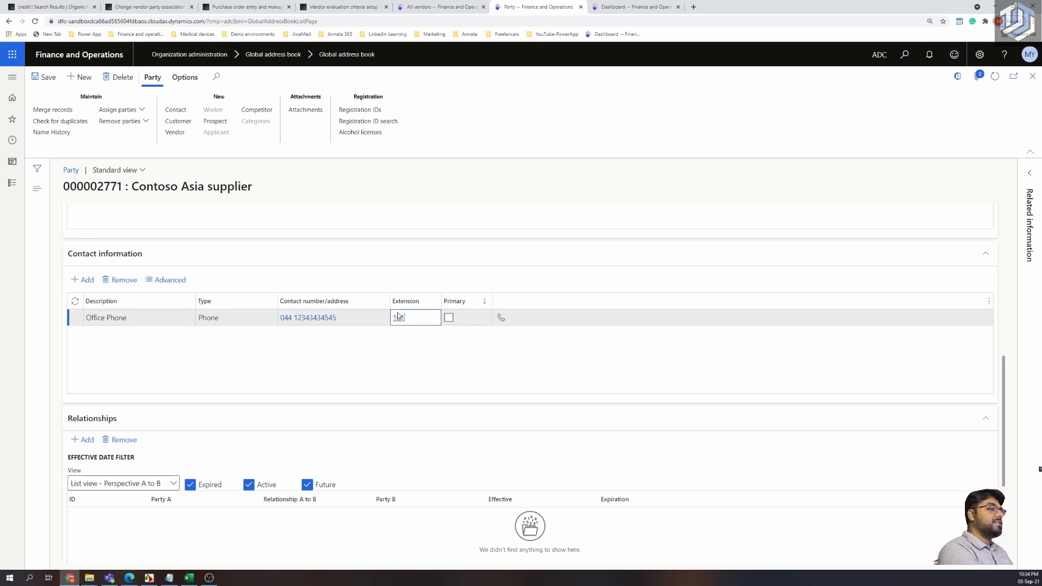
pyautogui.click(402, 331)
pyautogui.scroll(-1, 380, 353)
pyautogui.scroll(3, 184, 323)
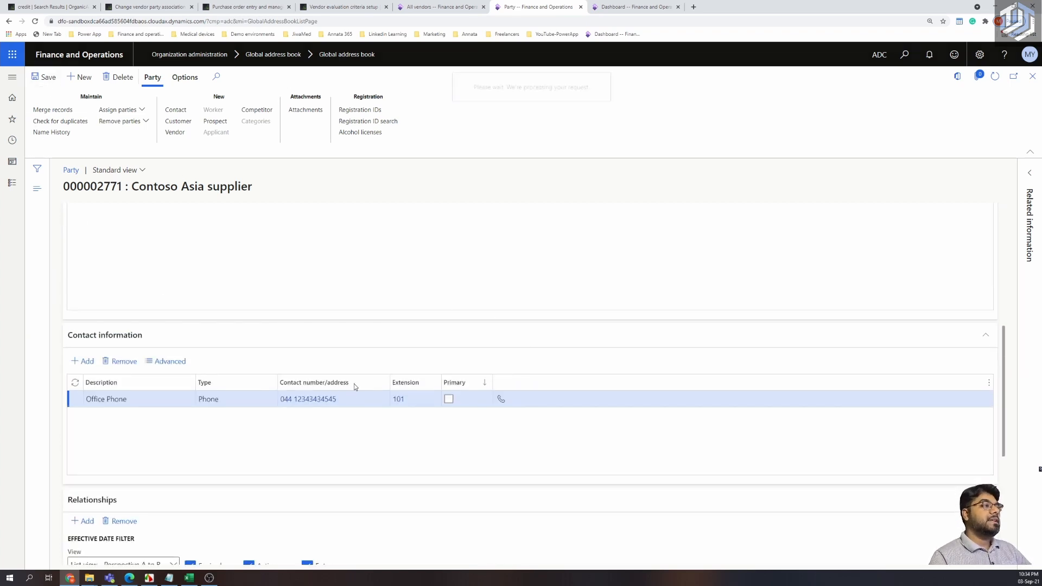
# Create a new vendor from the Contoso Asia supplier party and select its proposed account number.
pyautogui.scroll(-2, 353, 401)
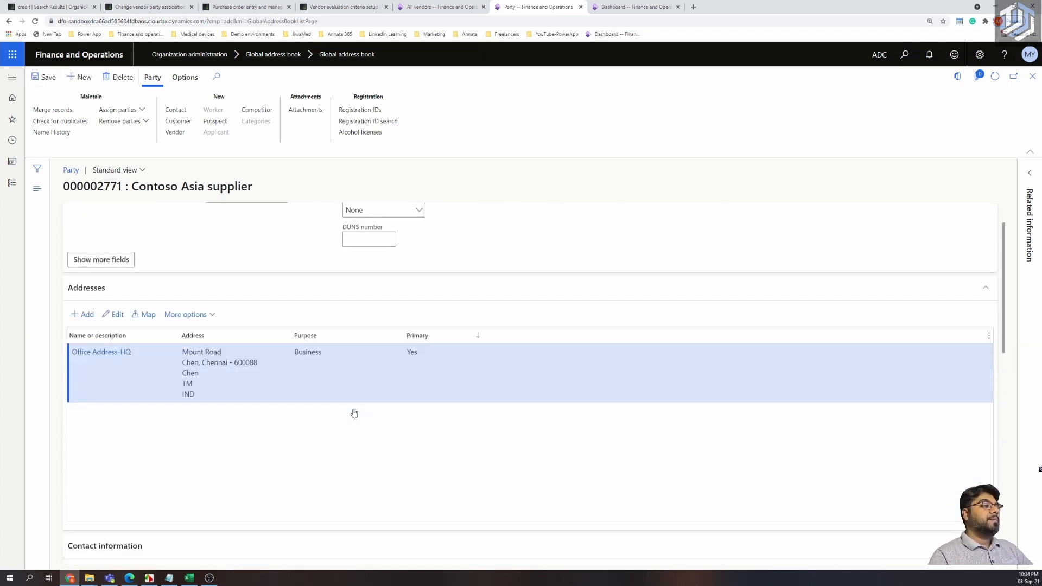
pyautogui.scroll(2, 354, 412)
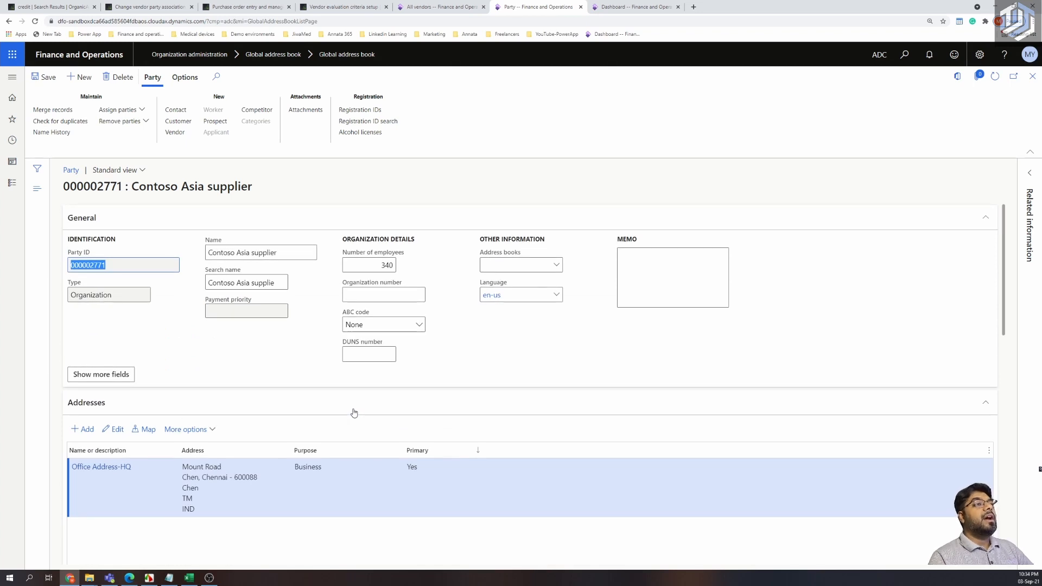
pyautogui.click(176, 135)
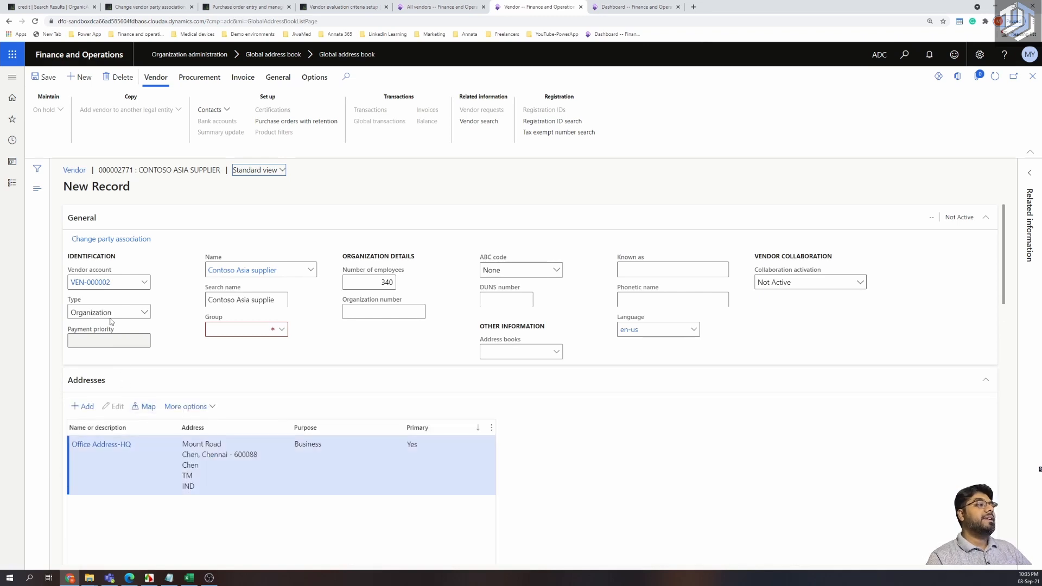
pyautogui.moveTo(112, 282); pyautogui.dragTo(66, 282)
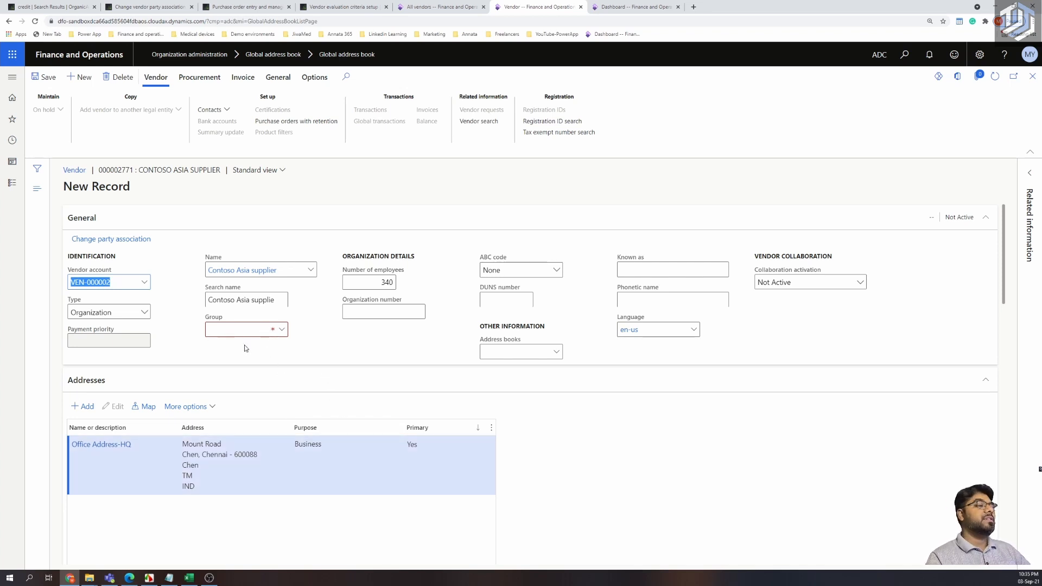
# Assign vendor group PartsVen to VEN-000002 and review its addresses and contacts.
pyautogui.click(280, 333)
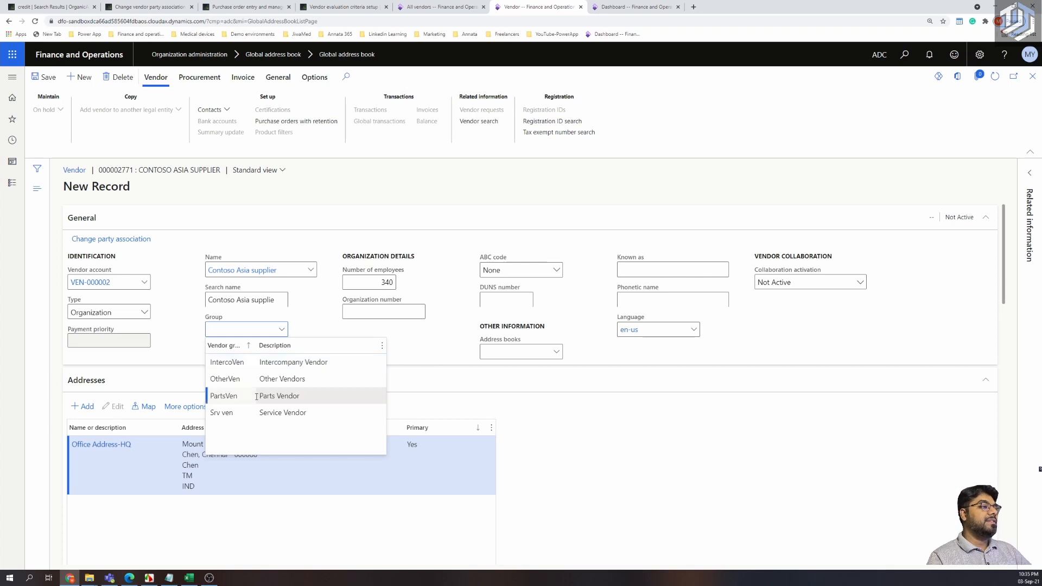
pyautogui.click(256, 396)
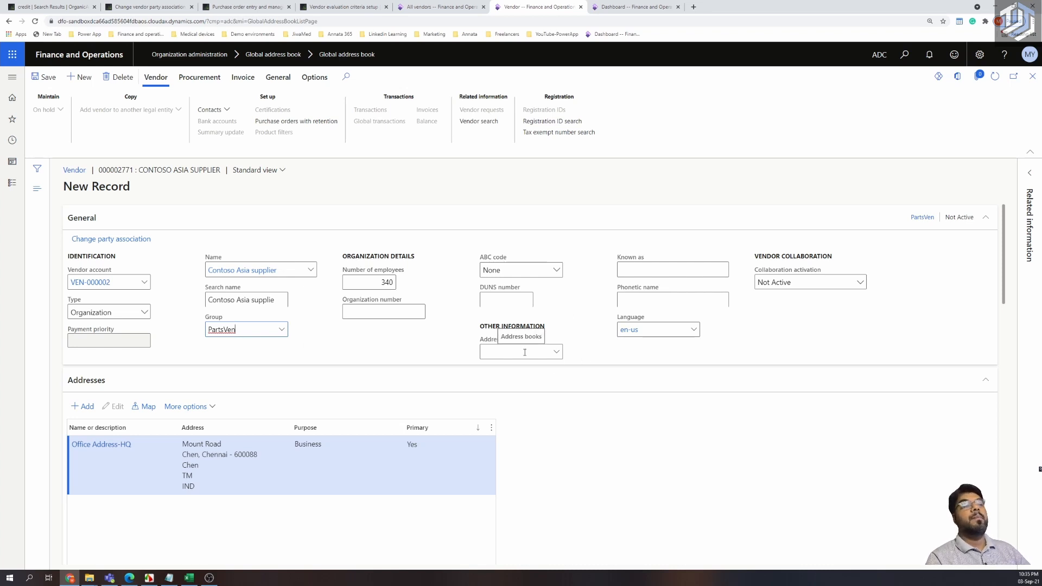
pyautogui.scroll(-1, 399, 386)
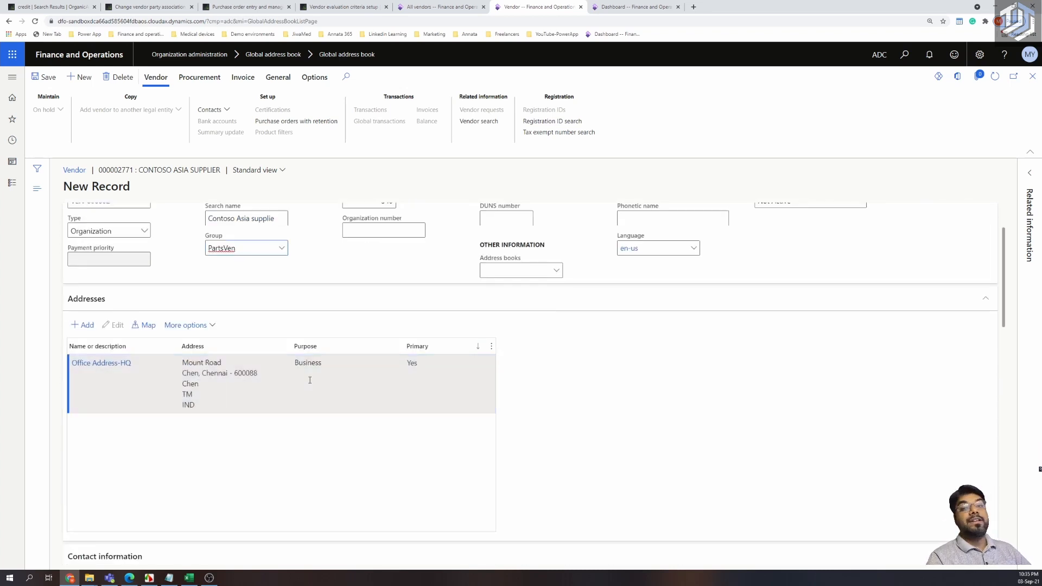
pyautogui.scroll(-2, 309, 380)
pyautogui.scroll(-1, 310, 380)
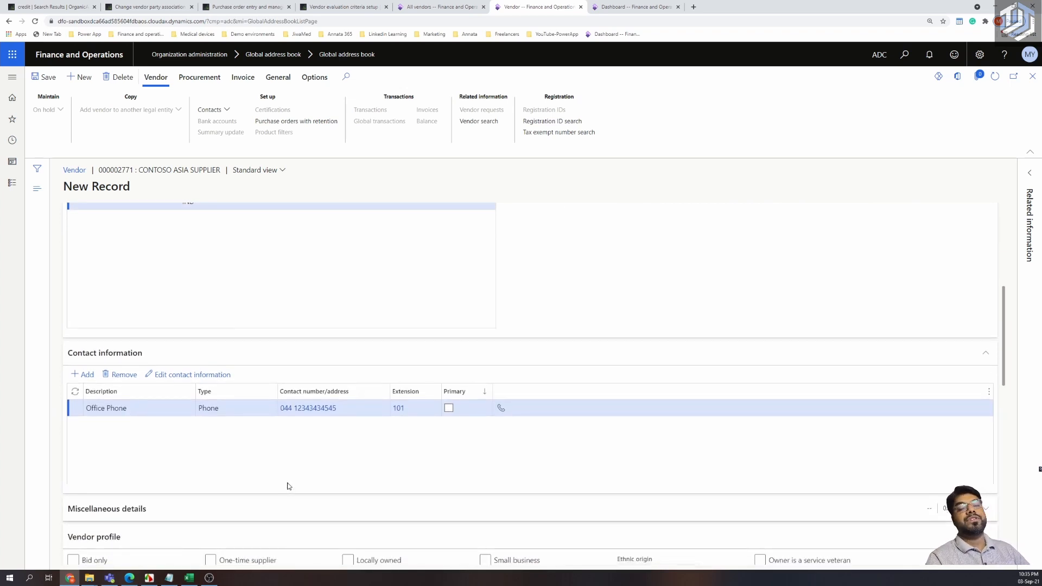
pyautogui.scroll(5, 356, 356)
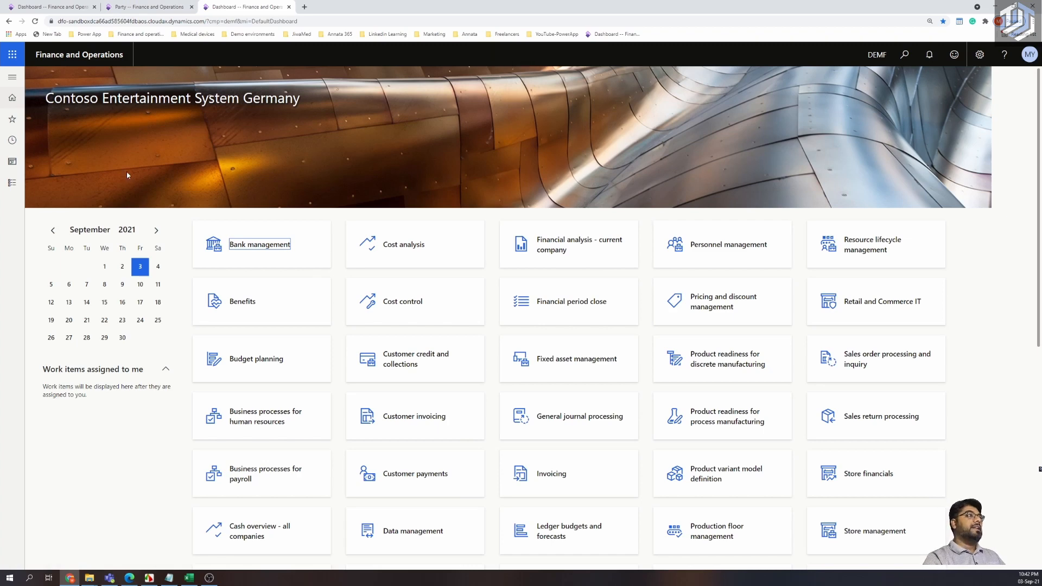
# Go to Organization administration > Global address book.
pyautogui.click(11, 78)
pyautogui.click(52, 215)
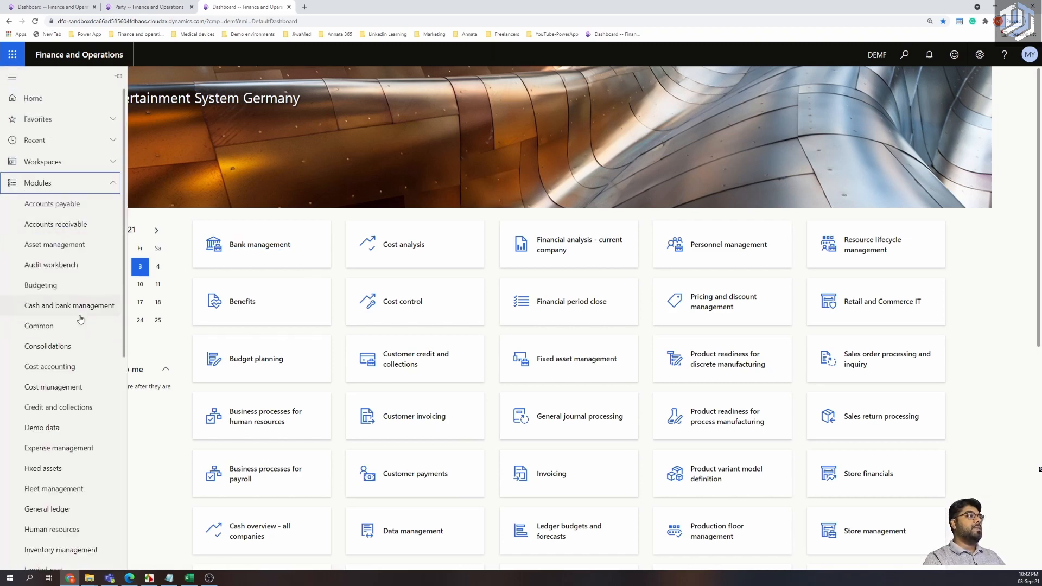
pyautogui.scroll(-4, 76, 348)
pyautogui.click(81, 332)
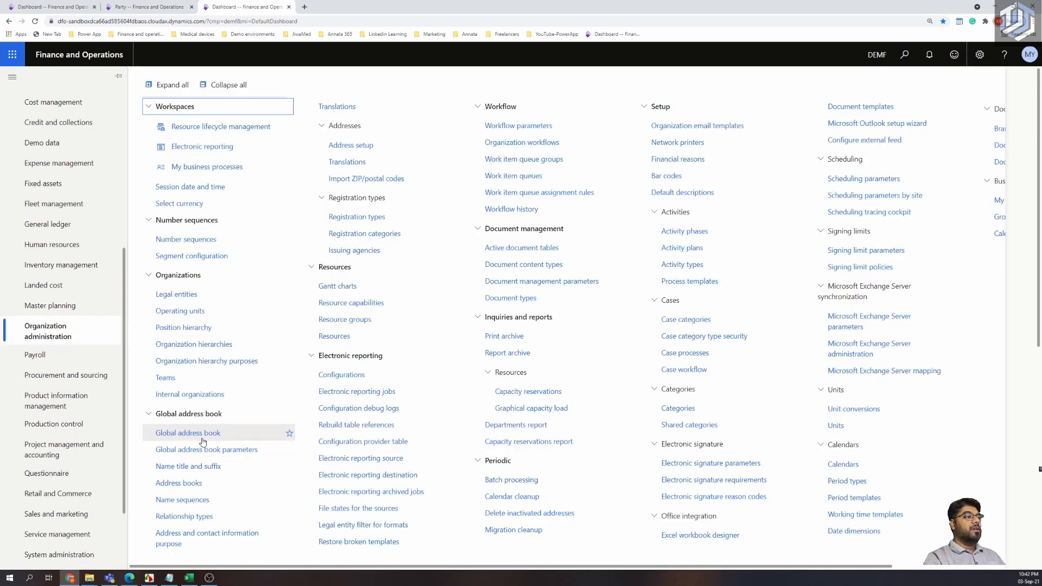
pyautogui.click(201, 438)
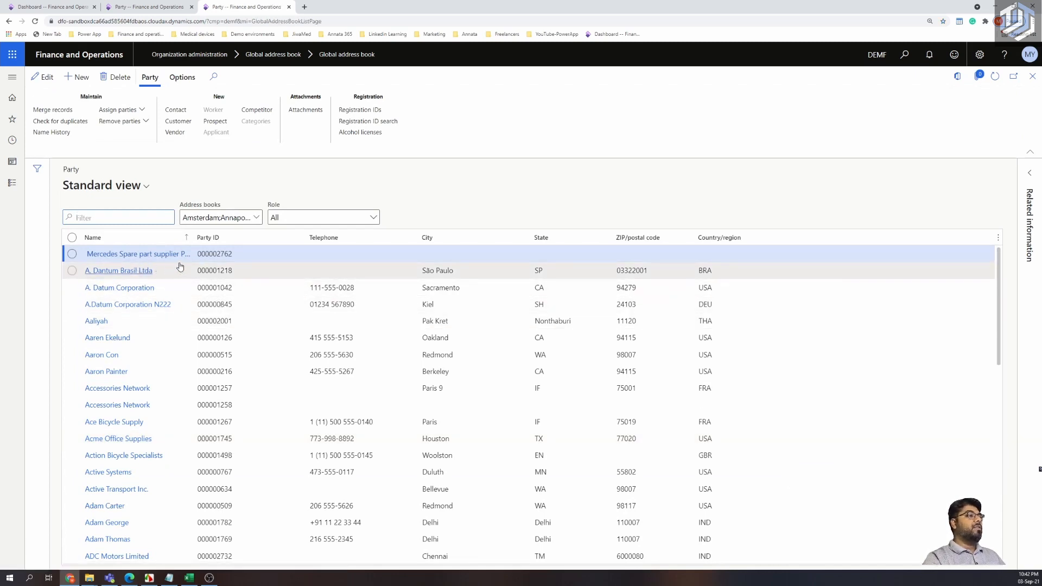
# Filter Party ID by the pasted party ID and open Contoso Asia supplier.
pyautogui.click(293, 242)
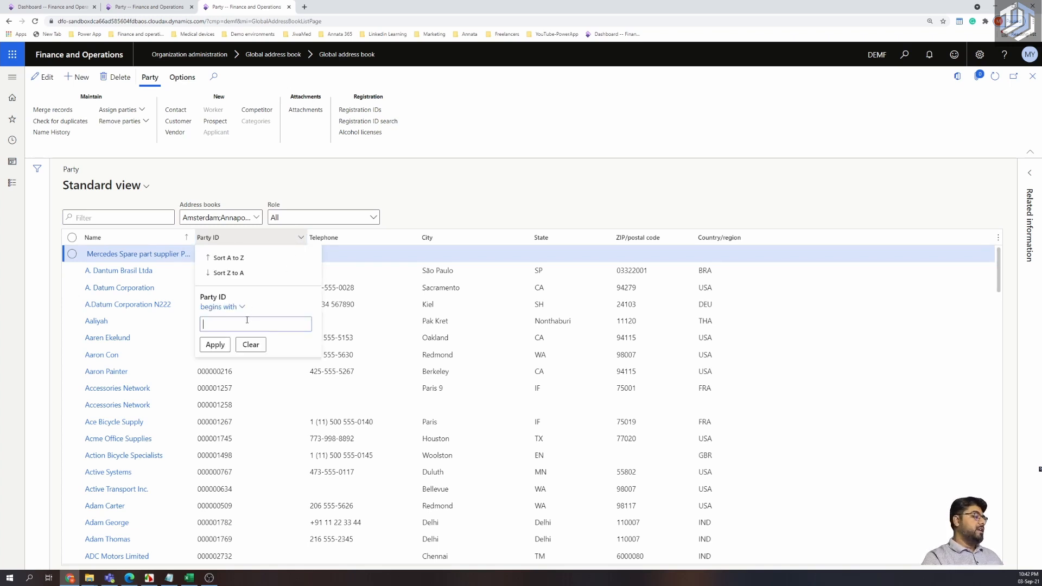
pyautogui.write('000002771')
pyautogui.click(228, 344)
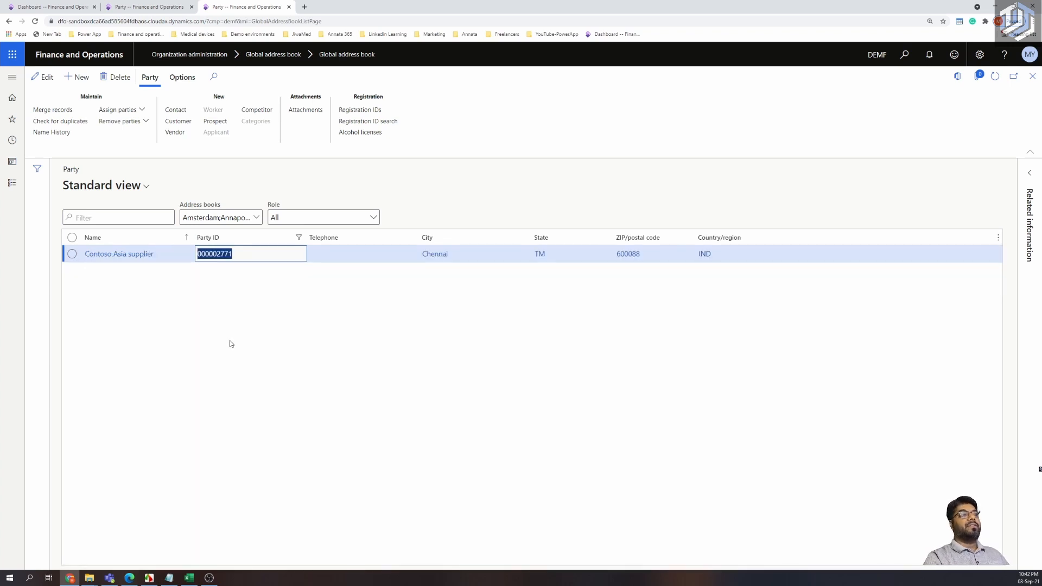
pyautogui.click(131, 260)
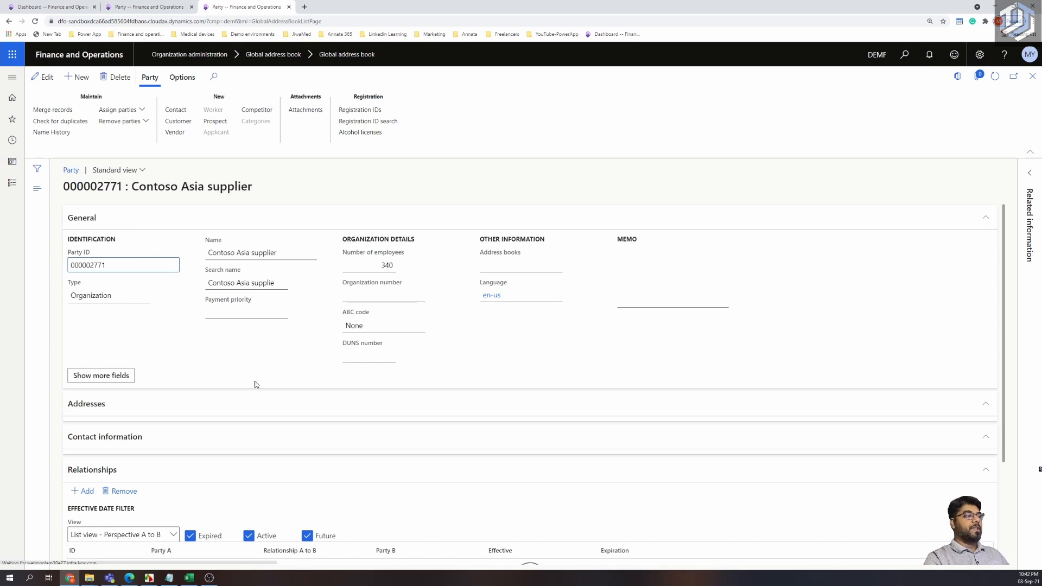
pyautogui.scroll(-3, 256, 384)
pyautogui.scroll(3, 256, 384)
pyautogui.click(112, 404)
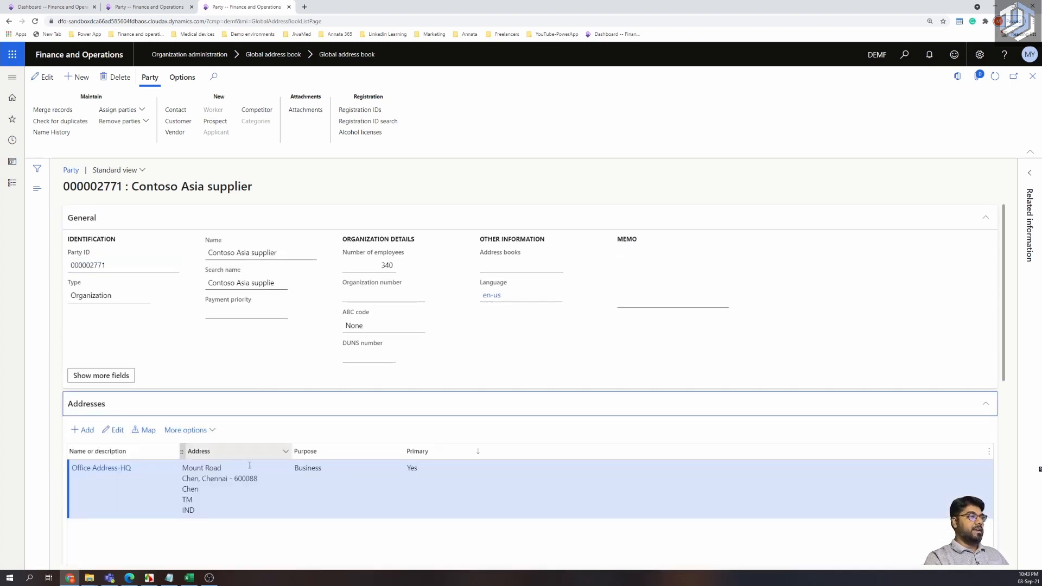
pyautogui.scroll(-1, 181, 467)
pyautogui.click(87, 375)
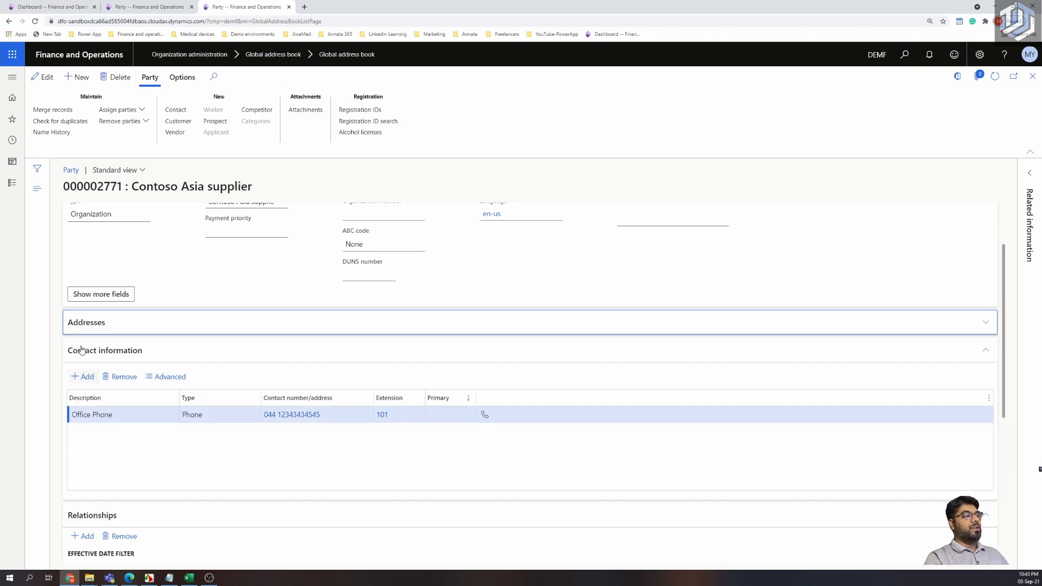
pyautogui.click(83, 326)
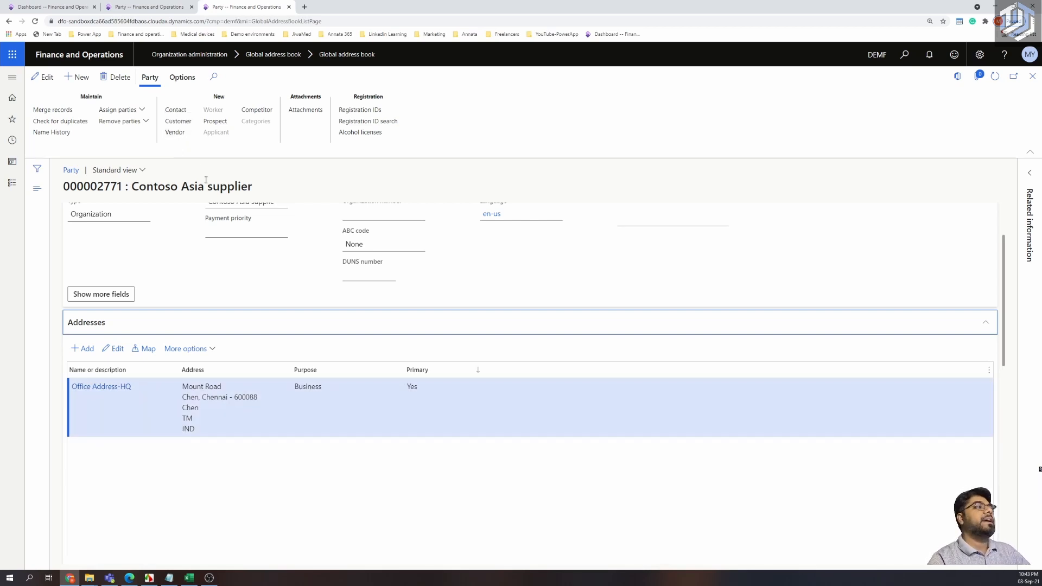
pyautogui.click(176, 132)
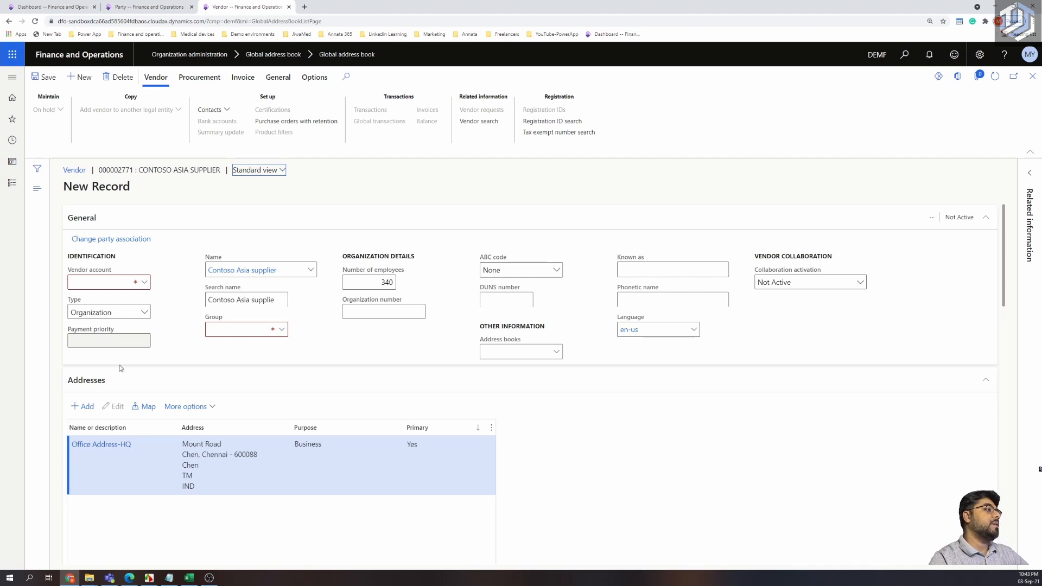
# Enter vendor account number 7894645.
pyautogui.click(121, 282)
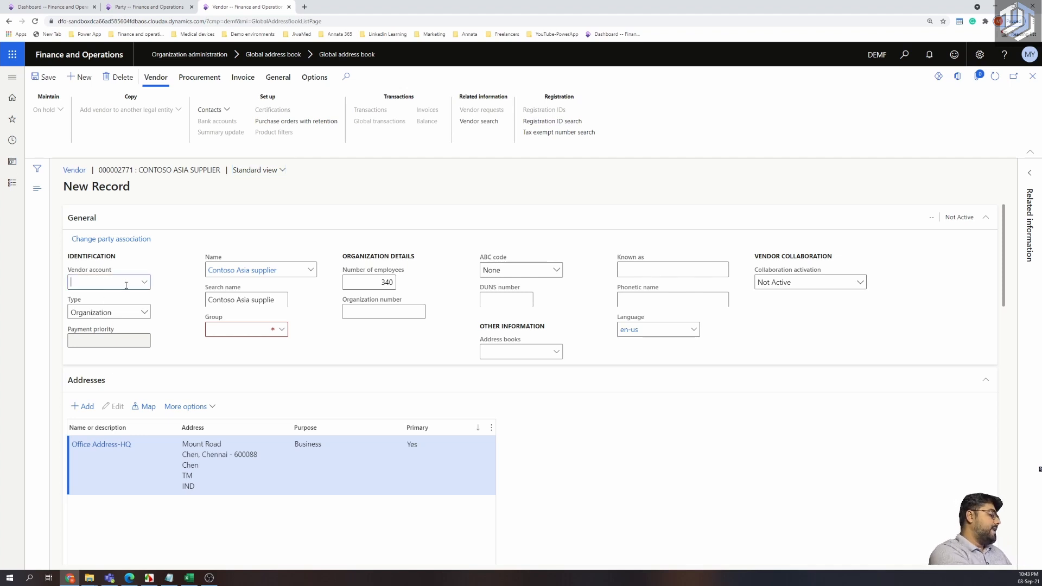
pyautogui.write('7894645')
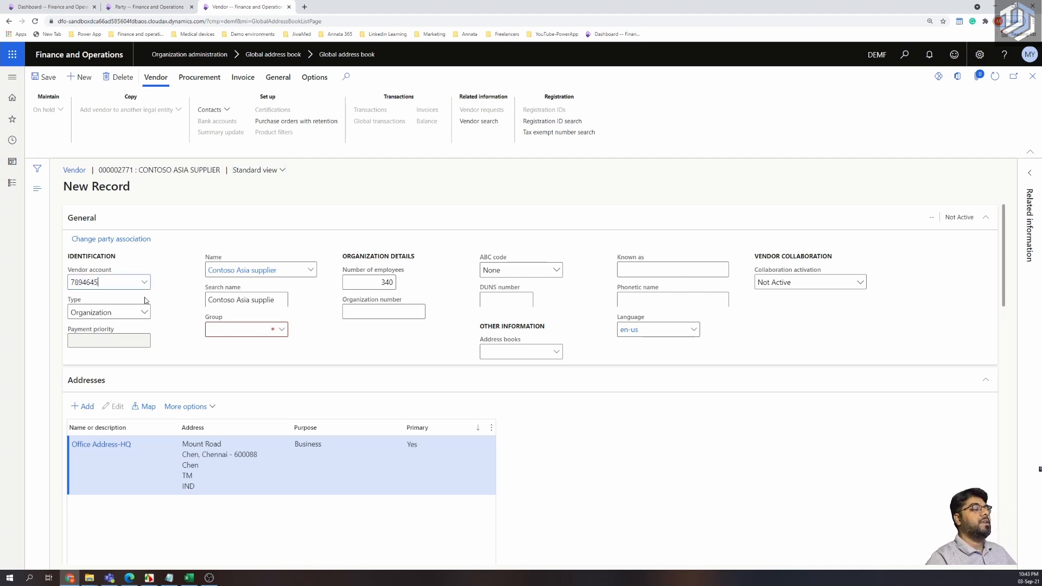
pyautogui.click(164, 301)
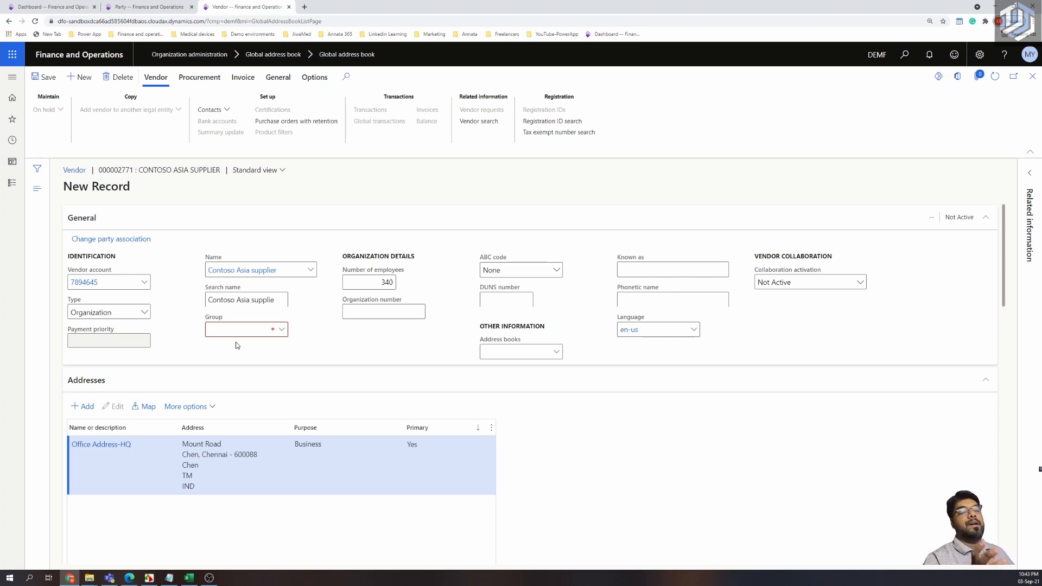
# Put the vendor in group 10 Parts vendors and review the record.
pyautogui.click(284, 330)
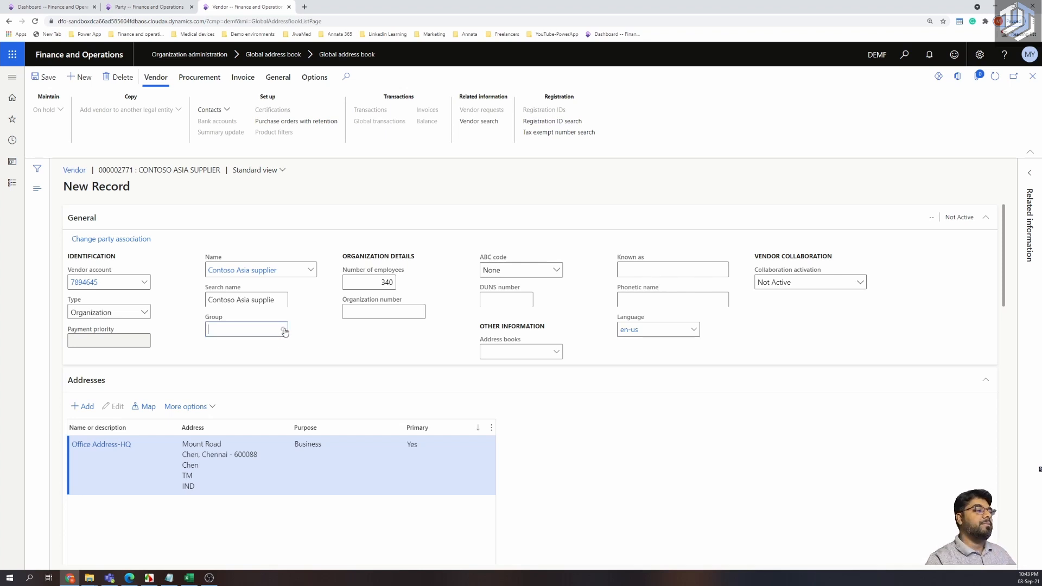
pyautogui.click(283, 330)
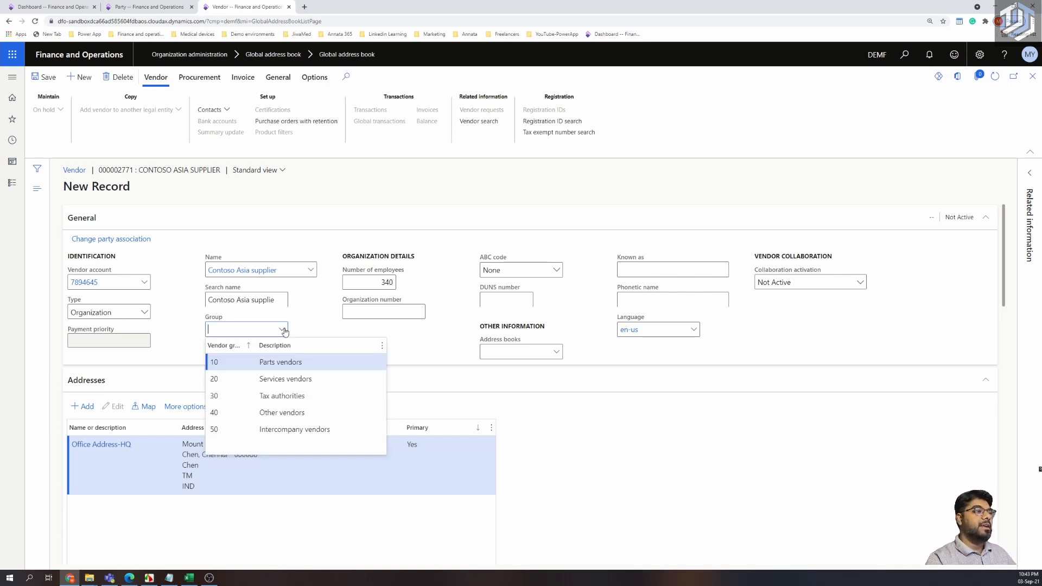
pyautogui.click(248, 365)
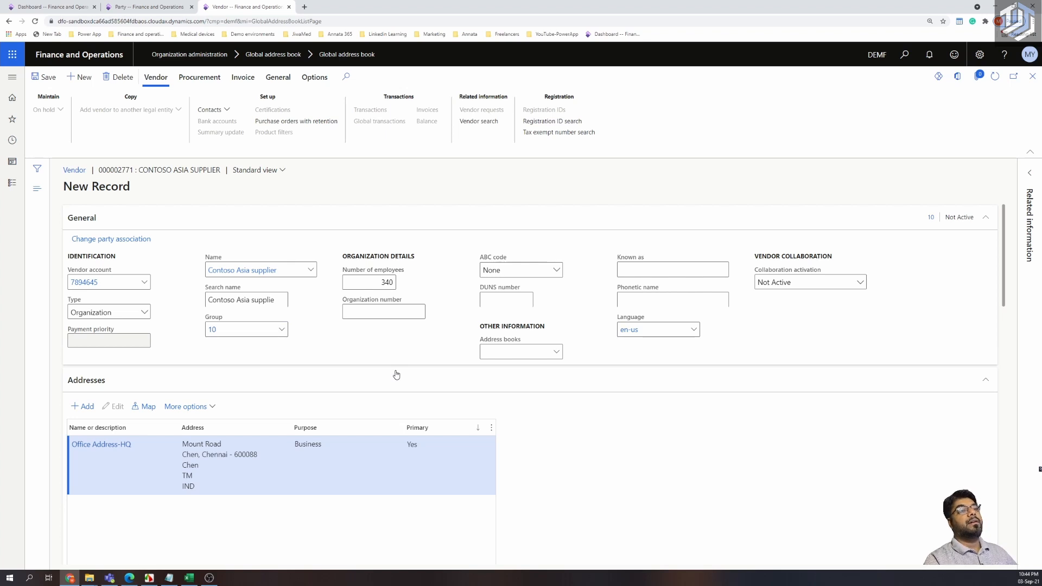
pyautogui.scroll(-5, 396, 374)
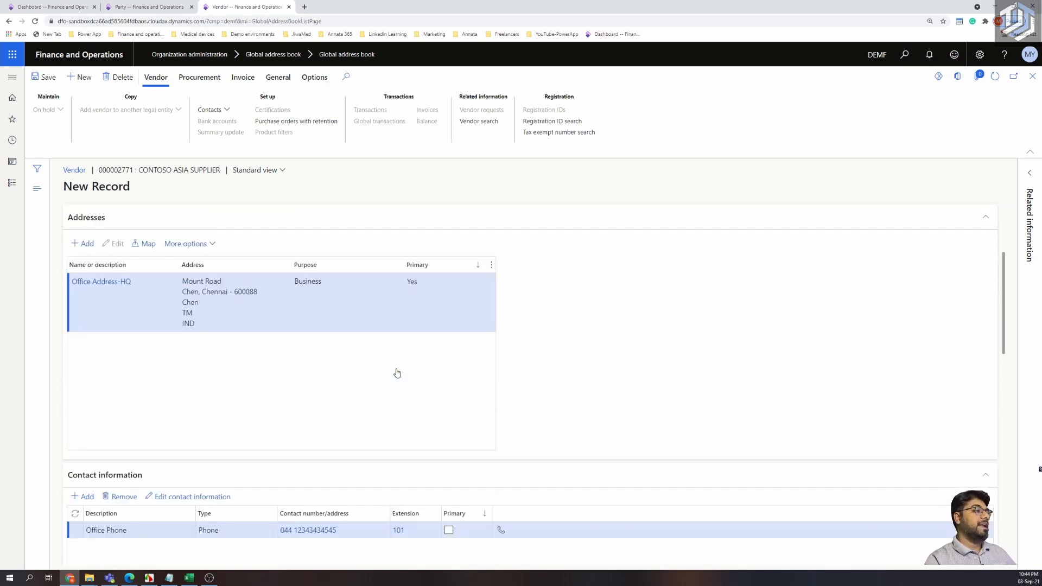
pyautogui.scroll(3, 396, 372)
pyautogui.scroll(2, 397, 372)
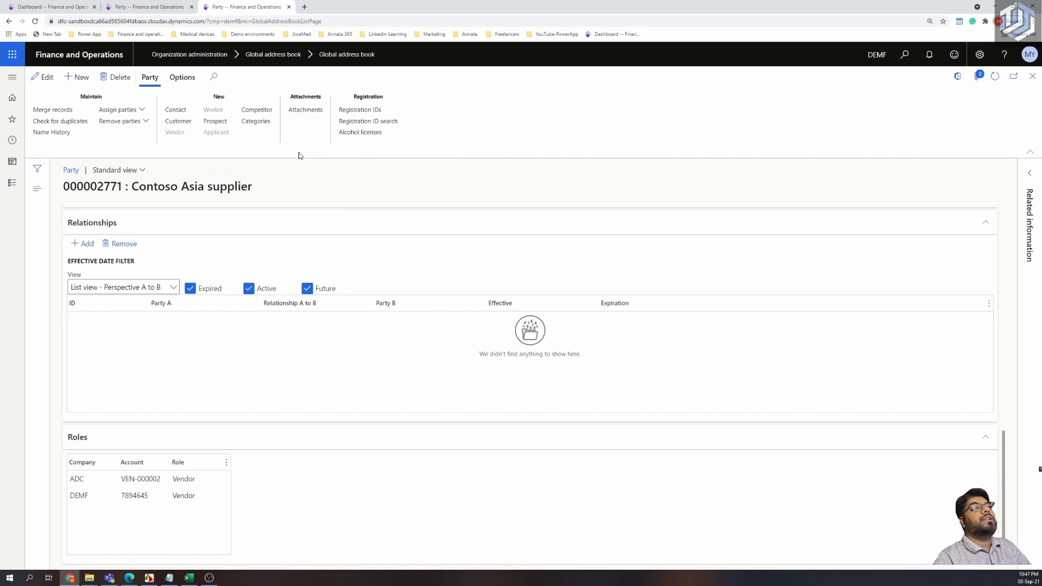
# Review the party's roles on the ADC Party tab, then return to All vendors.
pyautogui.click(160, 9)
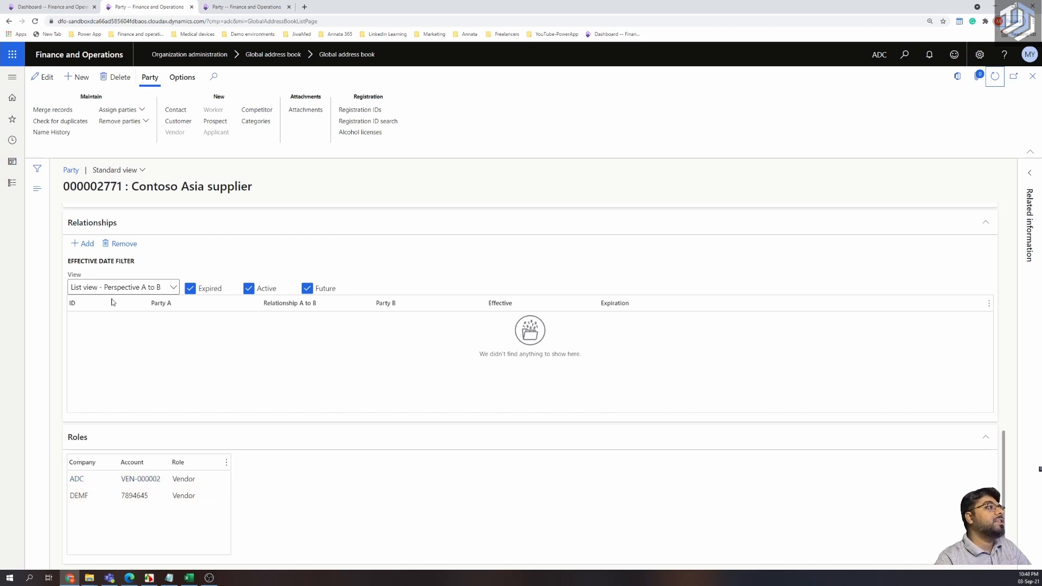
pyautogui.moveTo(122, 187); pyautogui.dragTo(178, 435)
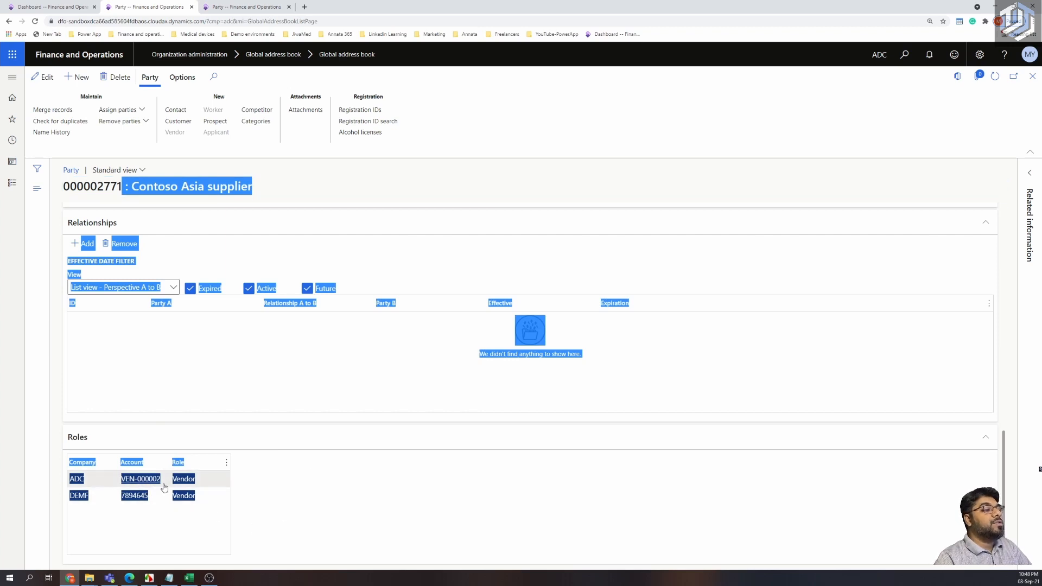
pyautogui.click(321, 501)
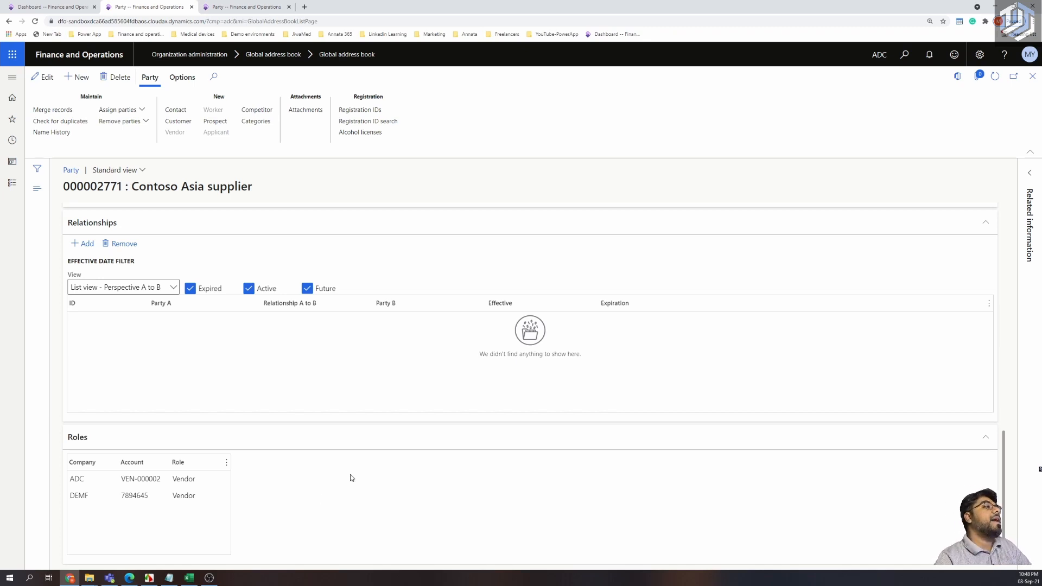
pyautogui.click(65, 8)
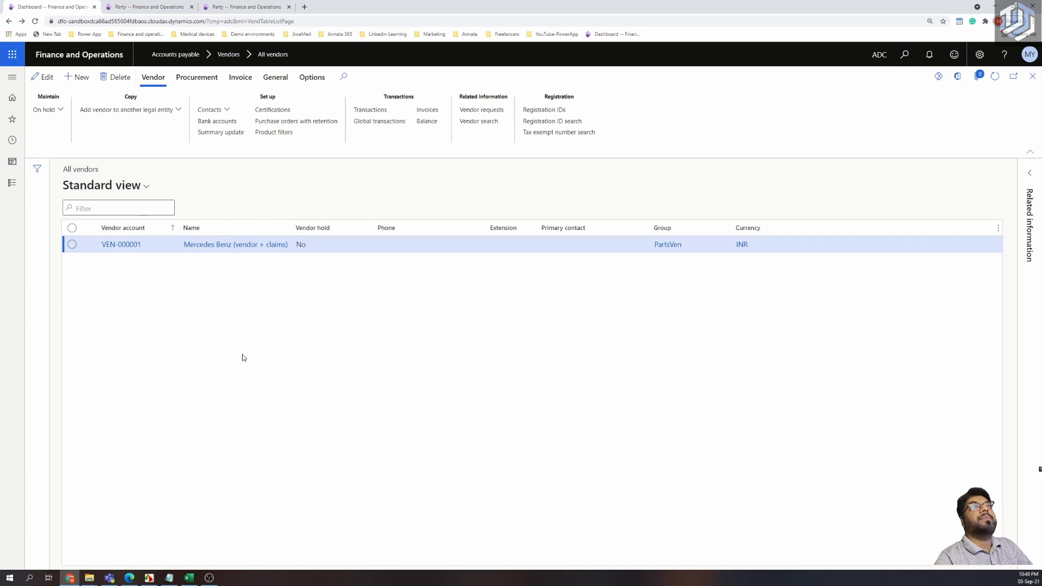
# Refresh the vendor list and start a new vendor named 'Parts supplier'.
pyautogui.click(995, 79)
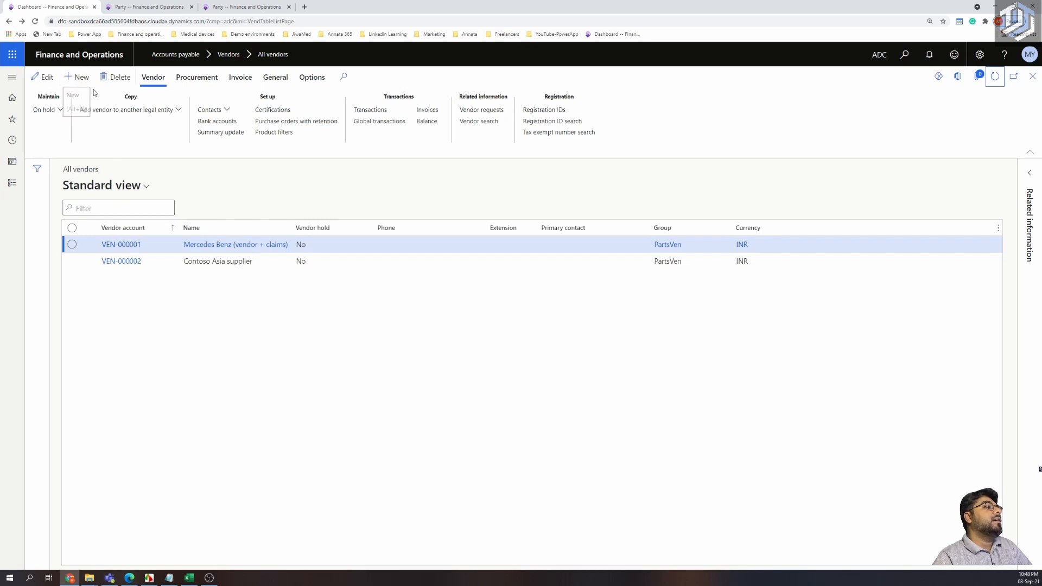
pyautogui.click(79, 77)
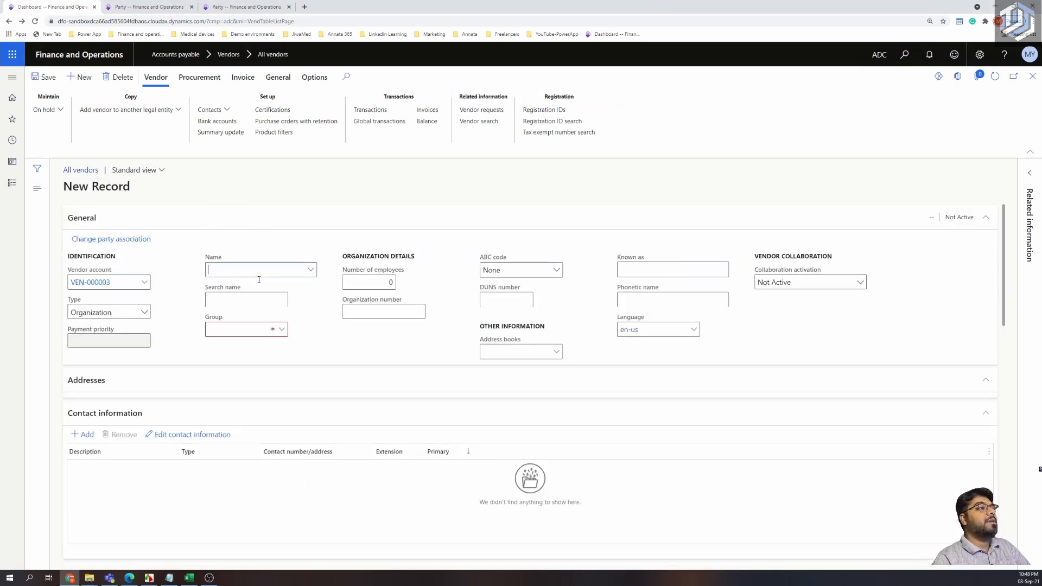
pyautogui.write('Parts supplier')
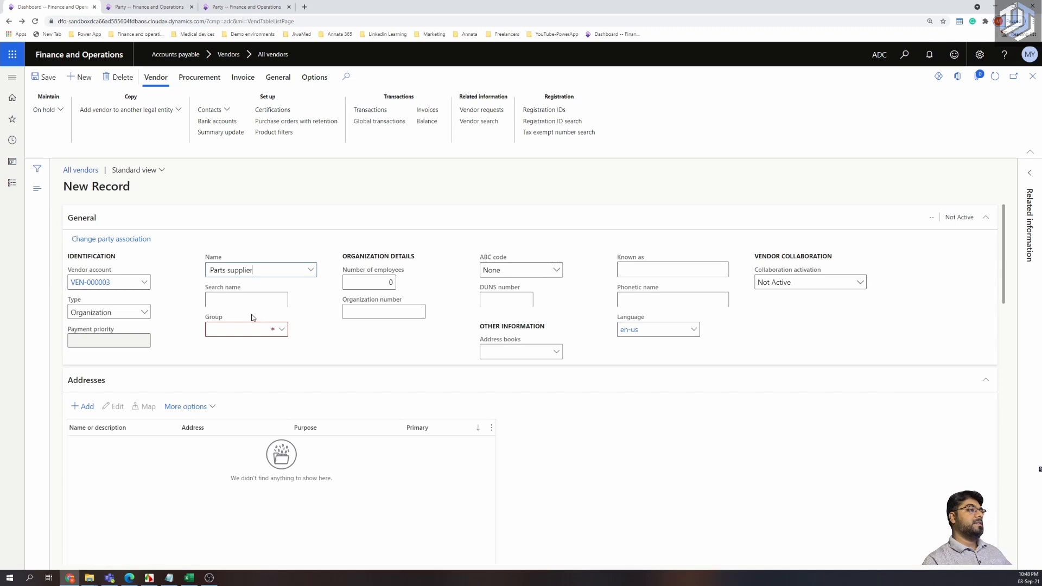
pyautogui.press('Tab')
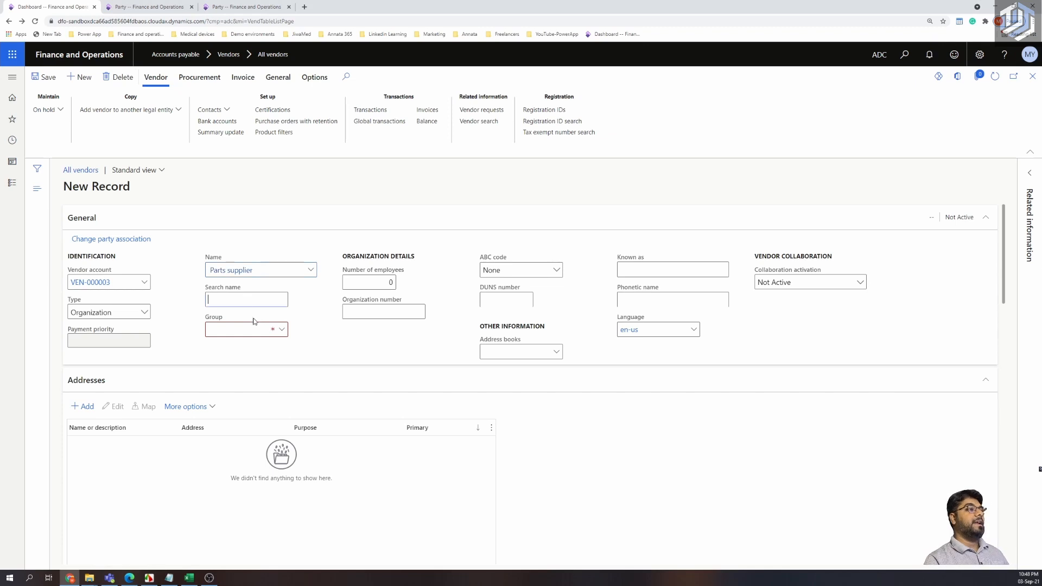
# Assign vendor group PartsVen and save the new vendor VEN-000003.
pyautogui.click(280, 334)
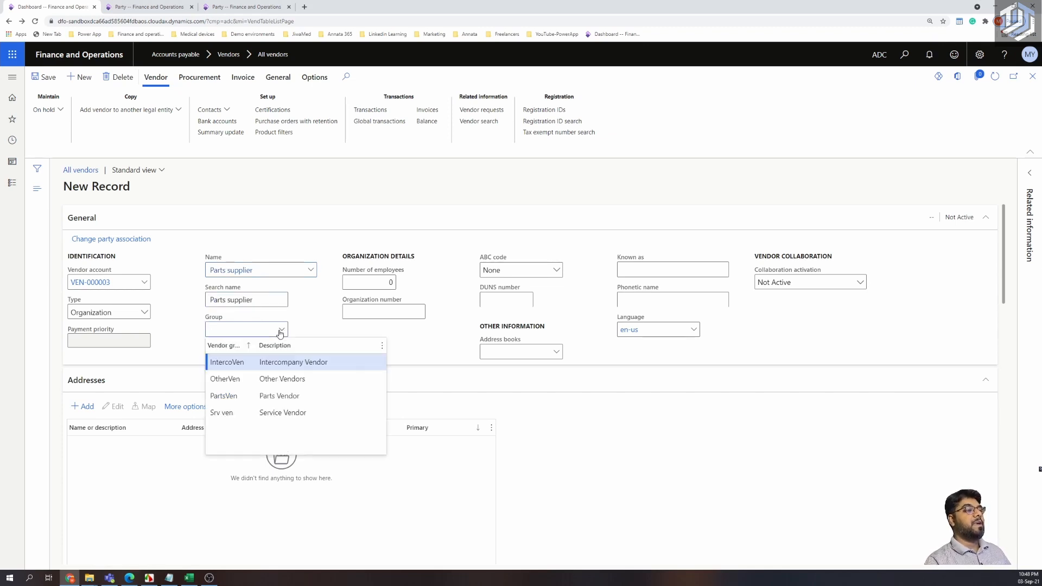
pyautogui.click(225, 396)
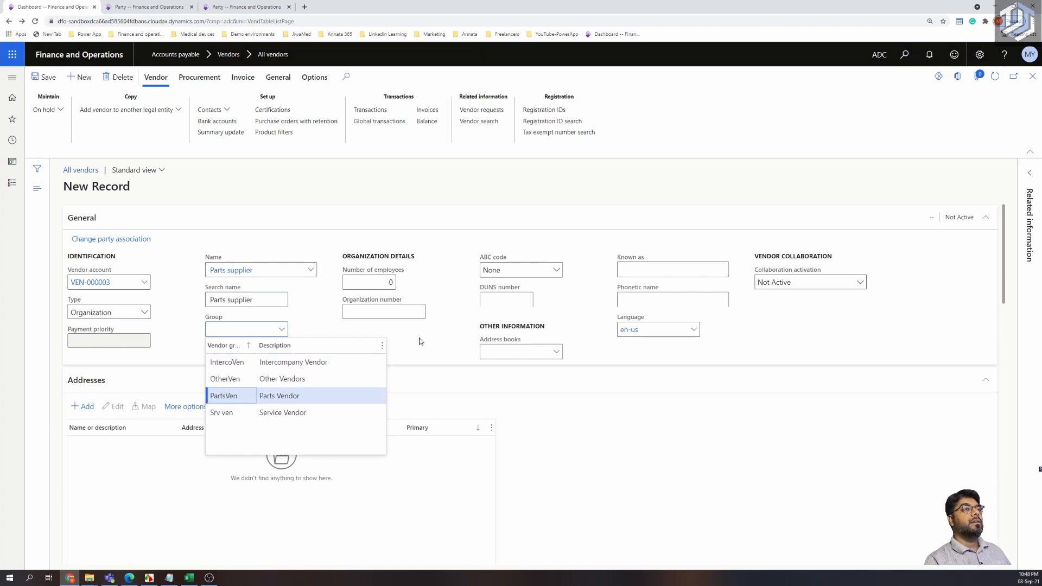
pyautogui.press('Return')
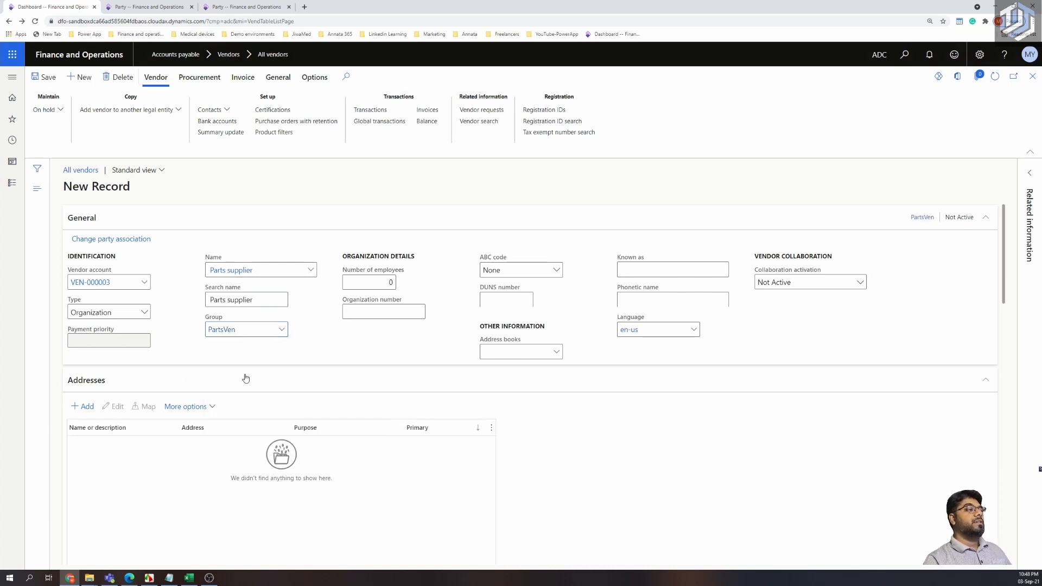
pyautogui.scroll(-2, 185, 383)
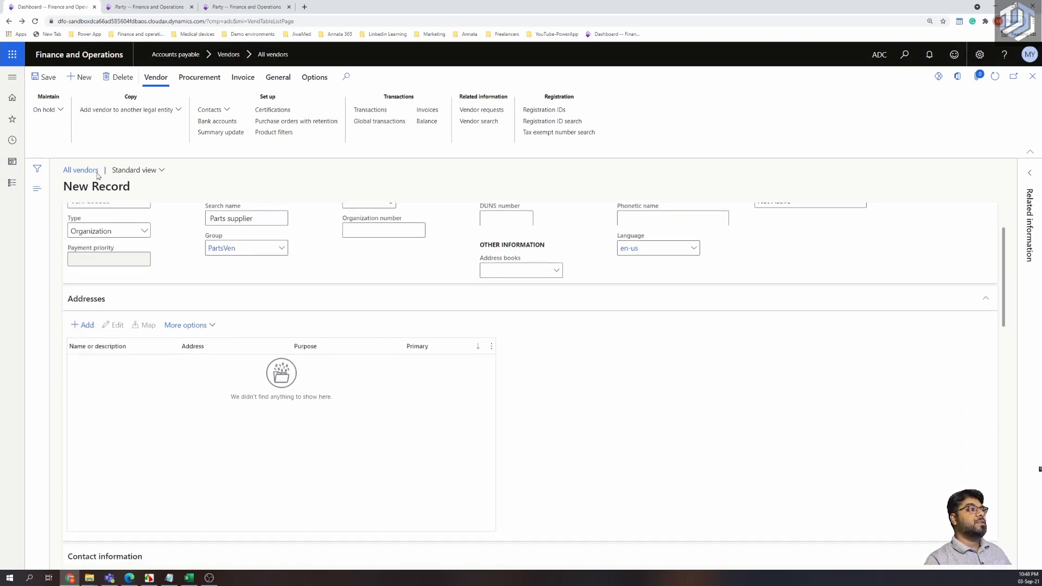
pyautogui.click(82, 324)
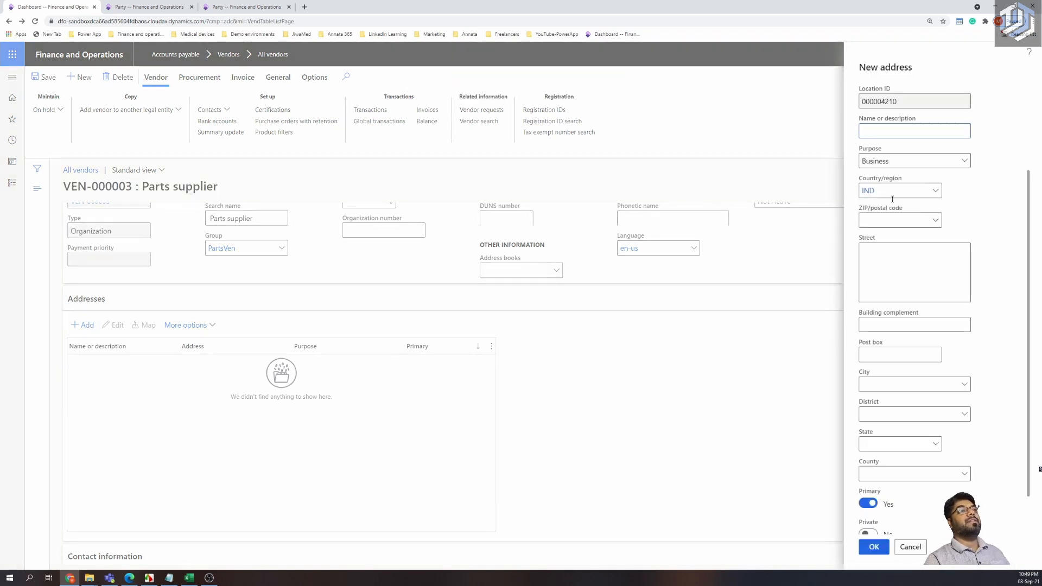
# Describe the address as 'Office address', pick ZIP 110007 (Barakhamba Road, Delhi), and save it.
pyautogui.write('O')
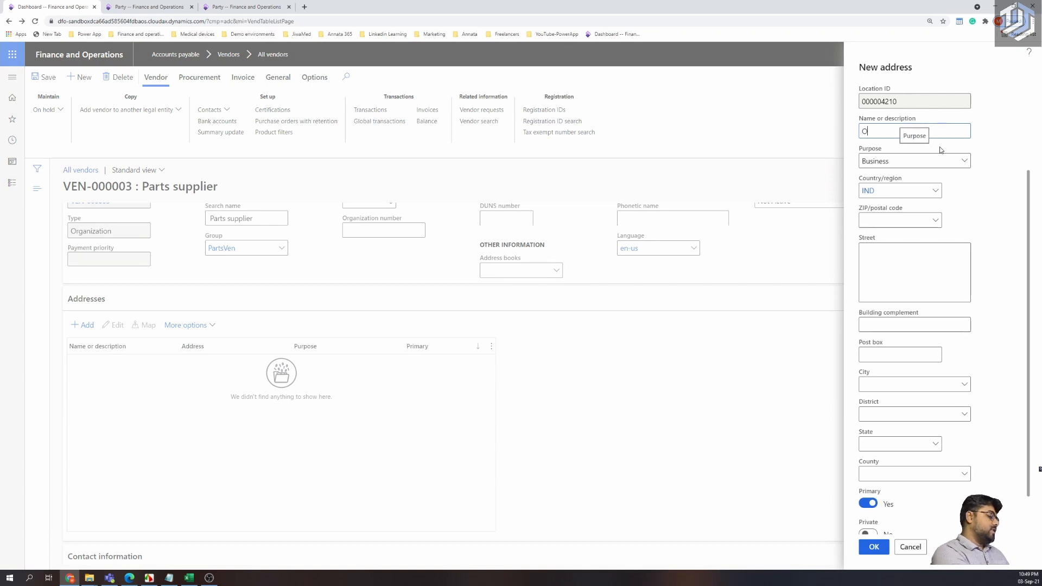
pyautogui.write('ffice ')
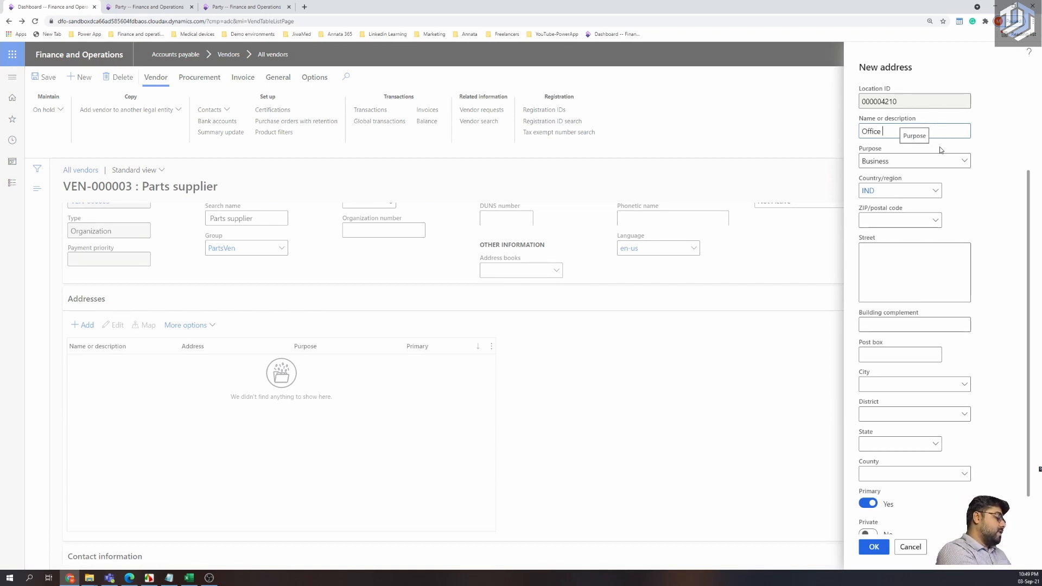
pyautogui.write('adres')
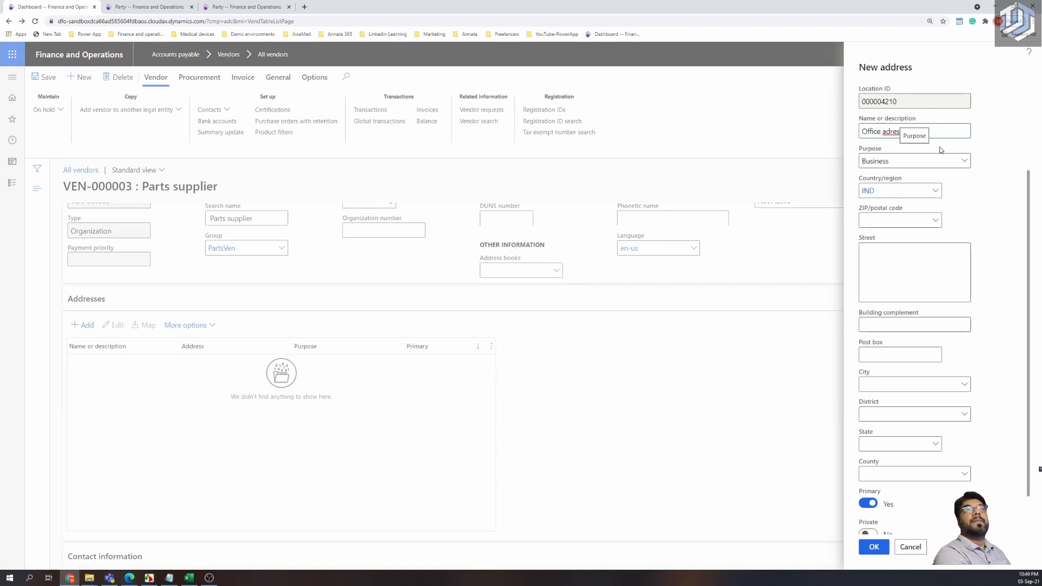
pyautogui.write('s')
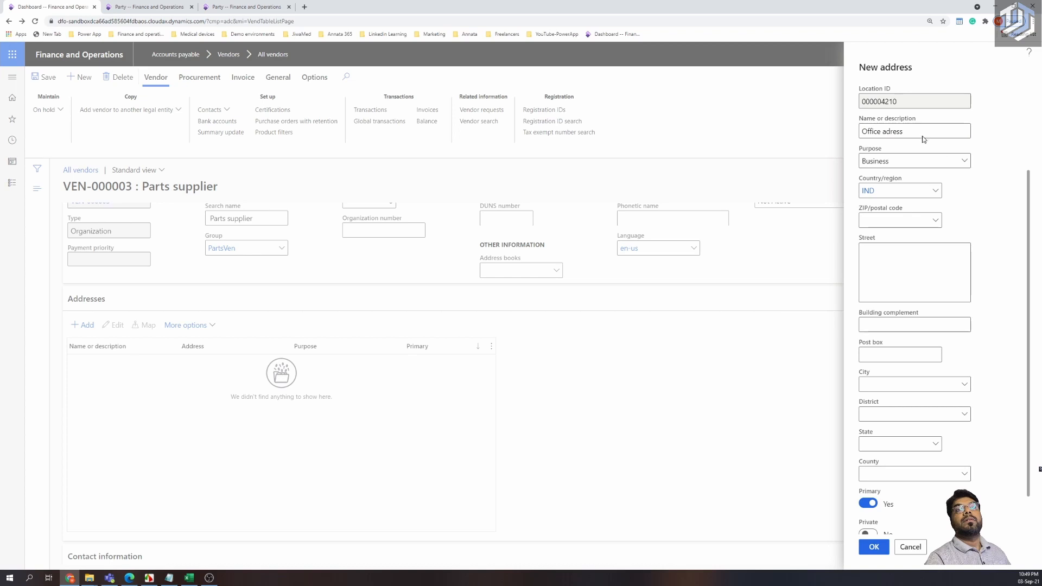
pyautogui.click(890, 133)
pyautogui.write('d')
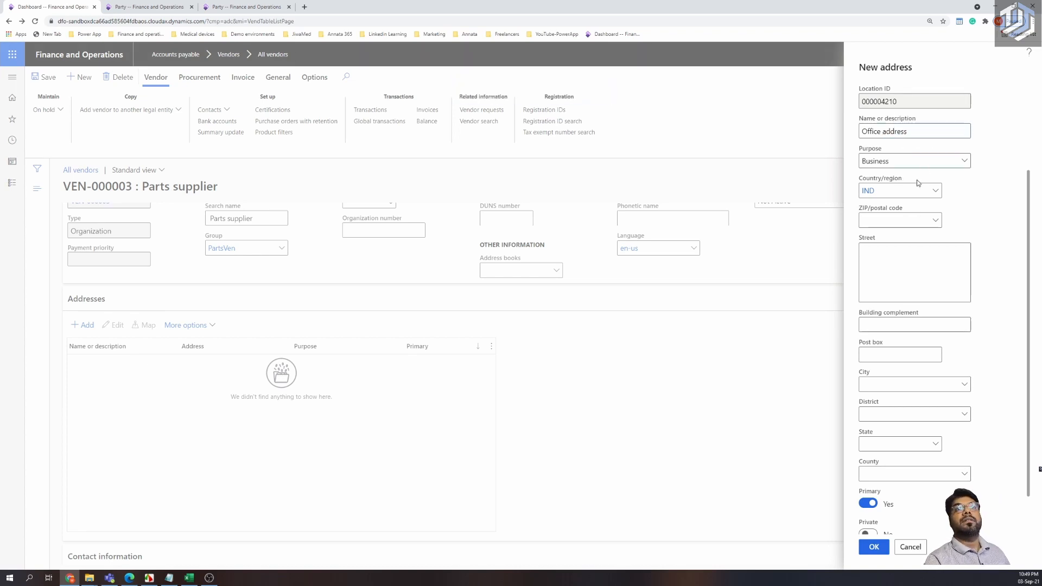
pyautogui.click(916, 260)
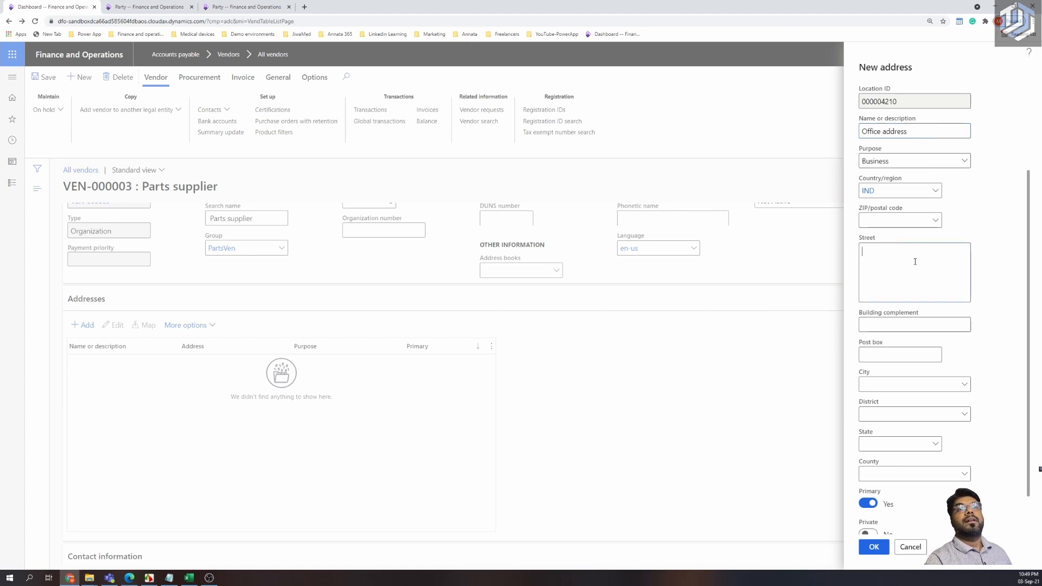
pyautogui.click(932, 222)
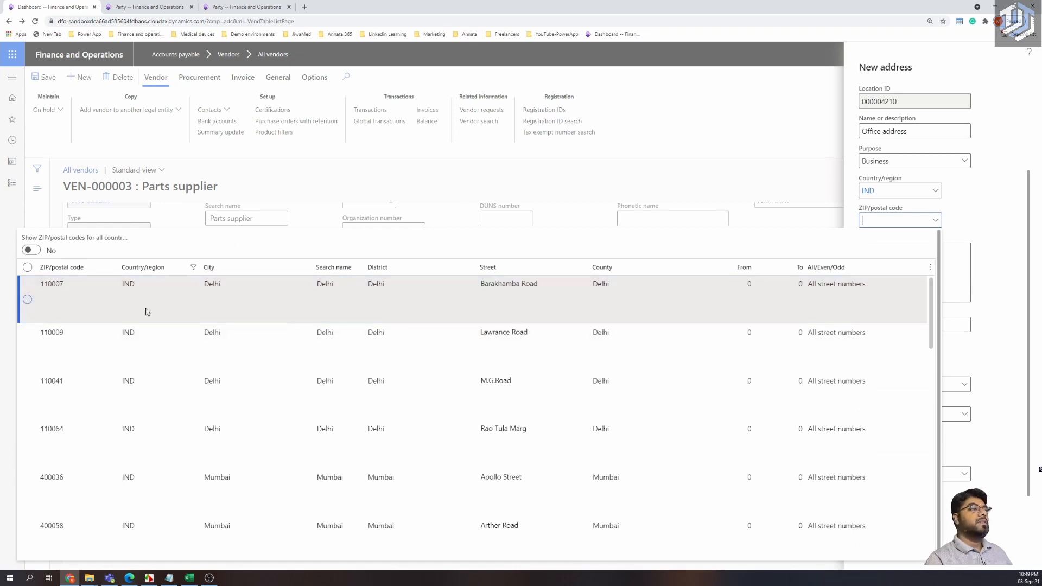
pyautogui.click(483, 314)
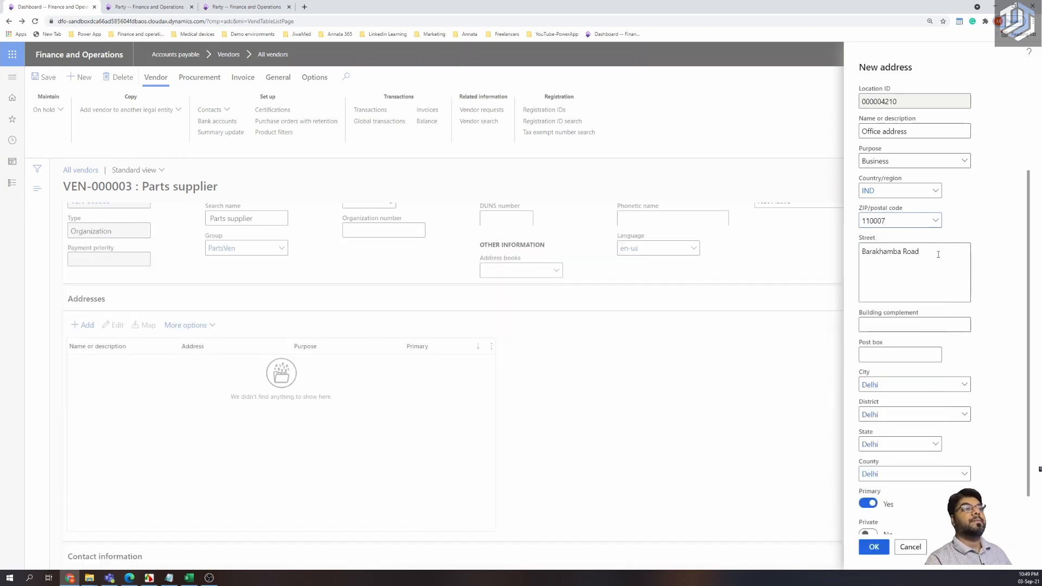
pyautogui.scroll(-1, 930, 325)
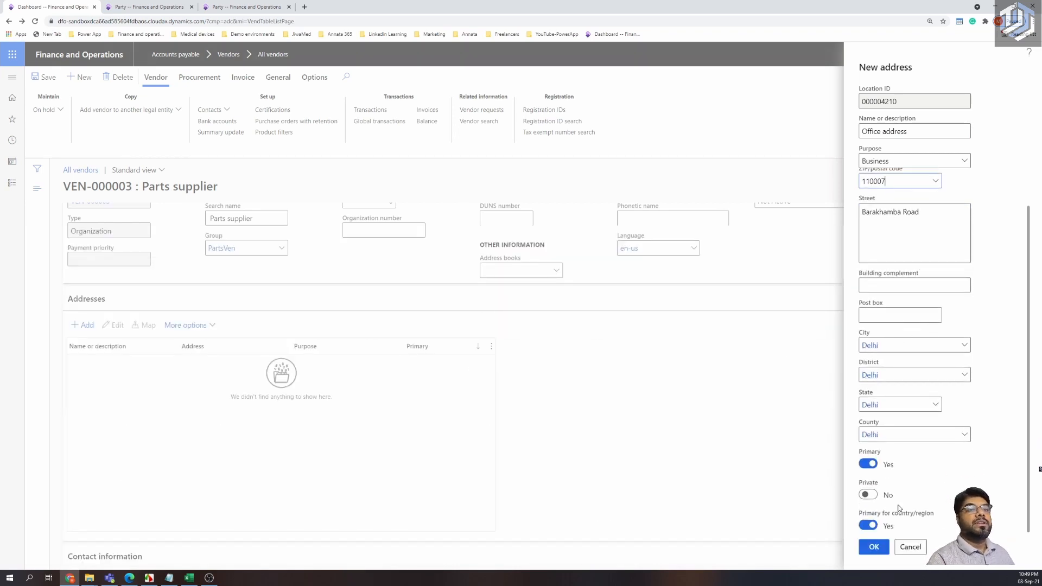
pyautogui.click(873, 547)
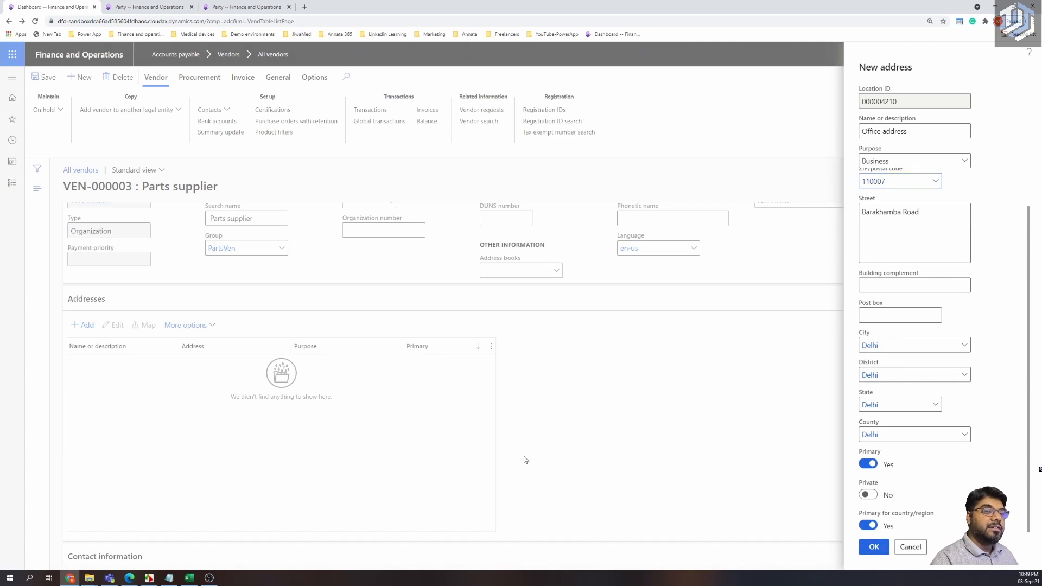
# Save VEN-000003 with the Barakhamba Road, Delhi 110007 Office address as primary.
pyautogui.scroll(-3, 336, 441)
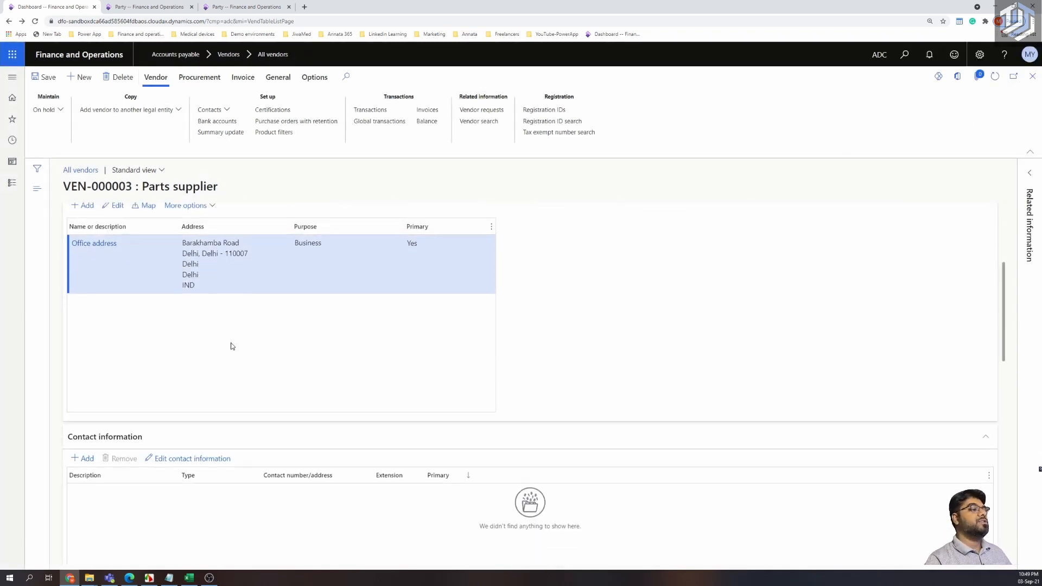
pyautogui.scroll(5, 231, 345)
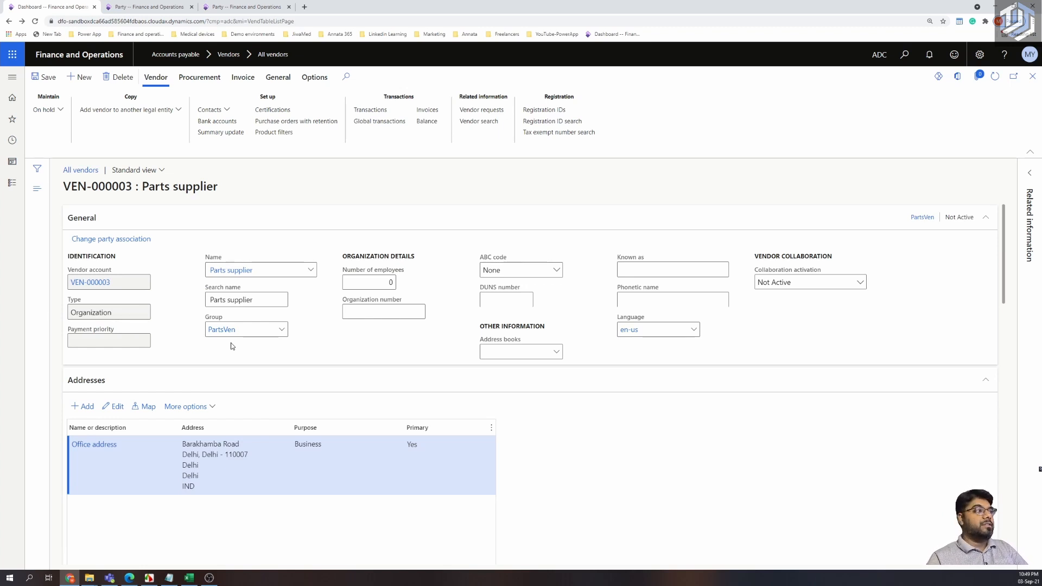
pyautogui.click(45, 76)
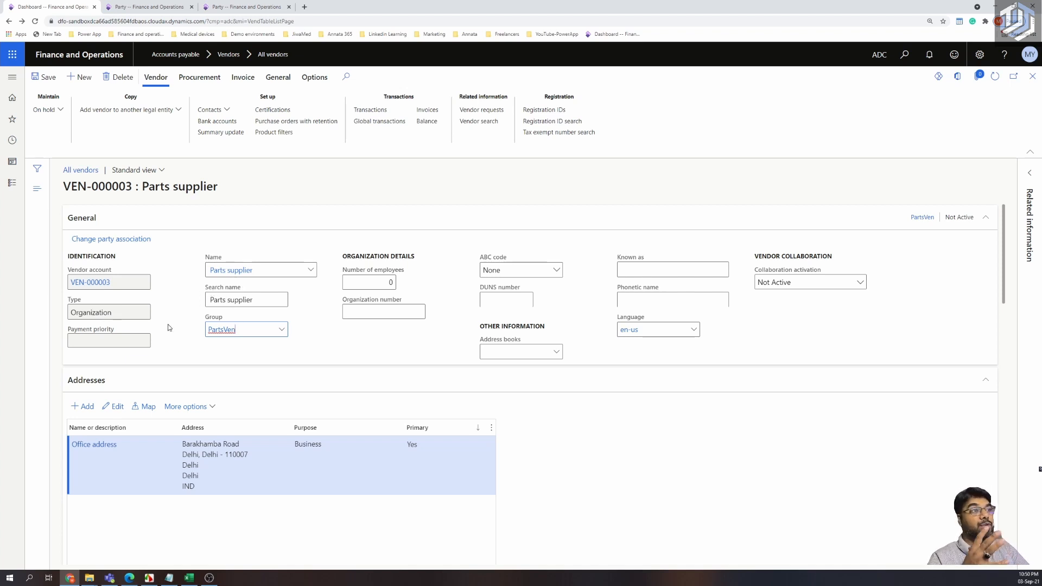
# Open Change party association for VEN-000003 and browse the New party record list.
pyautogui.click(124, 239)
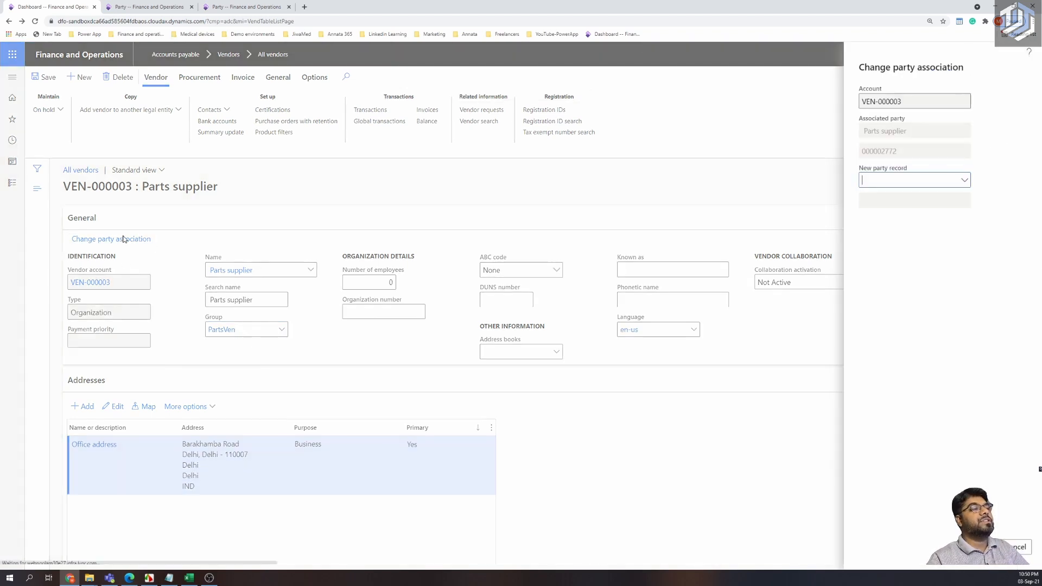
pyautogui.click(966, 181)
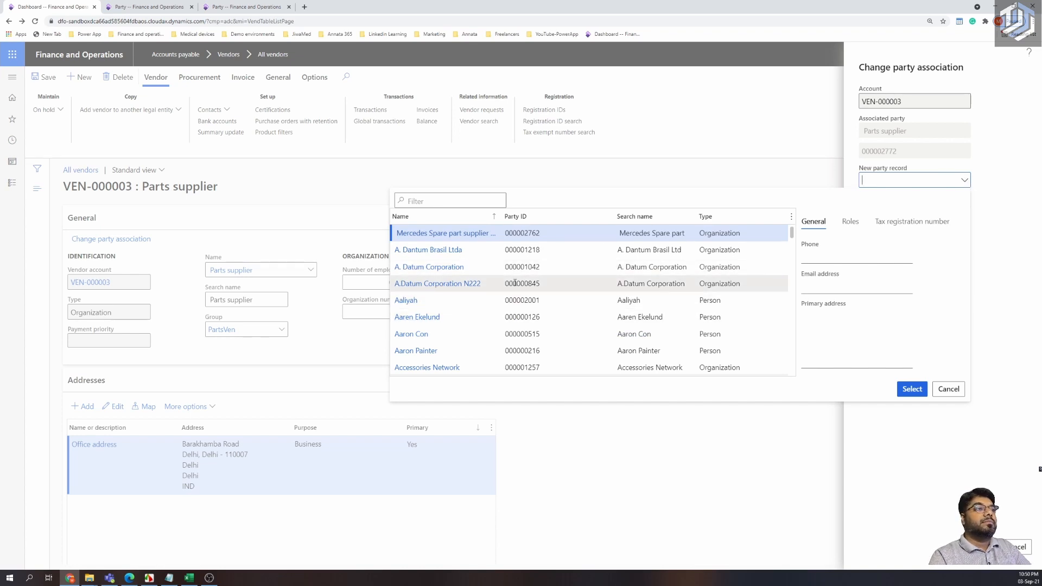
pyautogui.scroll(-2, 514, 283)
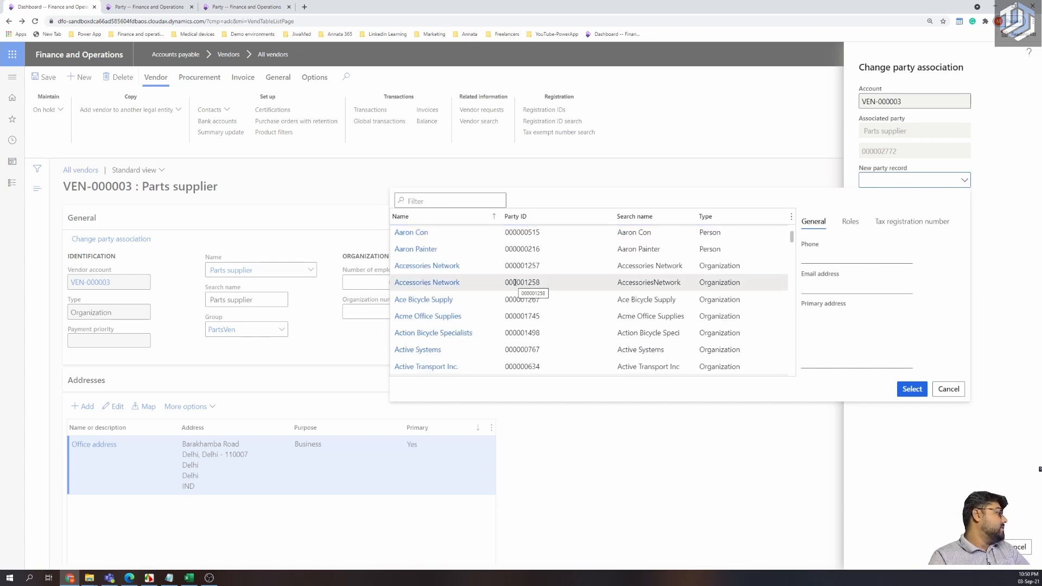
pyautogui.scroll(-10, 514, 282)
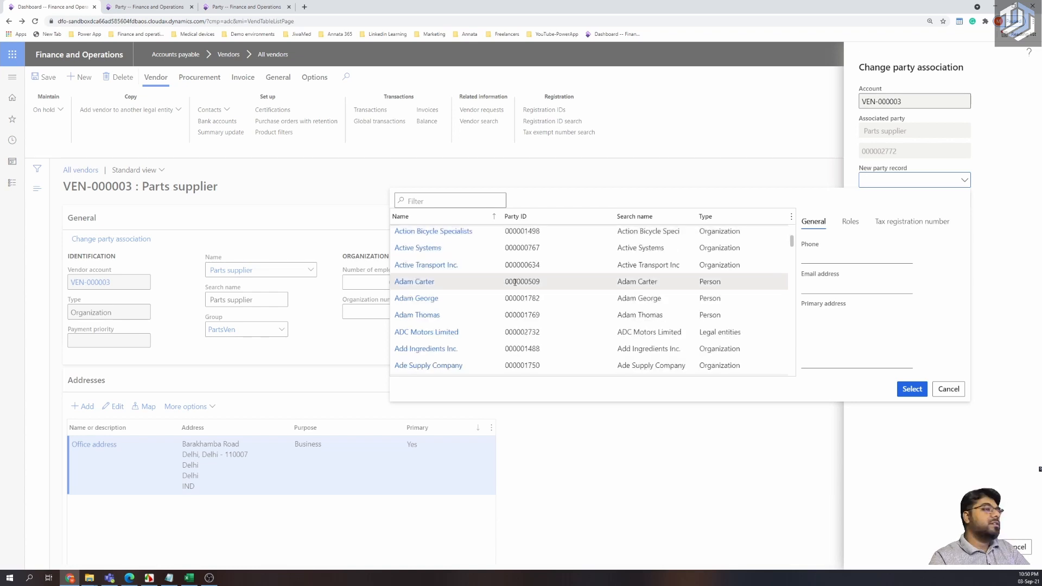
pyautogui.scroll(-12, 514, 282)
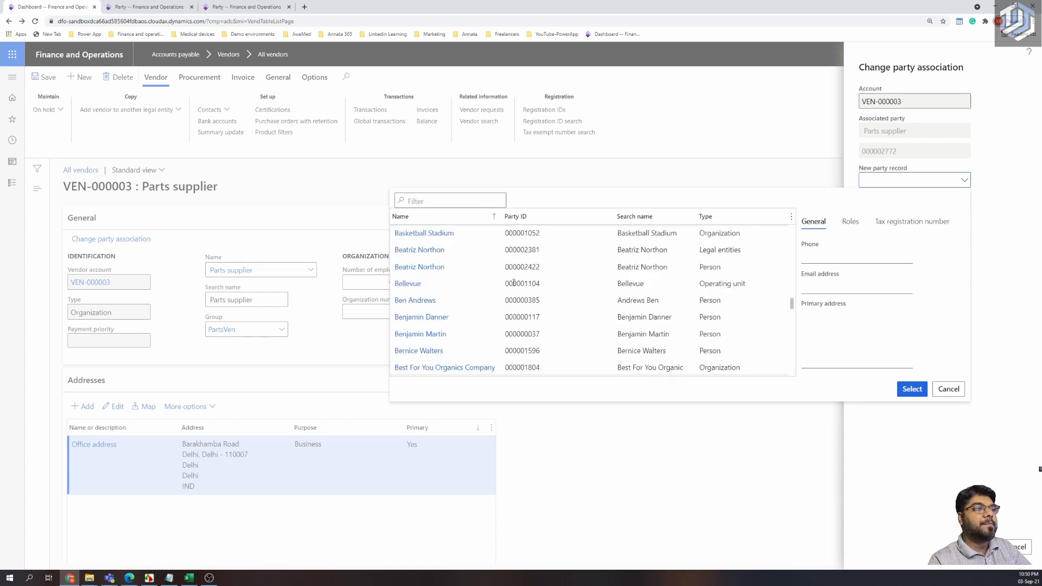
pyautogui.scroll(-12, 513, 283)
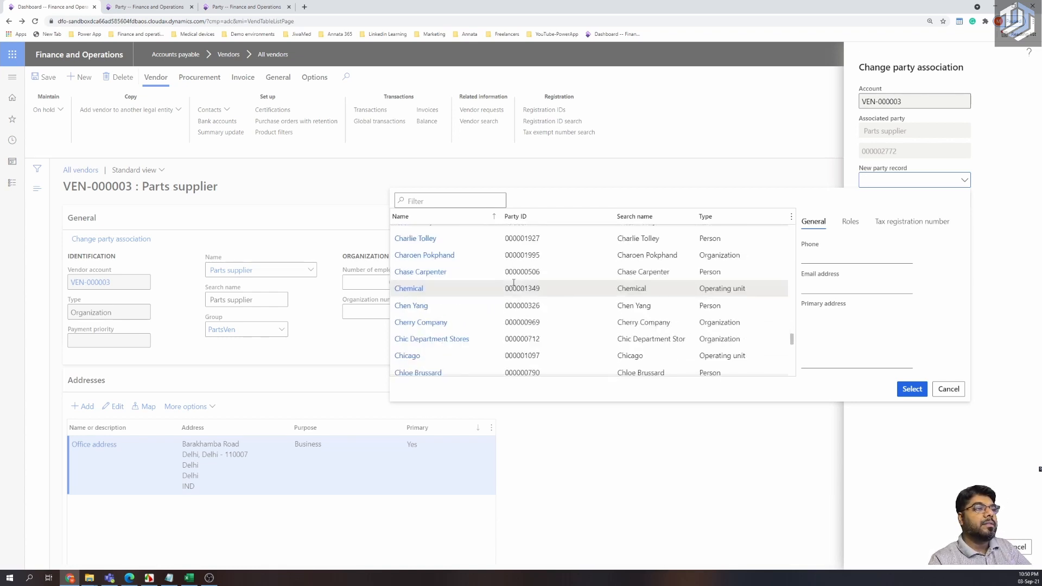
pyautogui.scroll(-12, 513, 282)
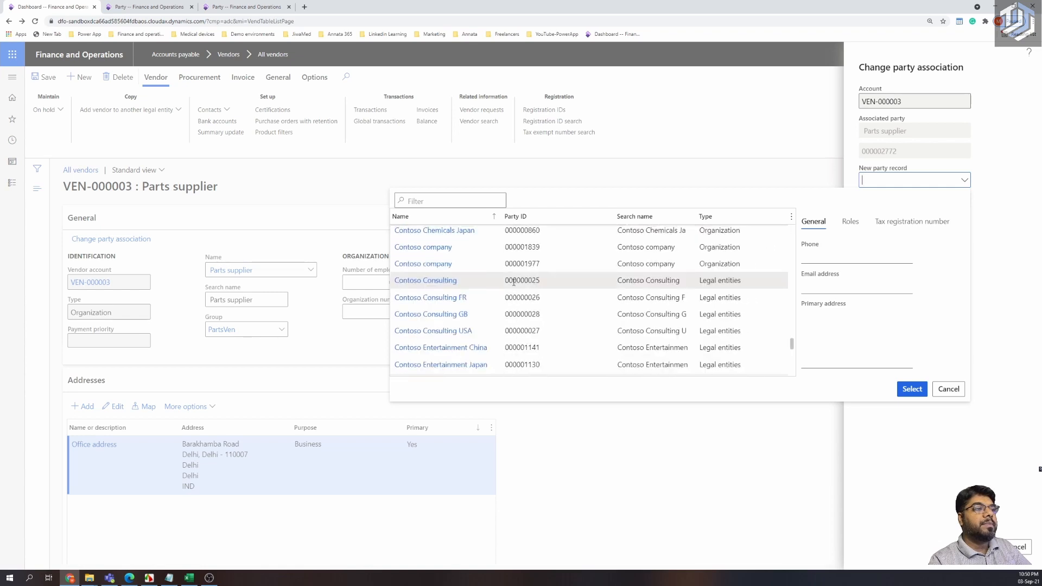
pyautogui.scroll(-12, 513, 282)
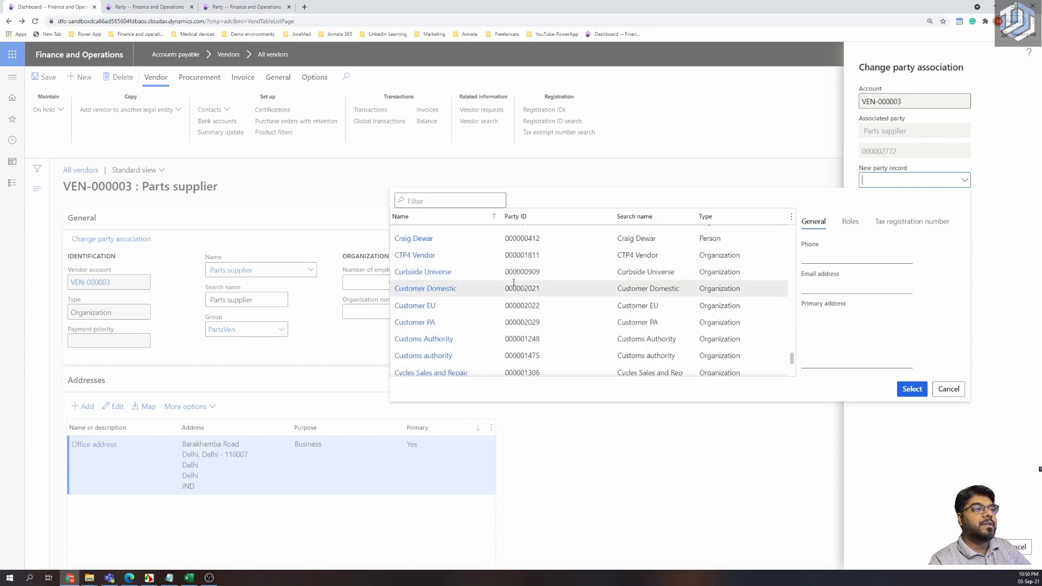
pyautogui.scroll(-12, 513, 283)
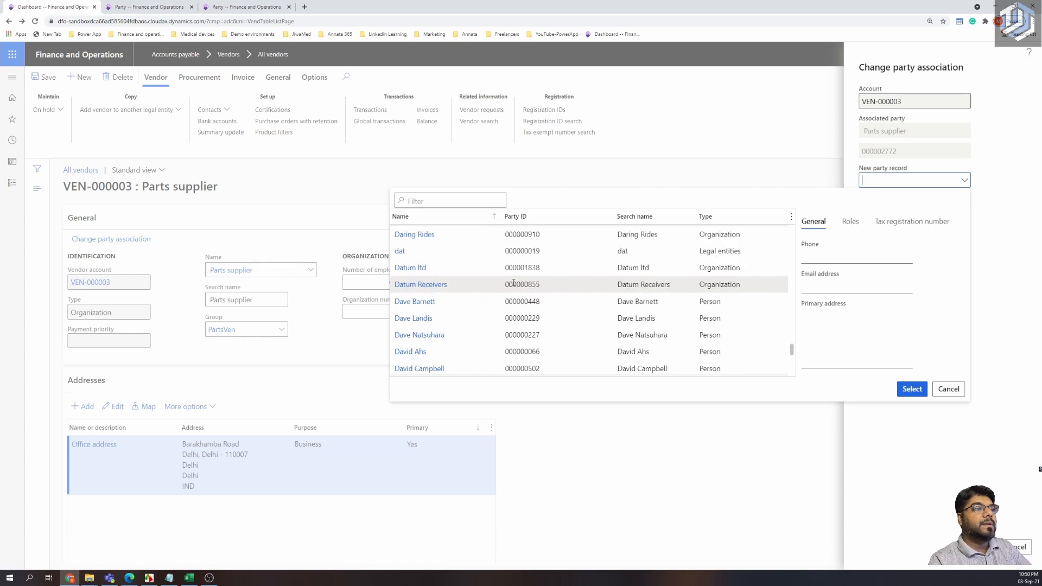
pyautogui.scroll(-12, 513, 283)
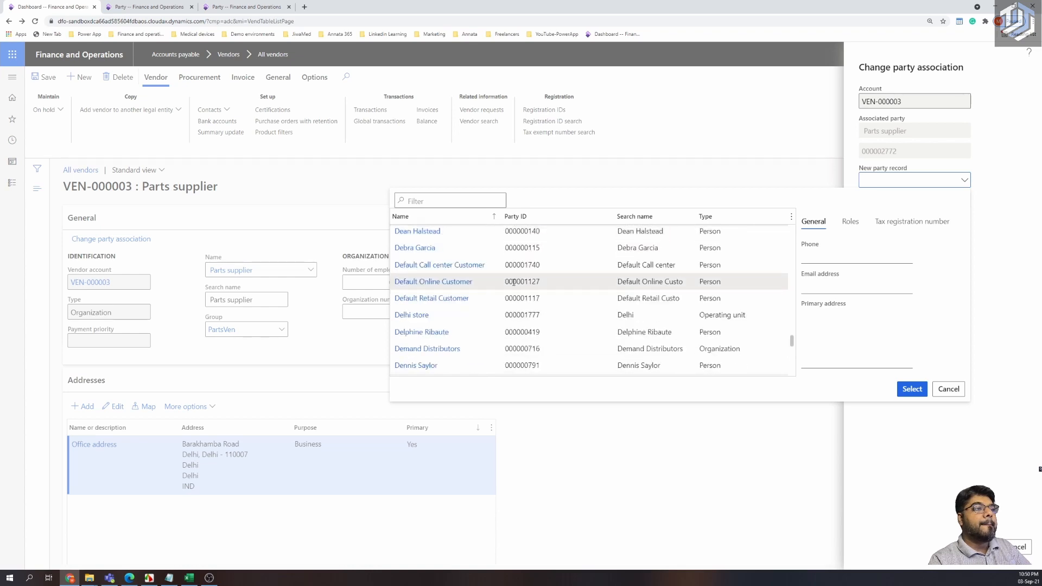
pyautogui.scroll(-12, 513, 282)
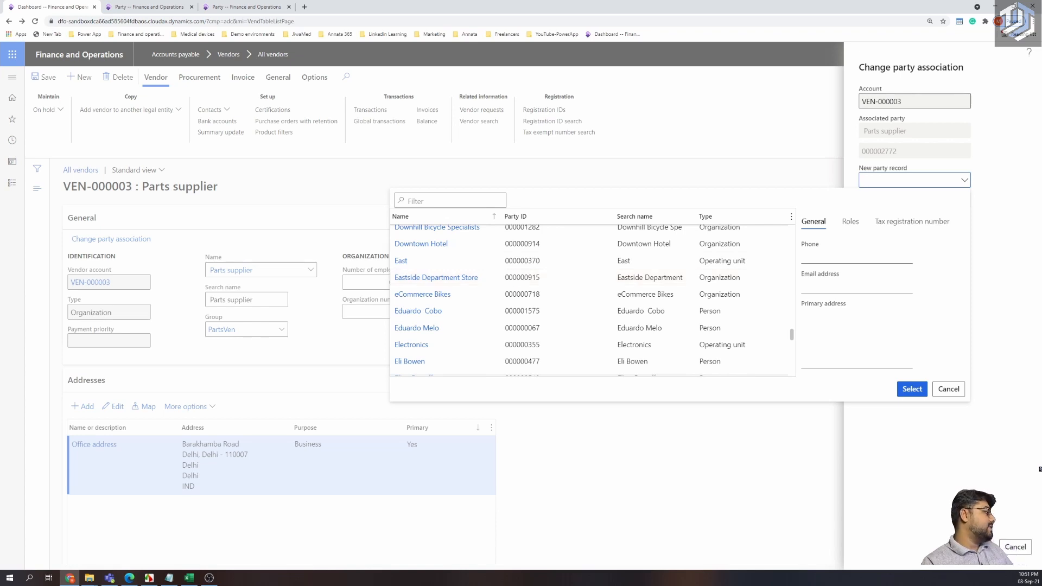
# Fetch the target party name from the notes and open the party Name column filter.
pyautogui.hotkey('alt', 'Tab')
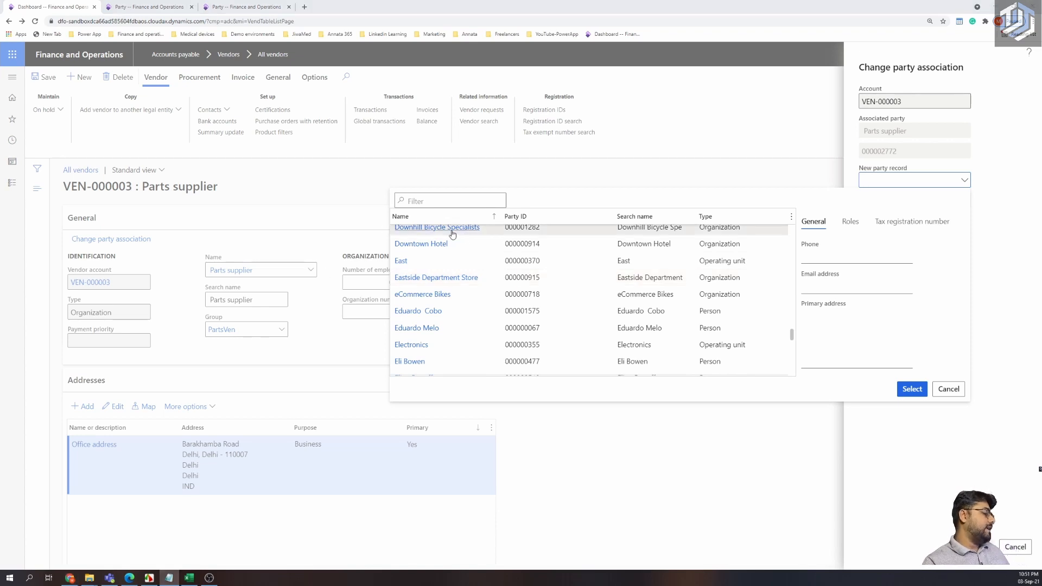
pyautogui.hotkey('alt', 'Tab')
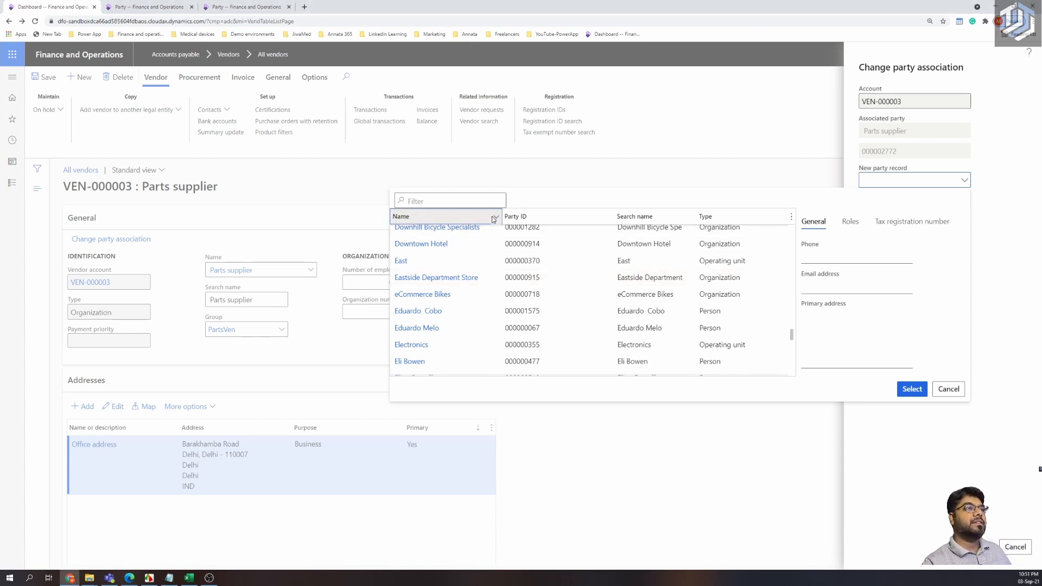
pyautogui.click(494, 217)
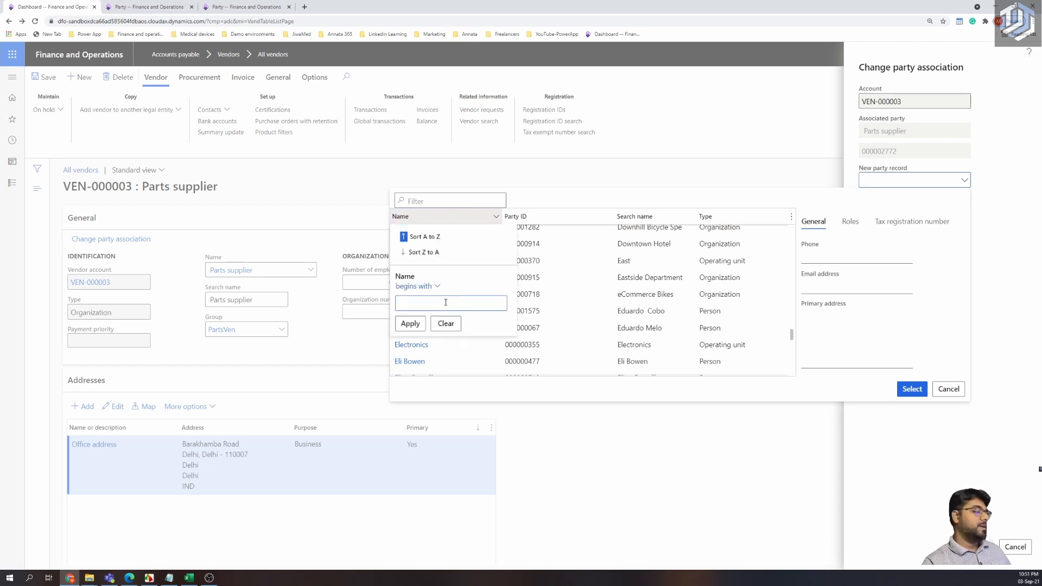
# Filter party names beginning with 'Daimlers' and select Daimlers AG HQ (000002766).
pyautogui.hotkey('ctrl', 'v')
pyautogui.click(410, 323)
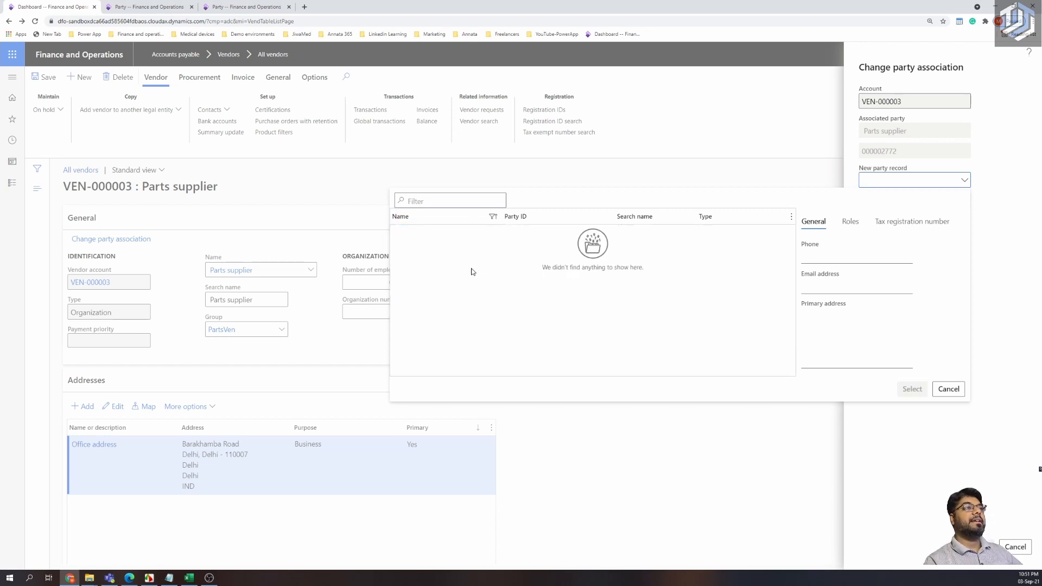
pyautogui.click(494, 219)
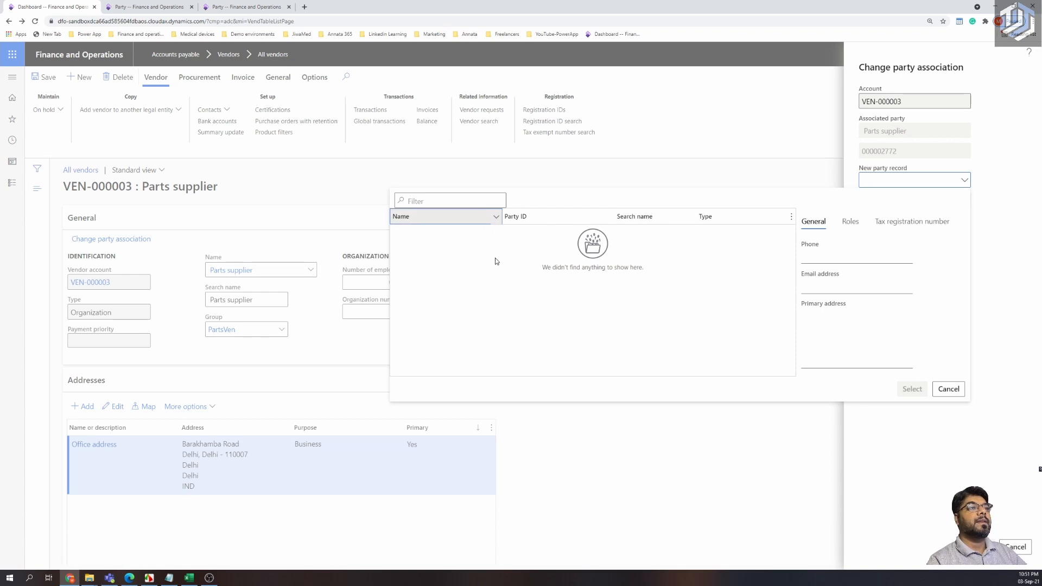
pyautogui.click(495, 216)
pyautogui.moveTo(455, 304); pyautogui.dragTo(427, 303)
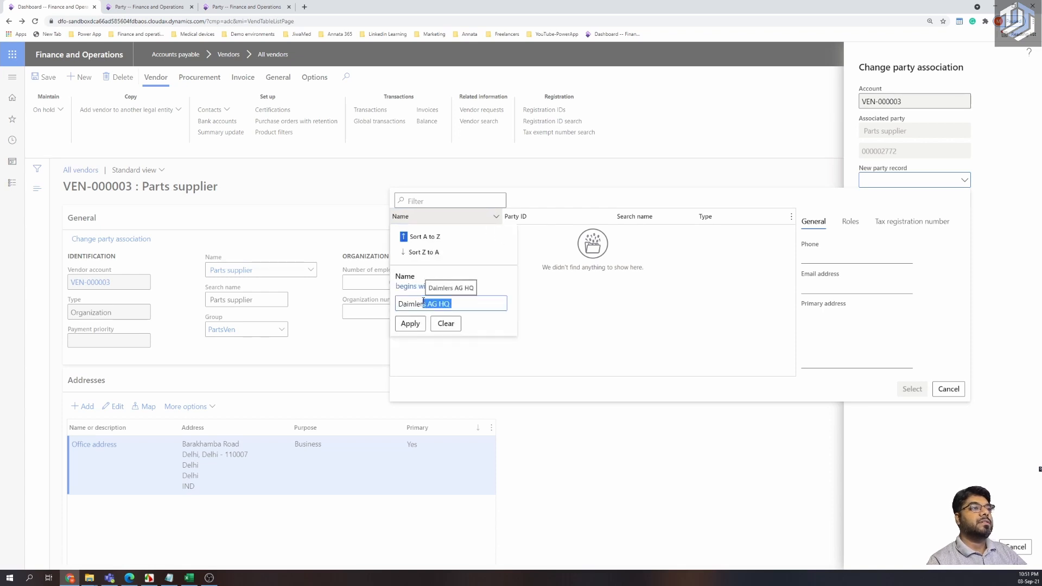
pyautogui.press('BackSpace')
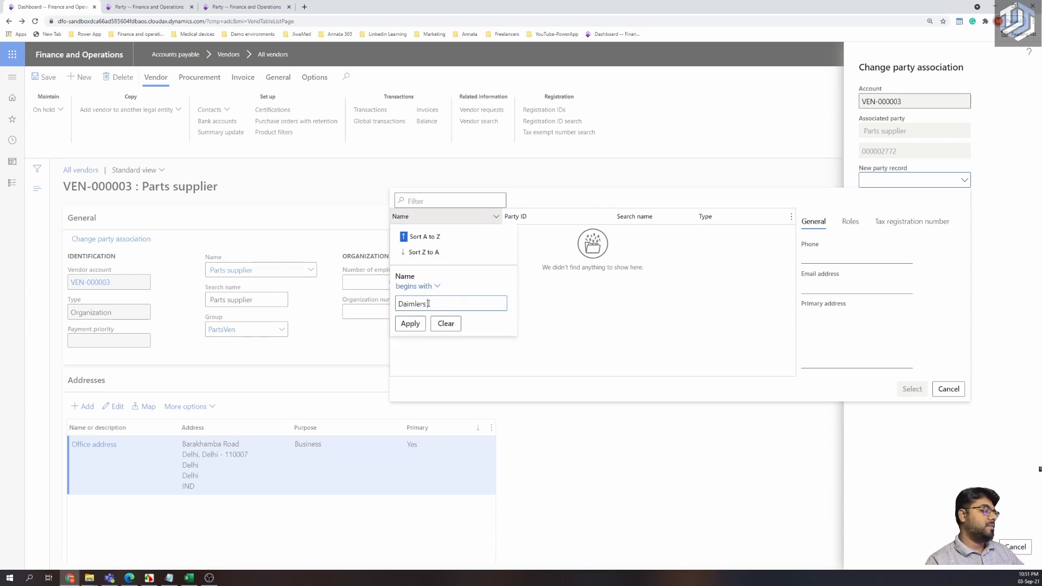
pyautogui.click(410, 324)
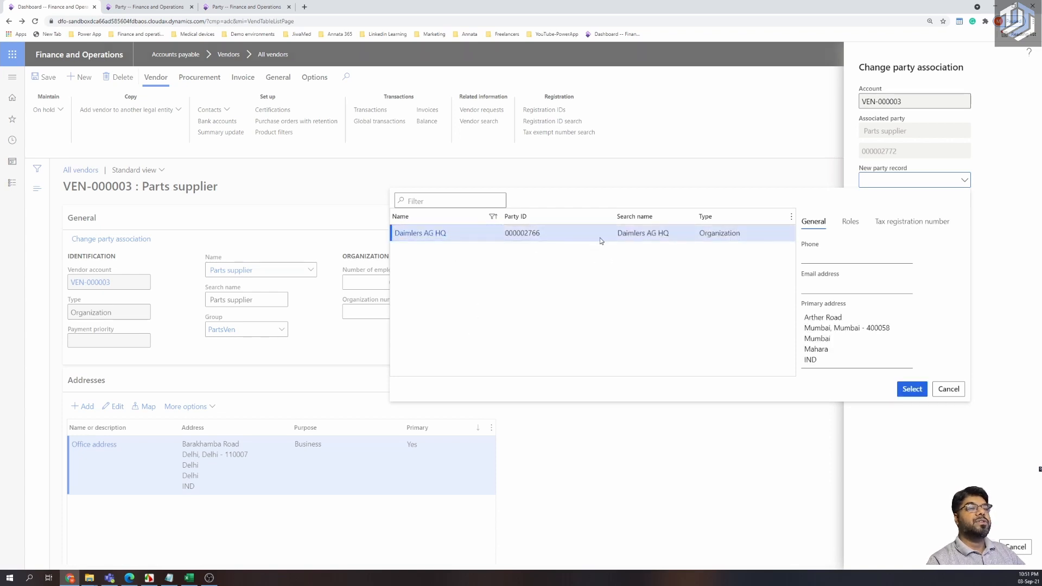
pyautogui.click(911, 389)
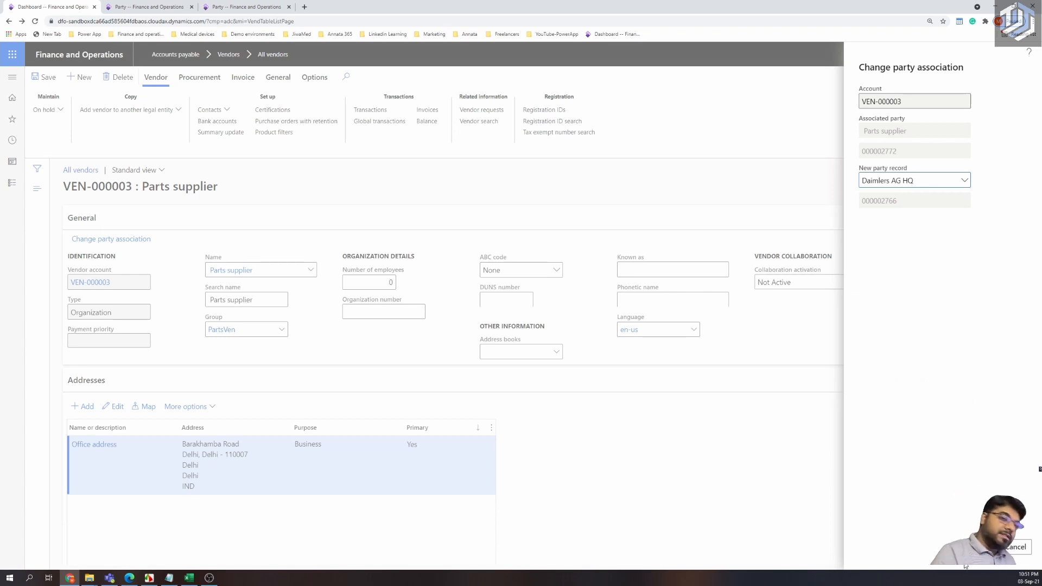
# Confirm moving VEN-000003 to party Daimlers AG HQ and accept the prompt.
pyautogui.click(978, 547)
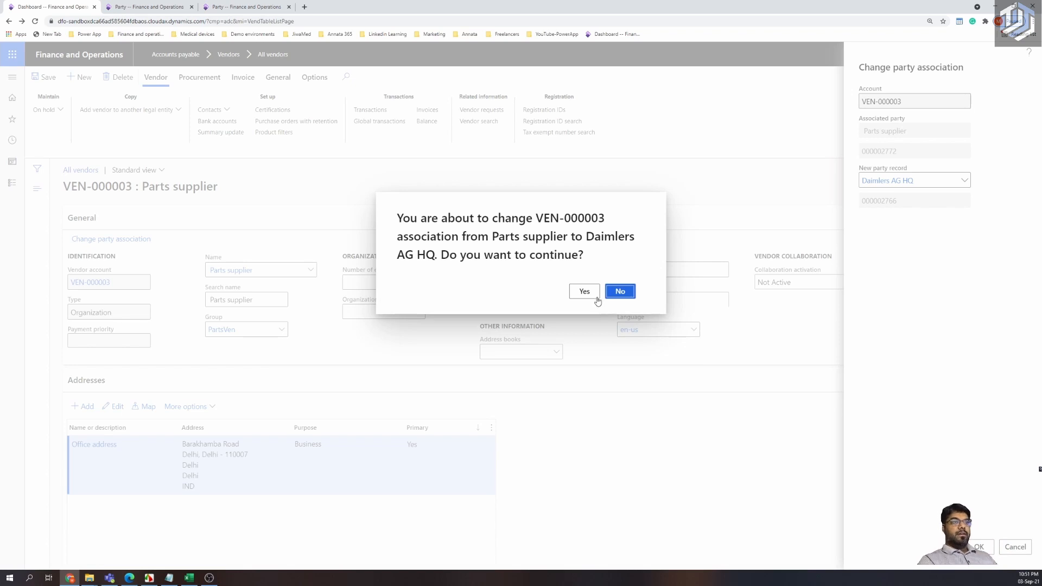
pyautogui.click(595, 294)
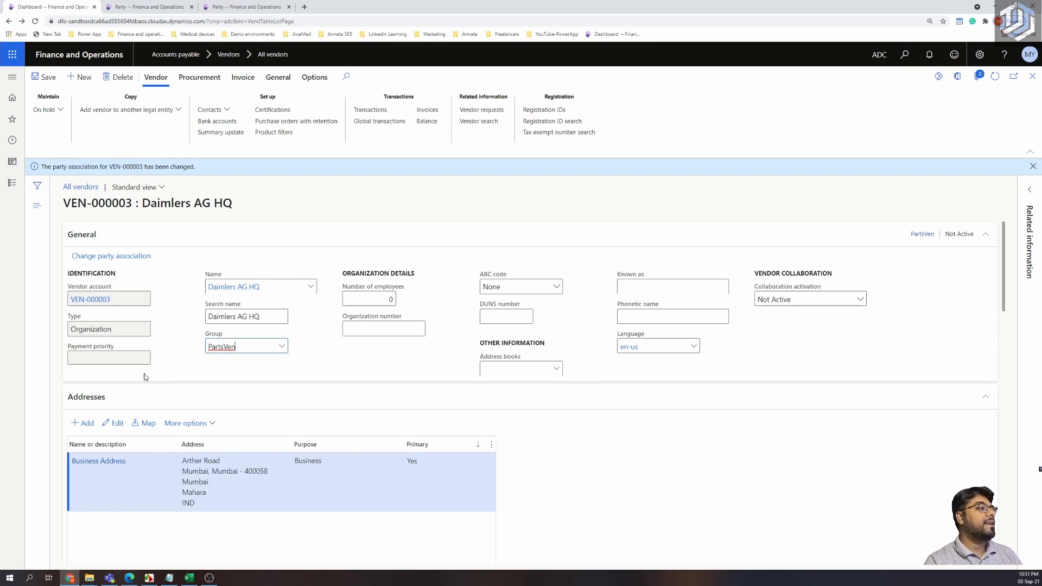
pyautogui.scroll(-3, 165, 414)
pyautogui.scroll(3, 269, 331)
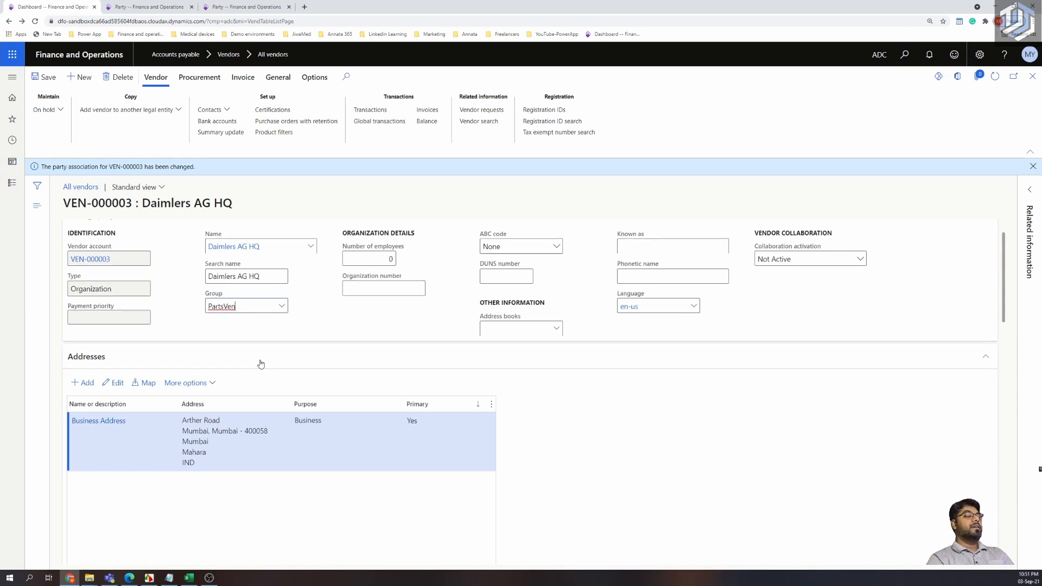
pyautogui.scroll(1, 260, 363)
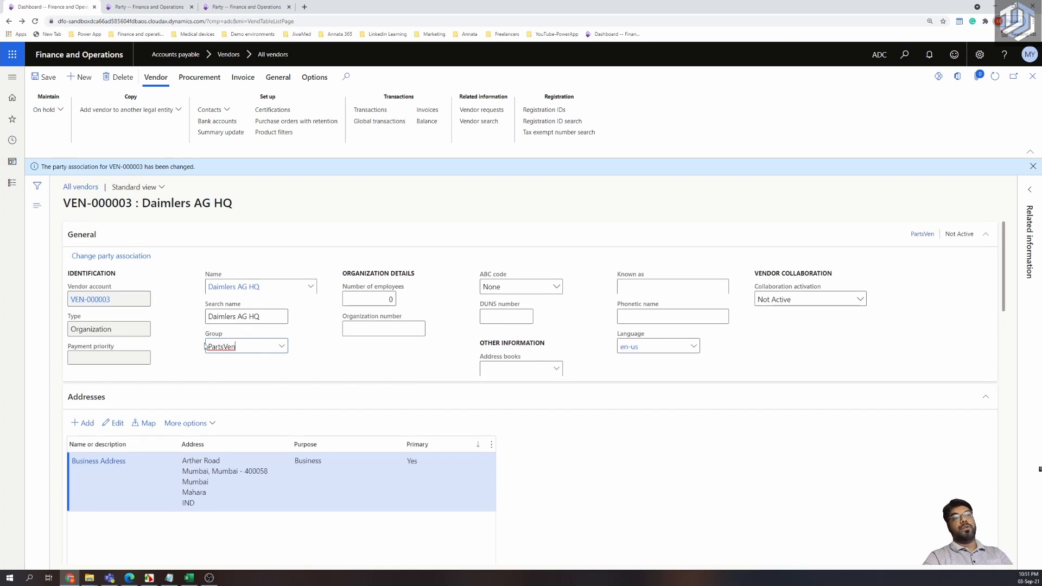